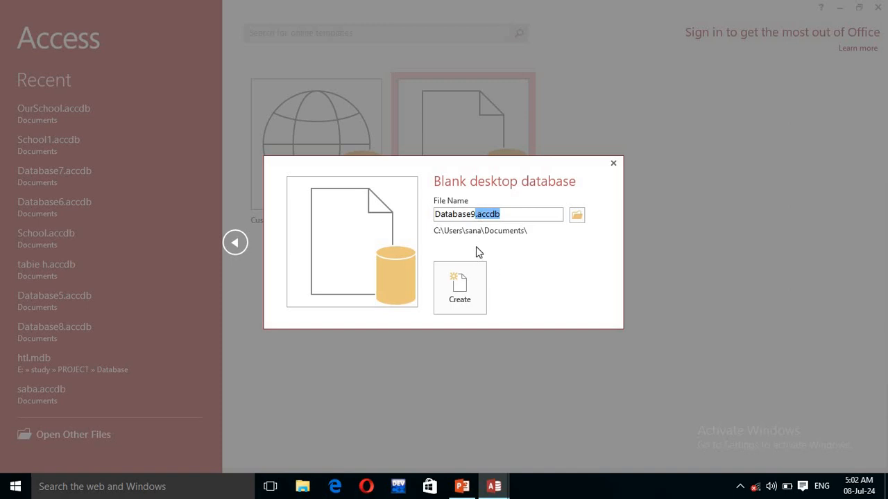
Step: Replace the default file name with 'Gaya College Gaya' and create the blank database
{"action": "left_click", "coordinate": [502, 214]}
{"action": "left_click_drag", "start_coordinate": [503, 214], "coordinate": [476, 215]}
{"action": "left_click_drag", "start_coordinate": [423, 224], "coordinate": [420, 228]}
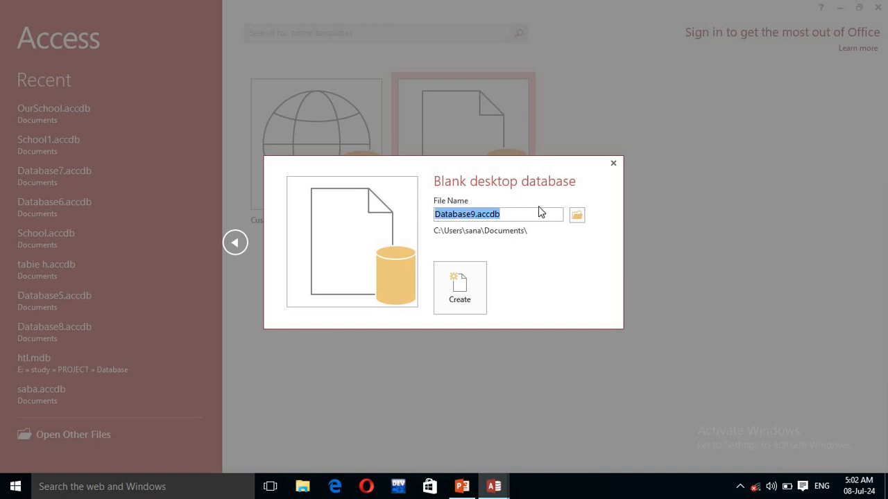
{"action": "key", "text": "BackSpace"}
{"action": "type", "text": "G"}
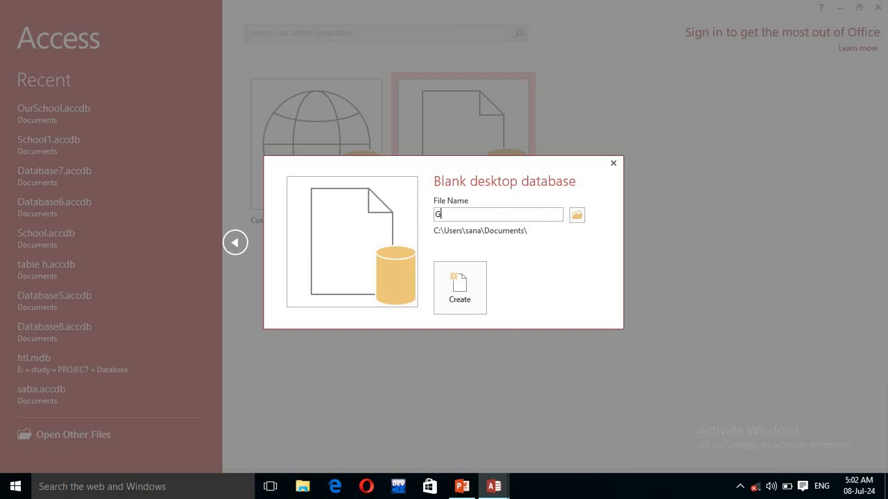
{"action": "type", "text": "aya College Gaya"}
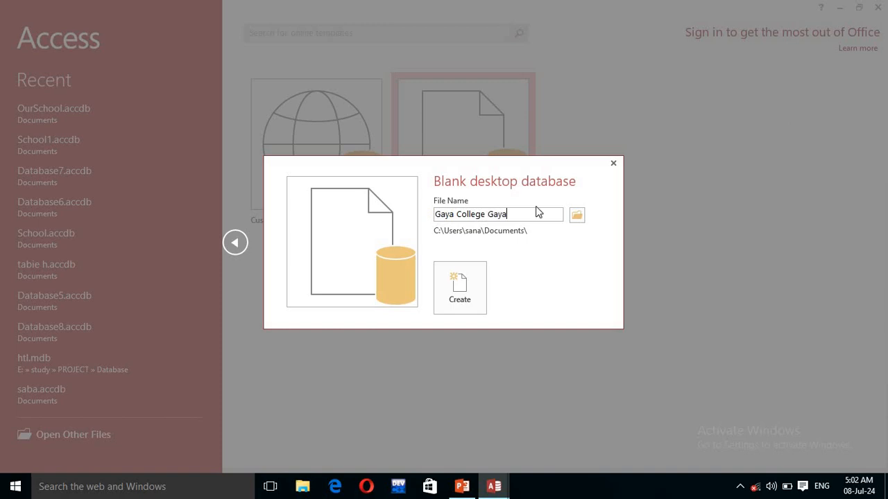
{"action": "left_click", "coordinate": [468, 302]}
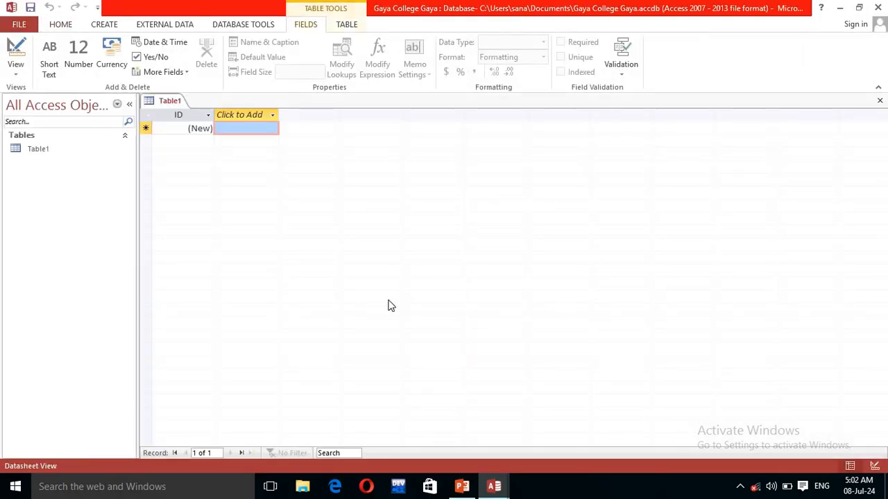
Step: Switch Table1 to Design View, saving it under the name BCA
{"action": "left_click", "coordinate": [61, 148]}
{"action": "right_click", "coordinate": [61, 147]}
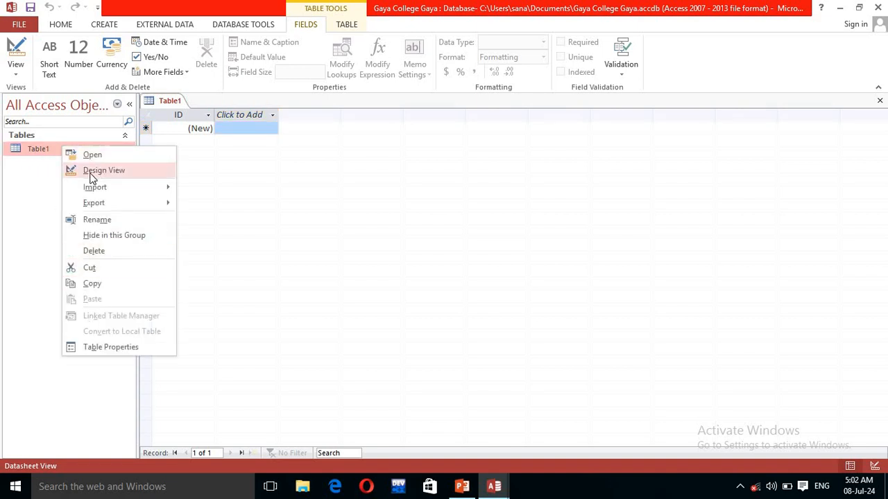
{"action": "left_click", "coordinate": [93, 171]}
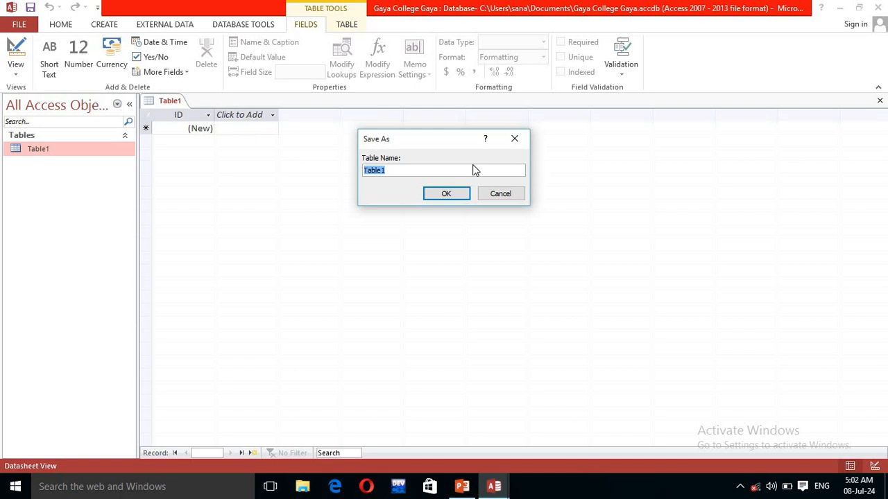
{"action": "type", "text": "BCA"}
{"action": "left_click", "coordinate": [452, 197]}
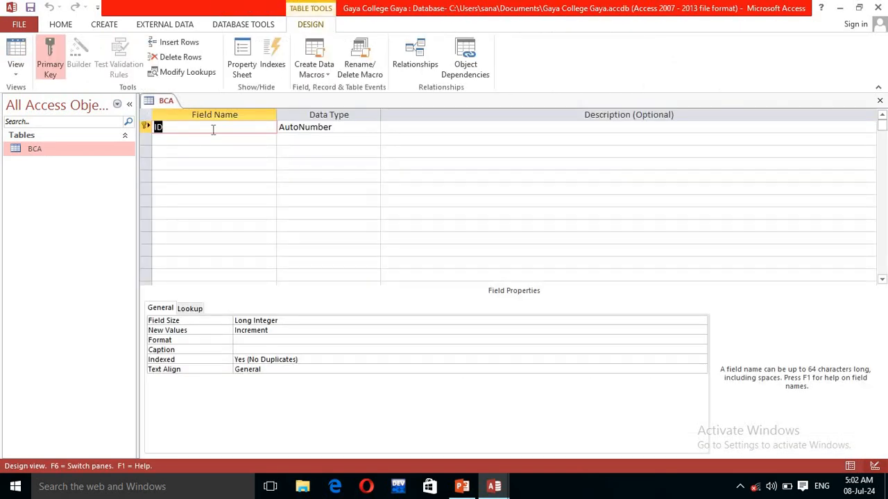
Step: Add a Name field below ID, dismissing the reserved-word warning
{"action": "left_click", "coordinate": [212, 140]}
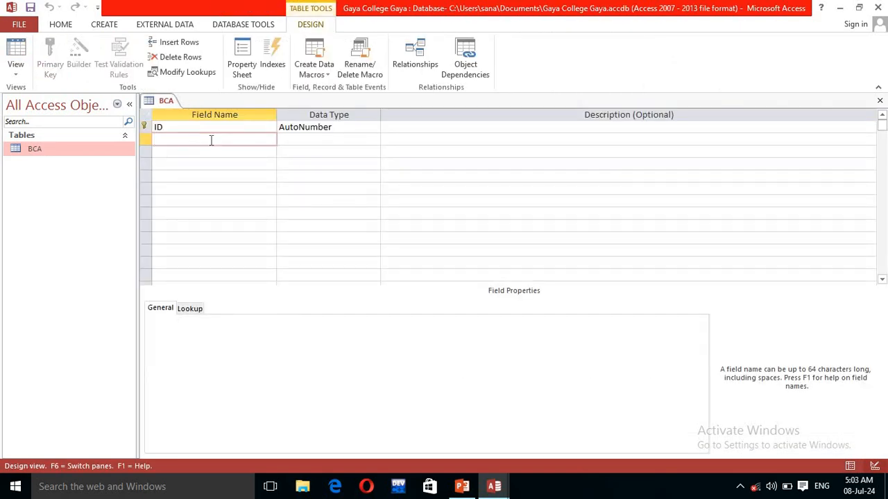
{"action": "type", "text": "Name"}
{"action": "key", "text": "Tab"}
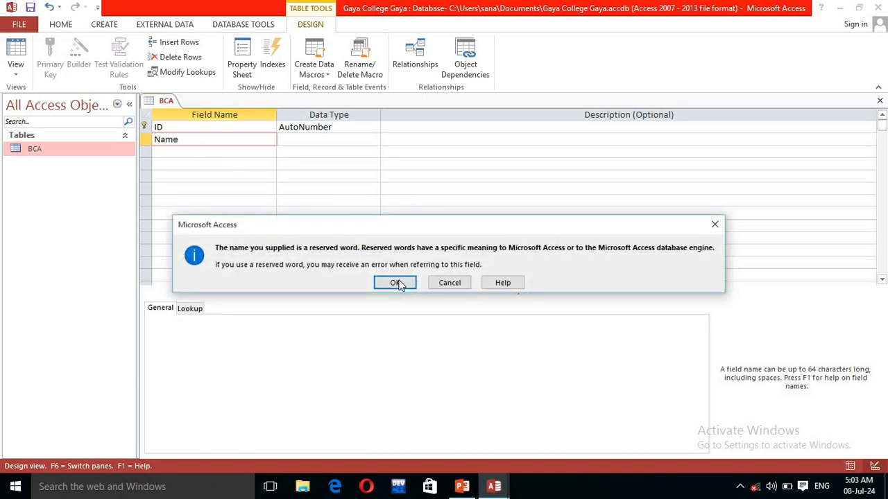
{"action": "left_click", "coordinate": [395, 282]}
{"action": "left_click", "coordinate": [248, 150]}
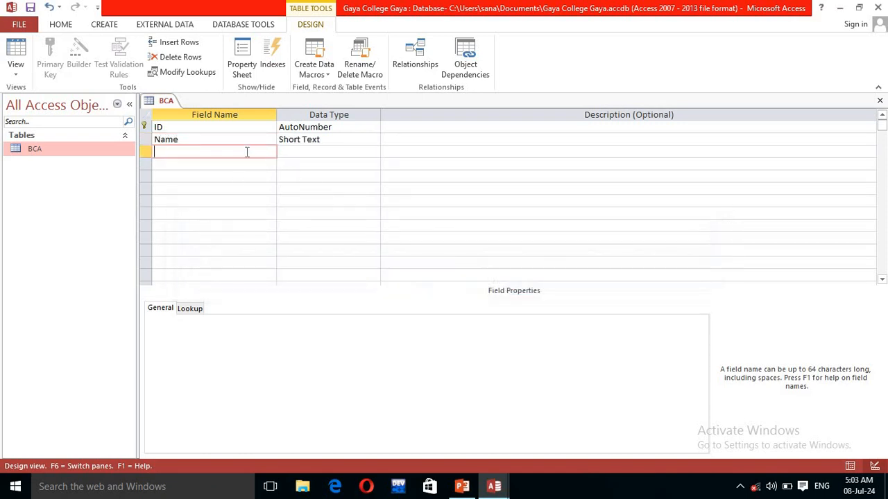
Step: Check the Name and ID fields, keep ID as AutoNumber, and add a Phone field
{"action": "left_click", "coordinate": [359, 139]}
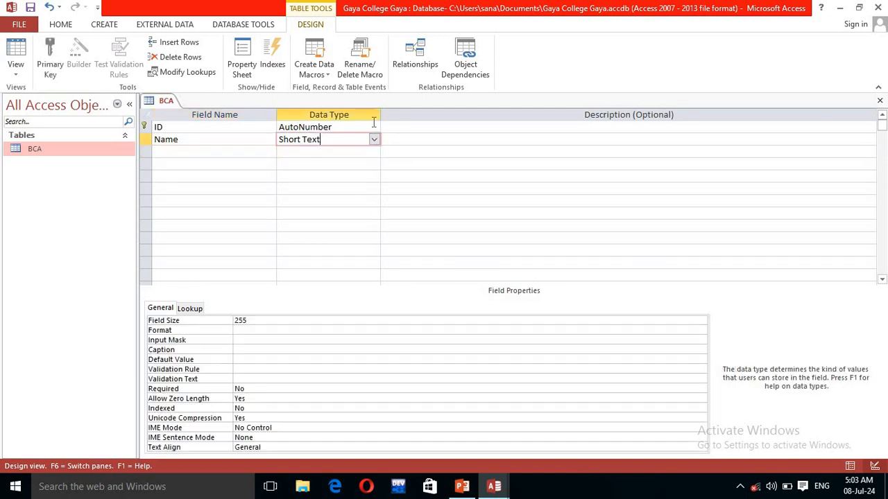
{"action": "left_click", "coordinate": [374, 127]}
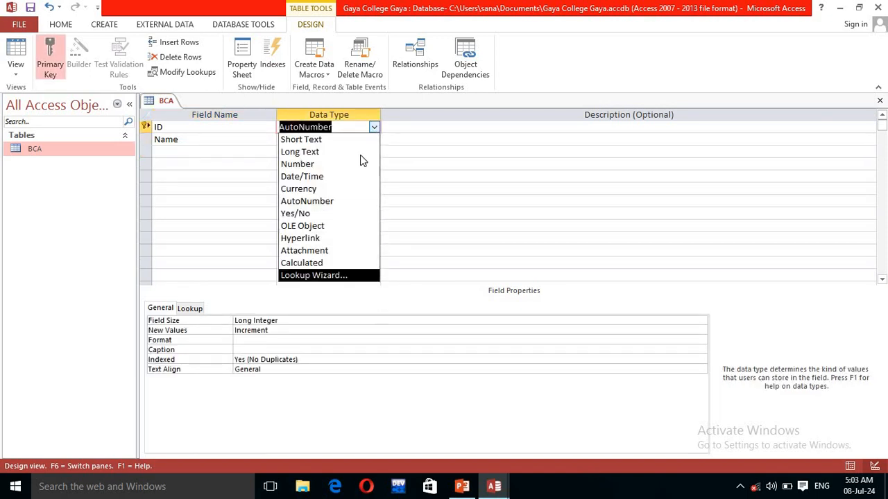
{"action": "left_click", "coordinate": [375, 129]}
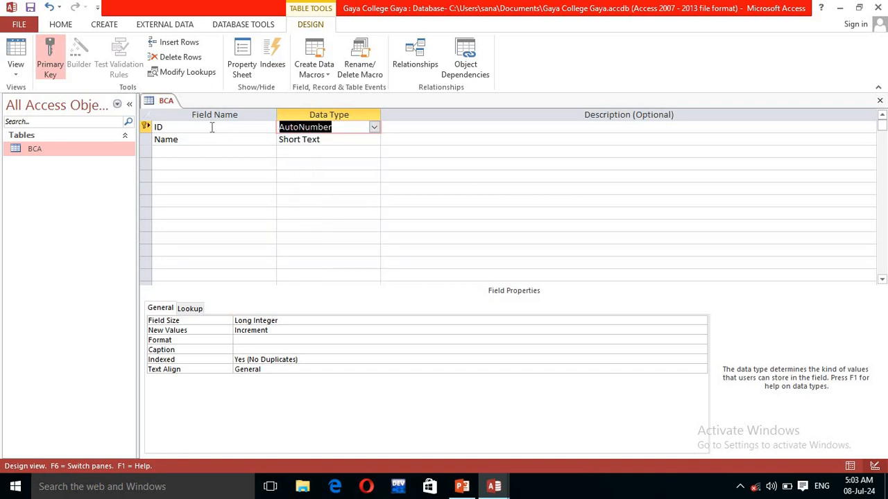
{"action": "left_click", "coordinate": [208, 127]}
{"action": "left_click", "coordinate": [185, 139]}
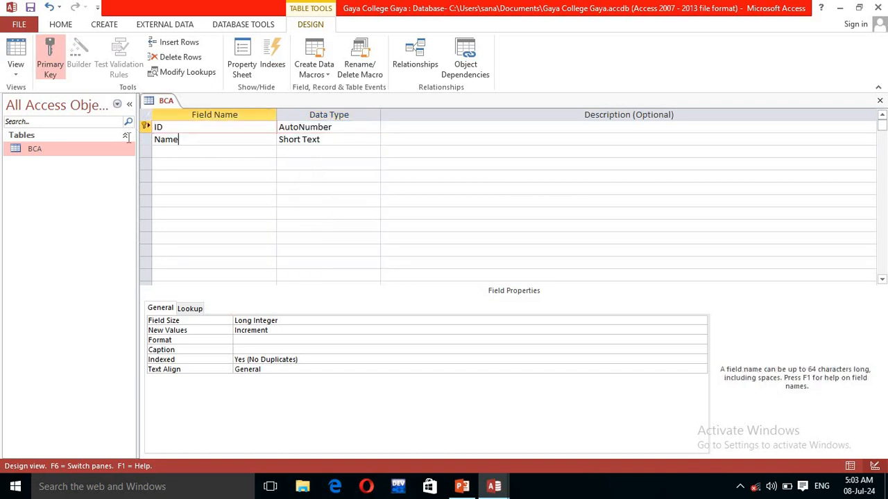
{"action": "left_click", "coordinate": [177, 127]}
{"action": "left_click", "coordinate": [183, 139]}
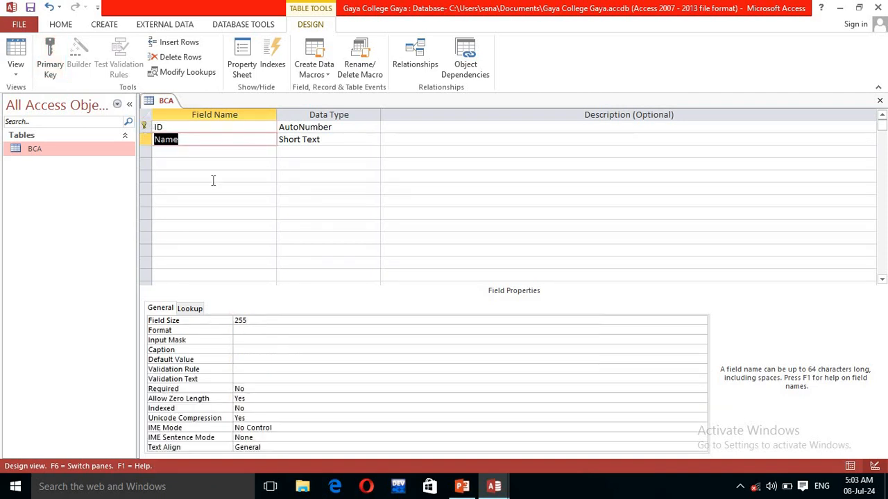
{"action": "left_click", "coordinate": [172, 127]}
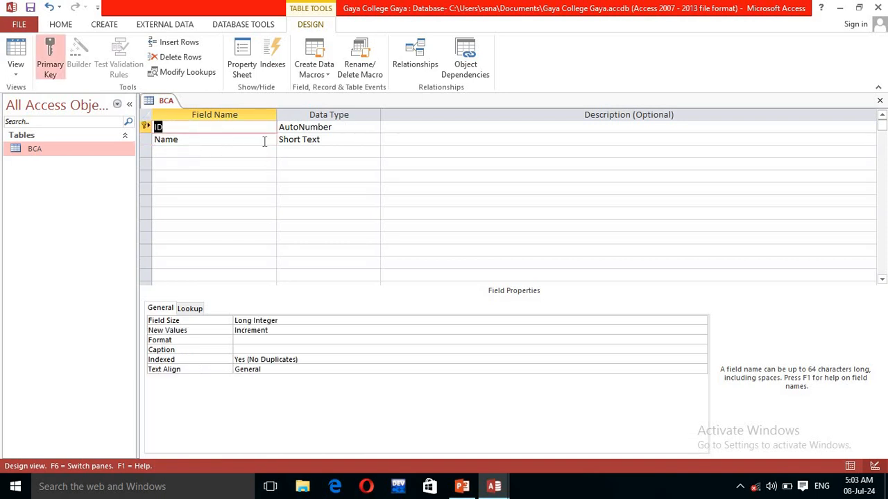
{"action": "left_click", "coordinate": [222, 149]}
{"action": "left_click", "coordinate": [318, 128]}
{"action": "left_click", "coordinate": [375, 129]}
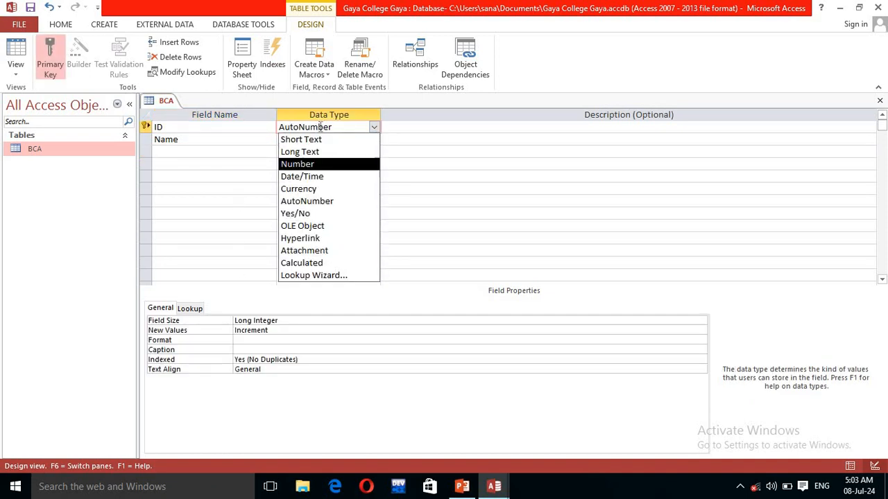
{"action": "left_click", "coordinate": [306, 202]}
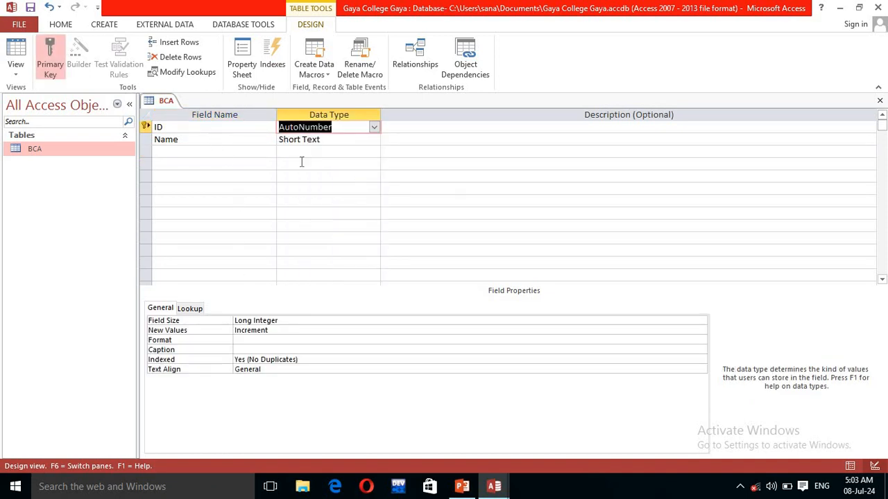
{"action": "left_click", "coordinate": [246, 153]}
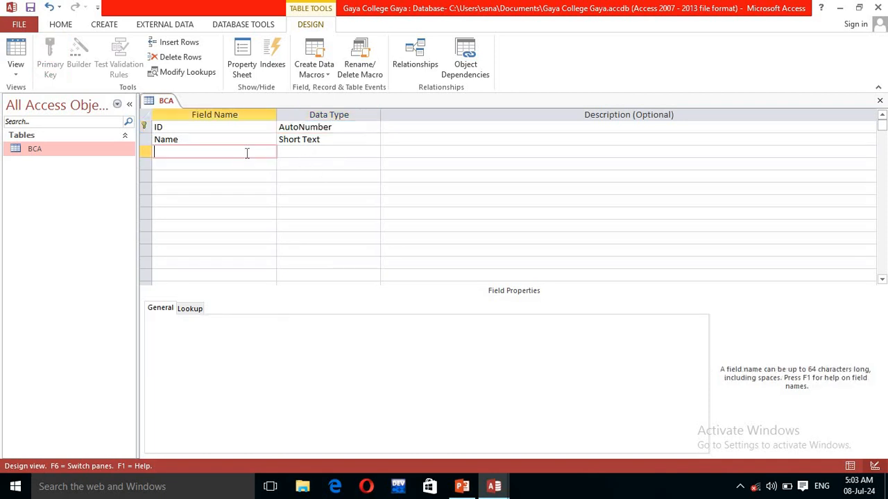
{"action": "type", "text": "Phone"}
Step: Change the Phone and Name fields to the Long Text data type
{"action": "left_click", "coordinate": [317, 153]}
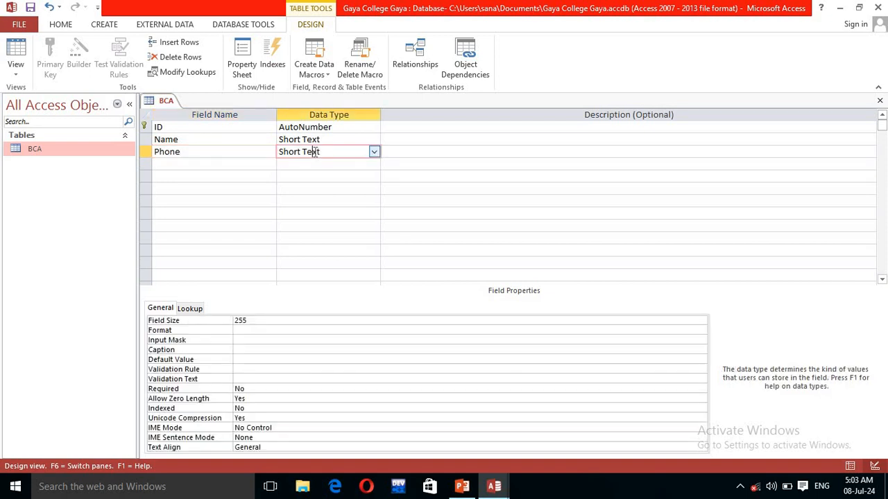
{"action": "left_click", "coordinate": [375, 152]}
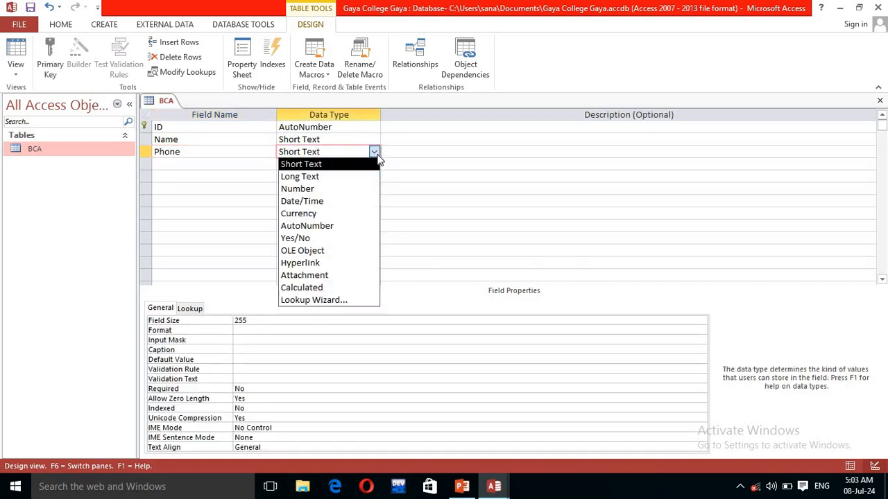
{"action": "left_click", "coordinate": [314, 176]}
{"action": "left_click", "coordinate": [349, 139]}
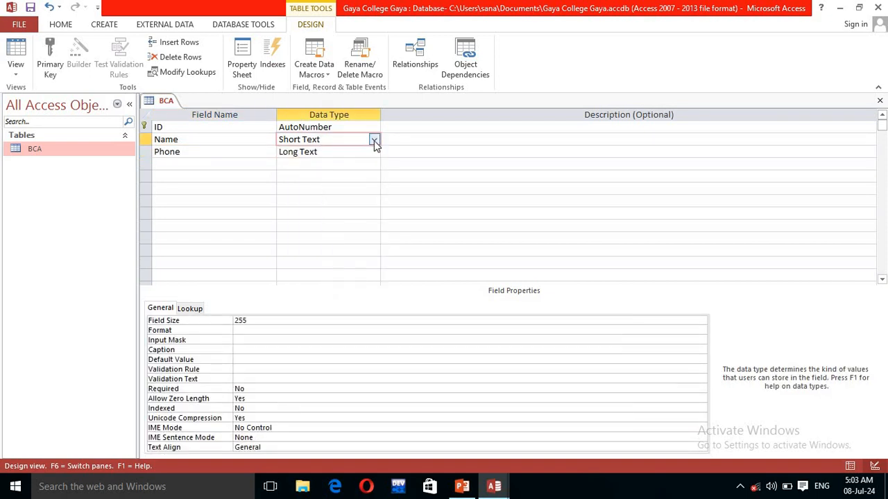
{"action": "left_click", "coordinate": [374, 139]}
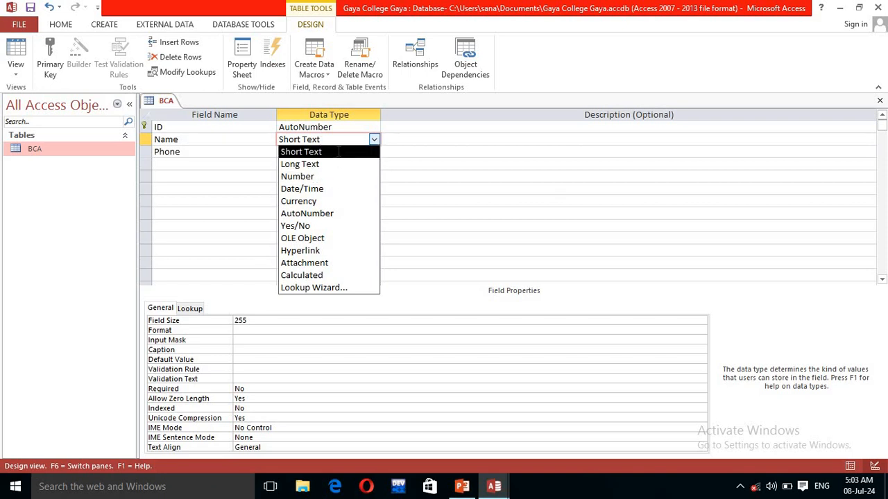
{"action": "left_click", "coordinate": [339, 151]}
{"action": "left_click", "coordinate": [373, 140]}
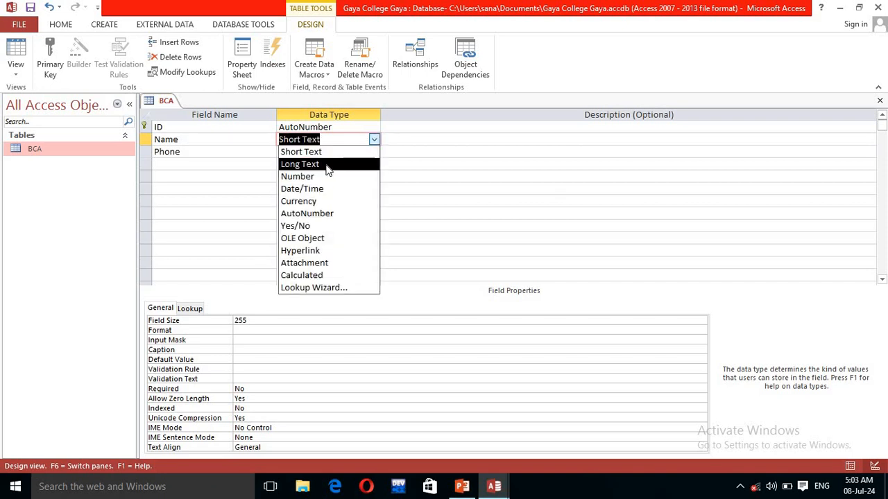
{"action": "left_click", "coordinate": [319, 164]}
Step: Add an Eamil field with the Hyperlink data type in the fourth row
{"action": "left_click", "coordinate": [209, 164]}
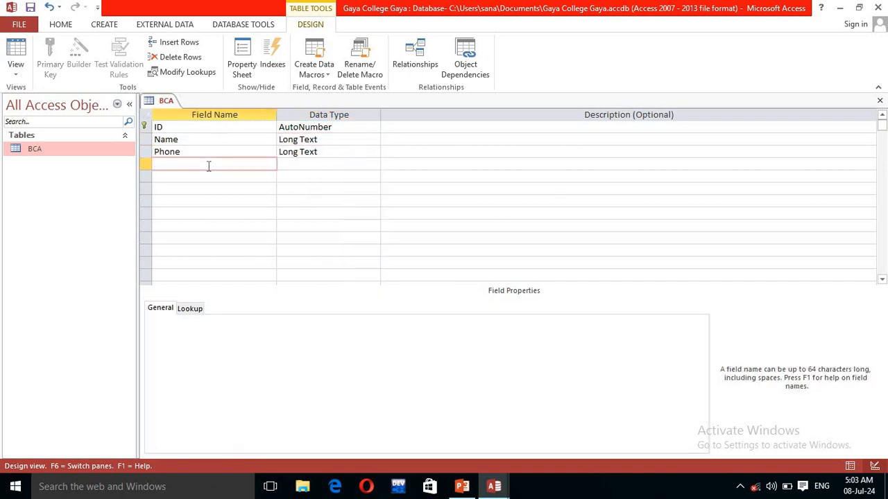
{"action": "type", "text": "EamilId"}
{"action": "left_click", "coordinate": [351, 167]}
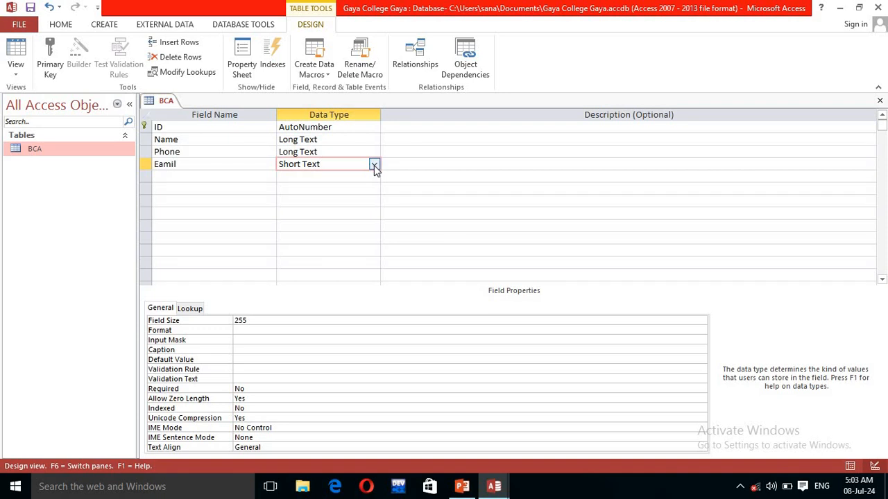
{"action": "left_click", "coordinate": [374, 165]}
{"action": "left_click", "coordinate": [310, 277]}
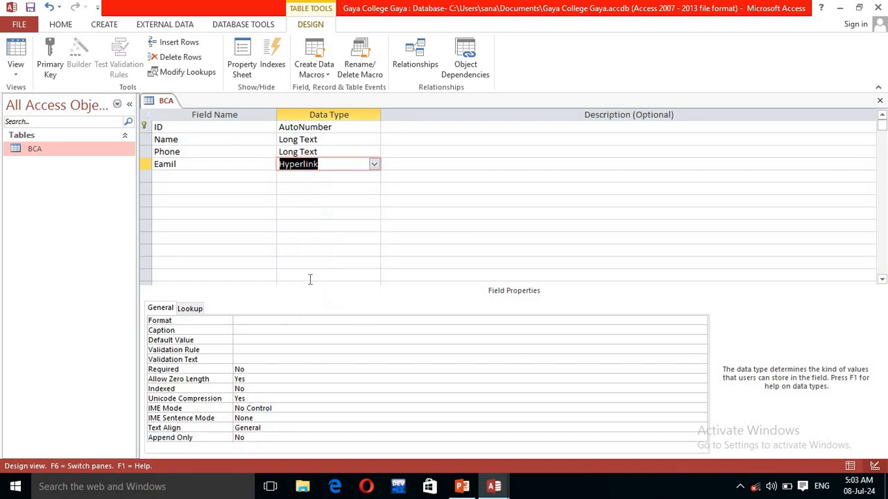
Step: Add a City field and choose Lookup Wizard as its data type
{"action": "left_click", "coordinate": [178, 179]}
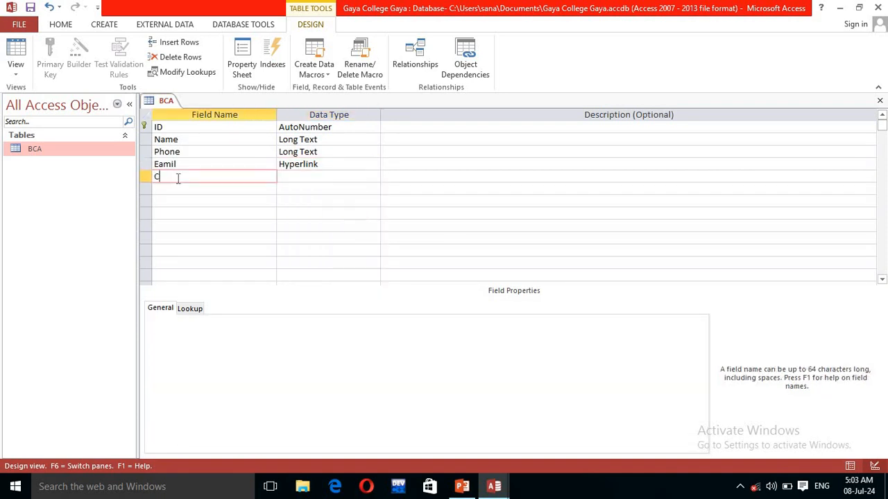
{"action": "type", "text": "City"}
{"action": "left_click", "coordinate": [357, 180]}
{"action": "left_click", "coordinate": [373, 179]}
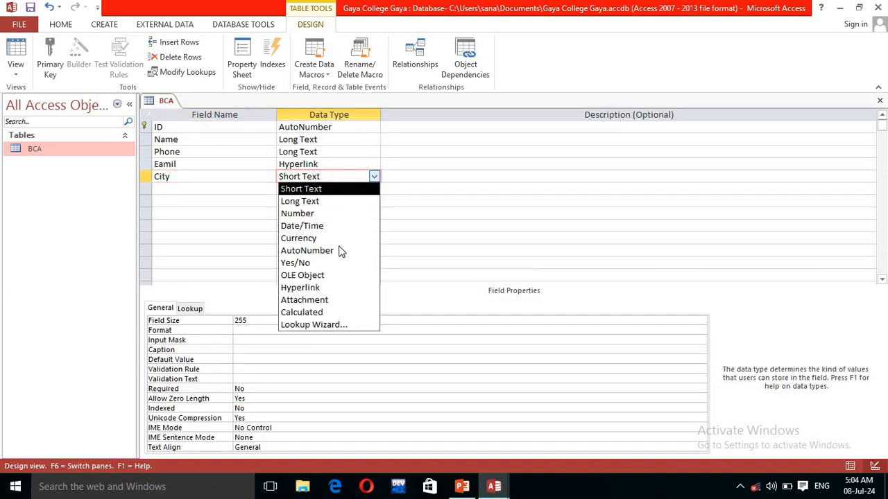
{"action": "left_click", "coordinate": [328, 325]}
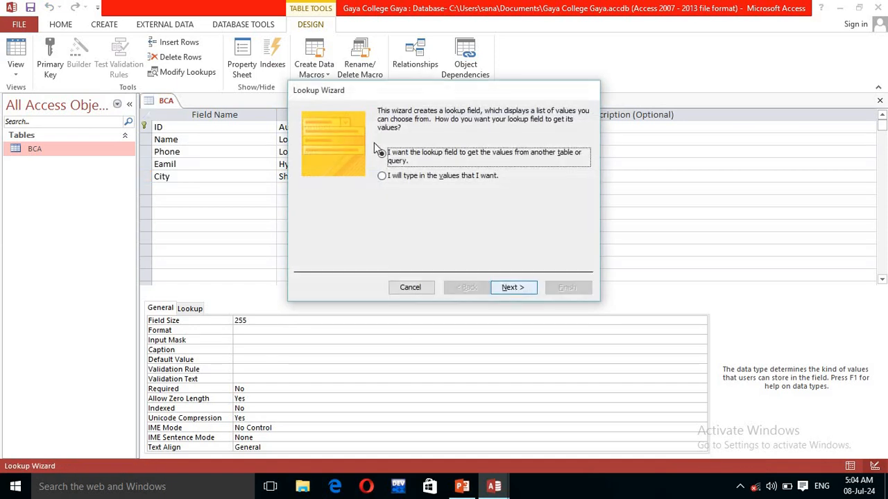
Step: Give City typed-in lookup values Gaya, Patna and Delhi, allowing multiple values
{"action": "left_click", "coordinate": [381, 175]}
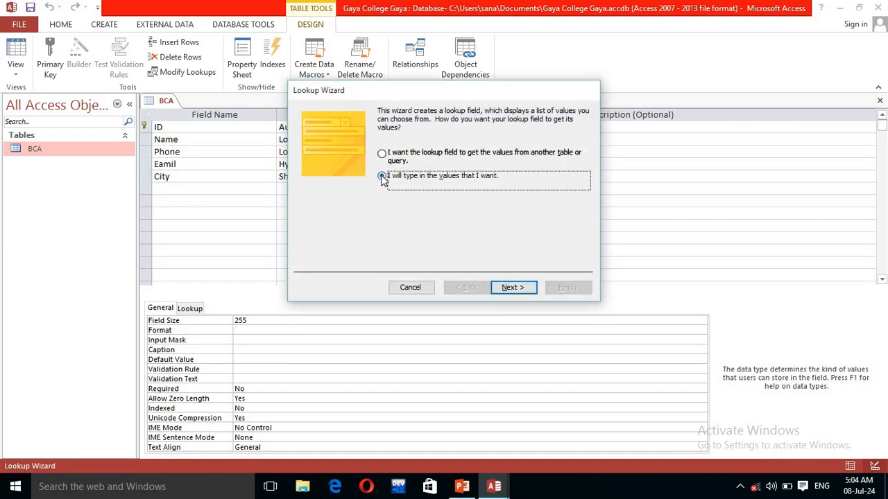
{"action": "left_click", "coordinate": [513, 287]}
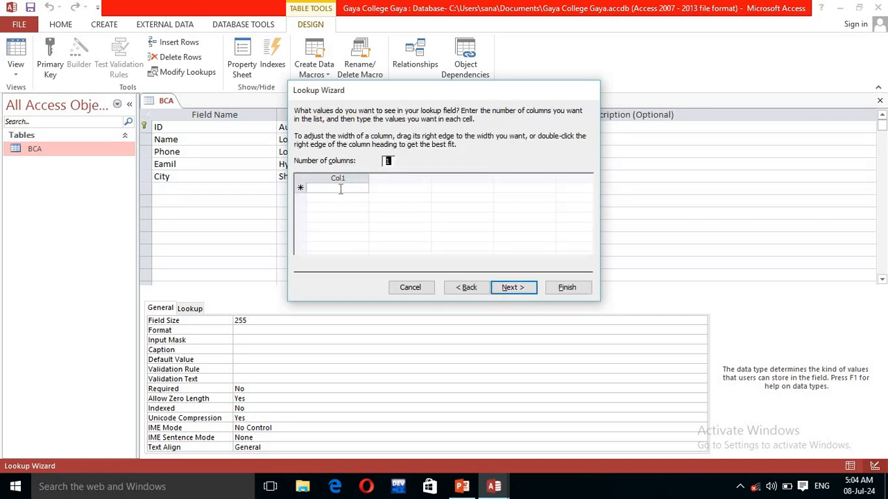
{"action": "left_click", "coordinate": [340, 188]}
{"action": "type", "text": "Gaya"}
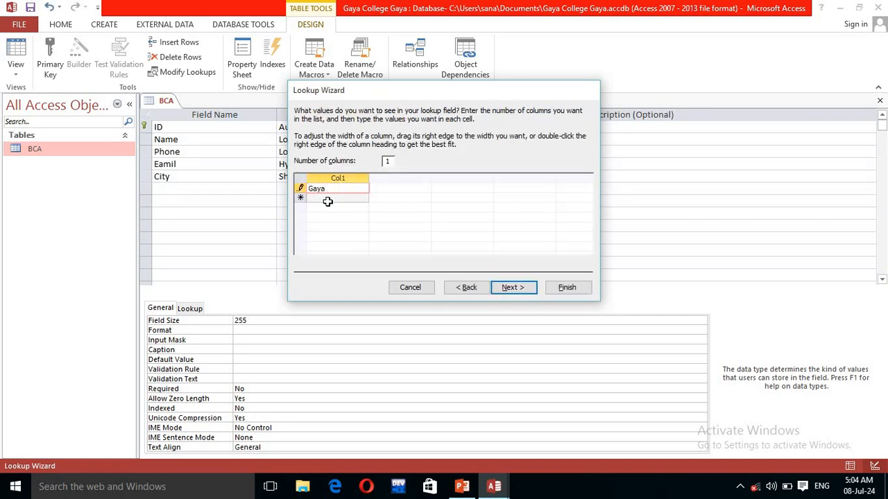
{"action": "left_click", "coordinate": [331, 199]}
{"action": "type", "text": "Patna"}
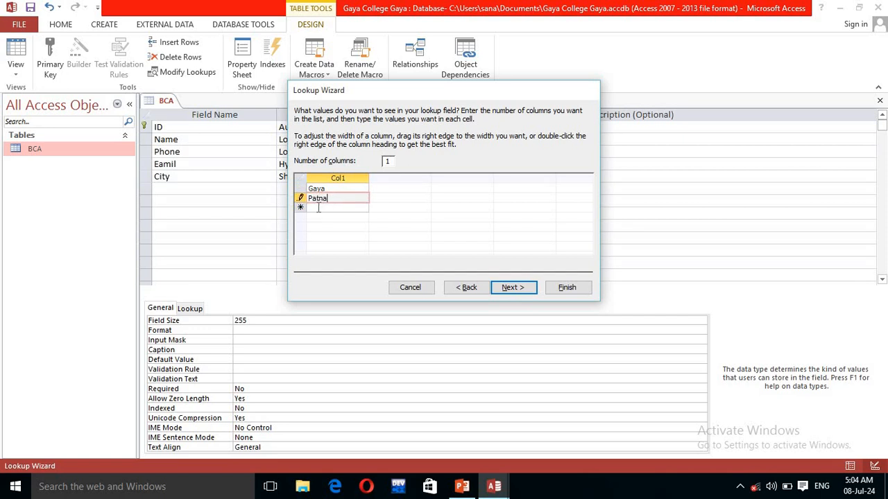
{"action": "left_click", "coordinate": [319, 208]}
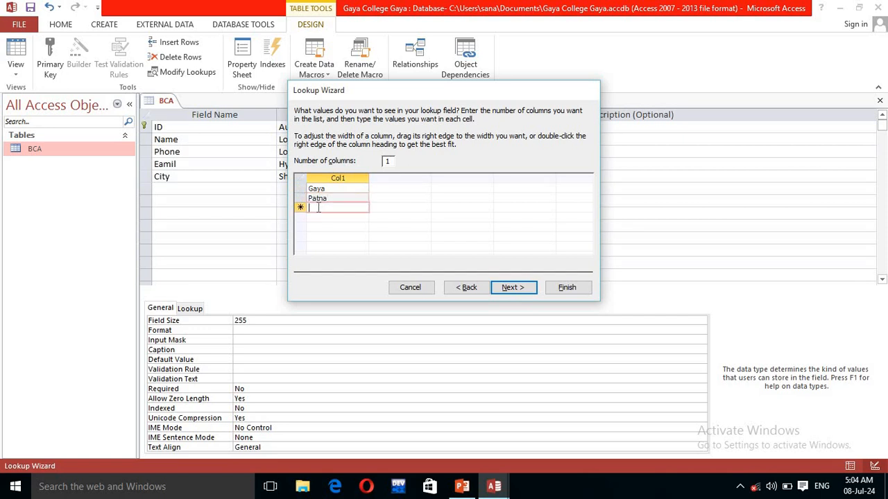
{"action": "type", "text": "Delhi"}
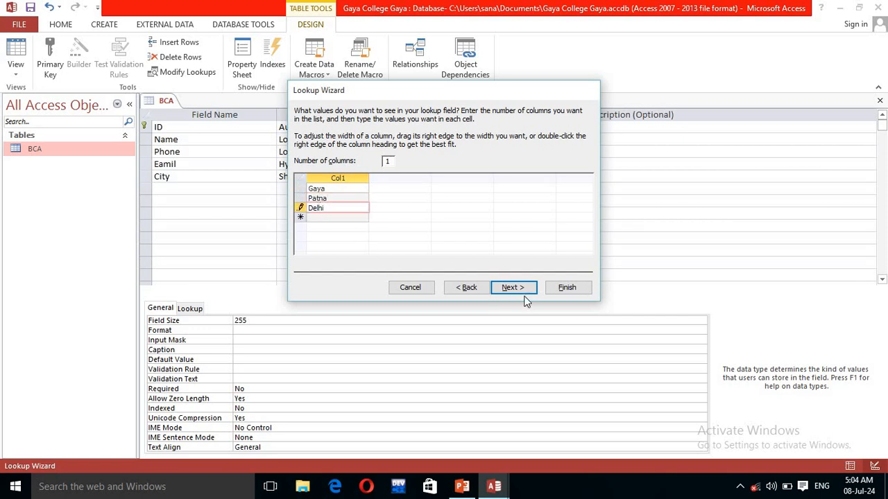
{"action": "left_click", "coordinate": [506, 288]}
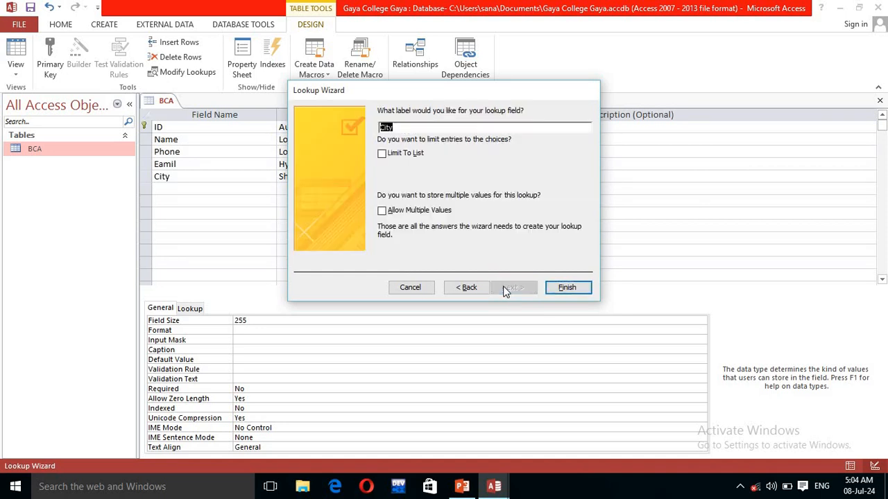
{"action": "left_click", "coordinate": [381, 212]}
{"action": "left_click", "coordinate": [381, 213]}
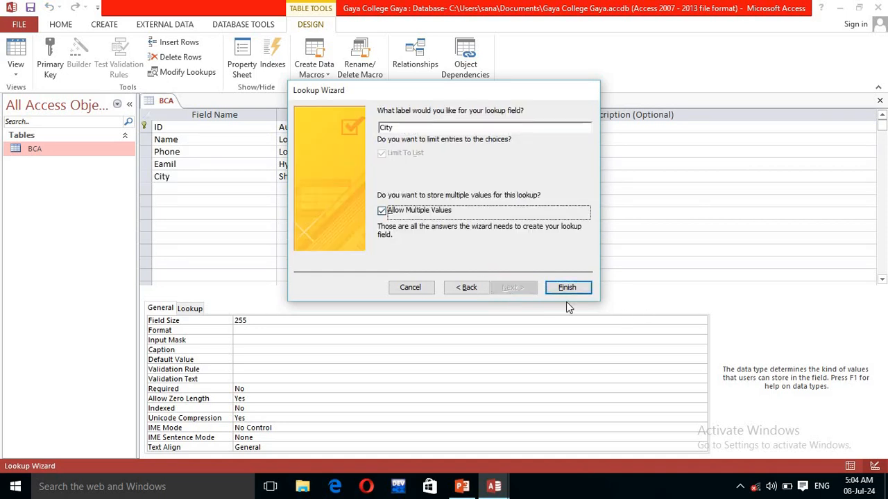
{"action": "left_click", "coordinate": [567, 288]}
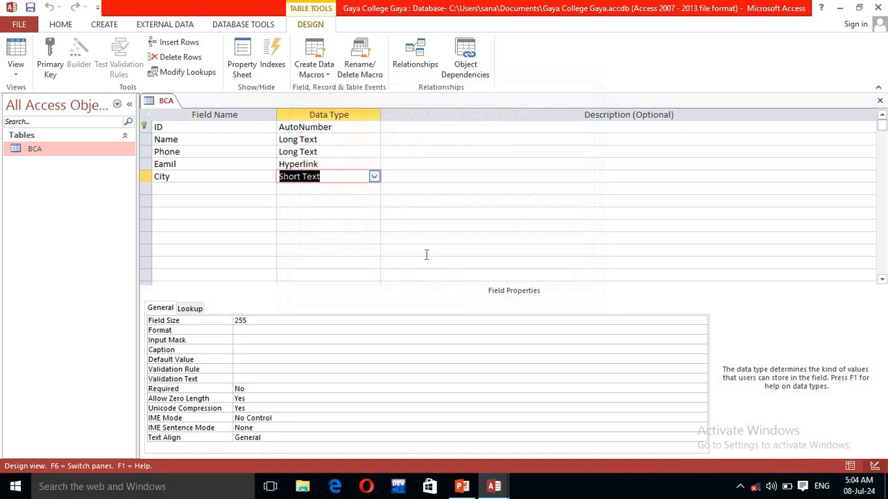
Step: Add a Photo field below City and set its data type to Attachment
{"action": "left_click", "coordinate": [222, 188]}
{"action": "type", "text": "Ph"}
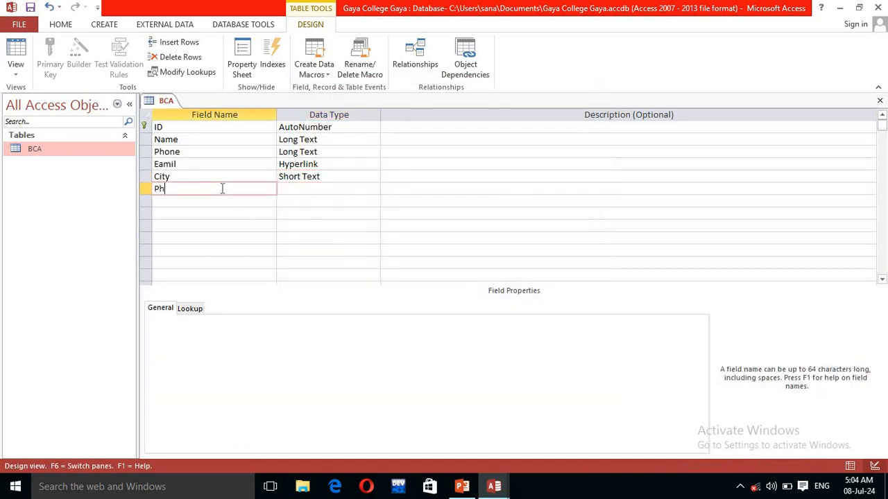
{"action": "type", "text": "oto"}
{"action": "left_click", "coordinate": [341, 189]}
{"action": "left_click", "coordinate": [374, 189]}
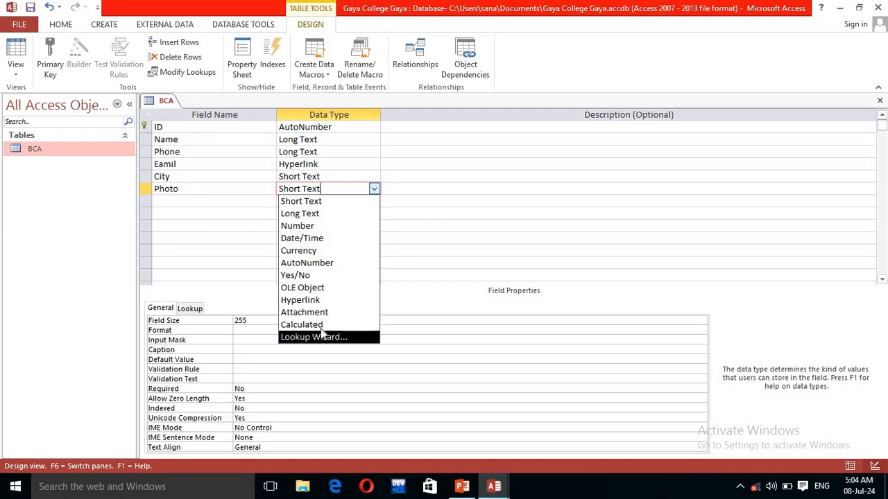
{"action": "left_click", "coordinate": [305, 312]}
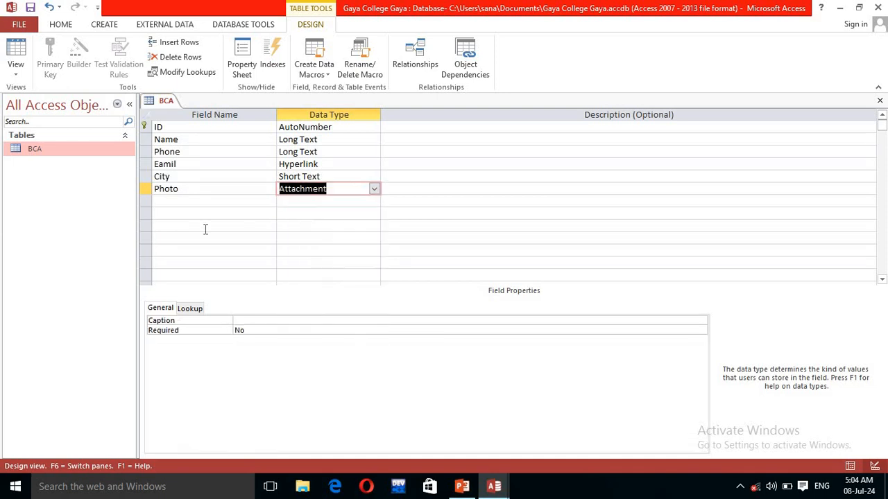
{"action": "left_click", "coordinate": [178, 199]}
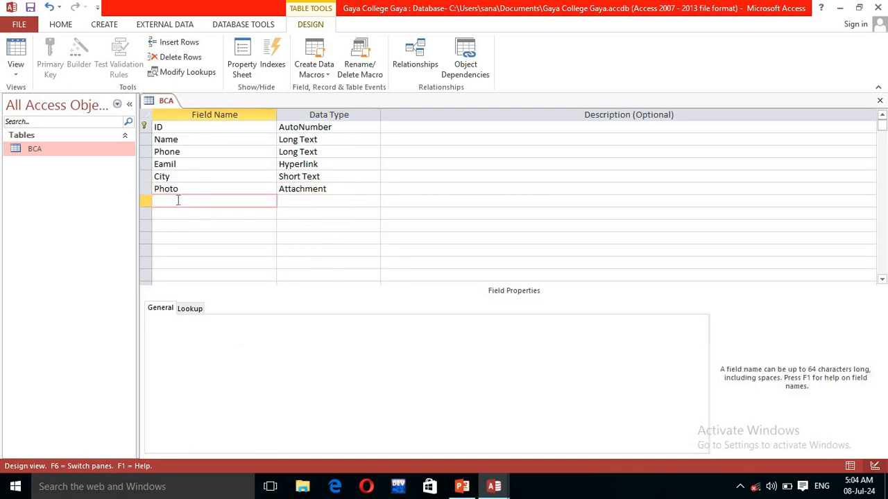
Step: Open the BCA table and enter the first student's name, phone number and e-mail
{"action": "double_click", "coordinate": [90, 147]}
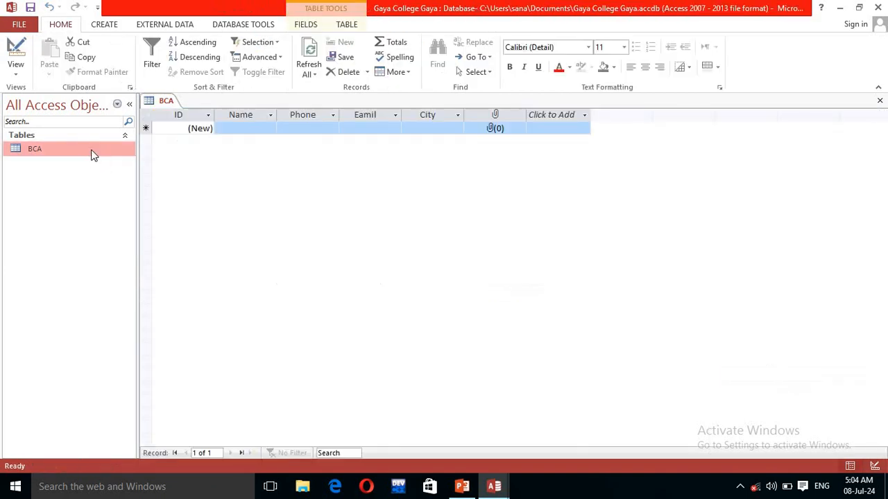
{"action": "right_click", "coordinate": [86, 153]}
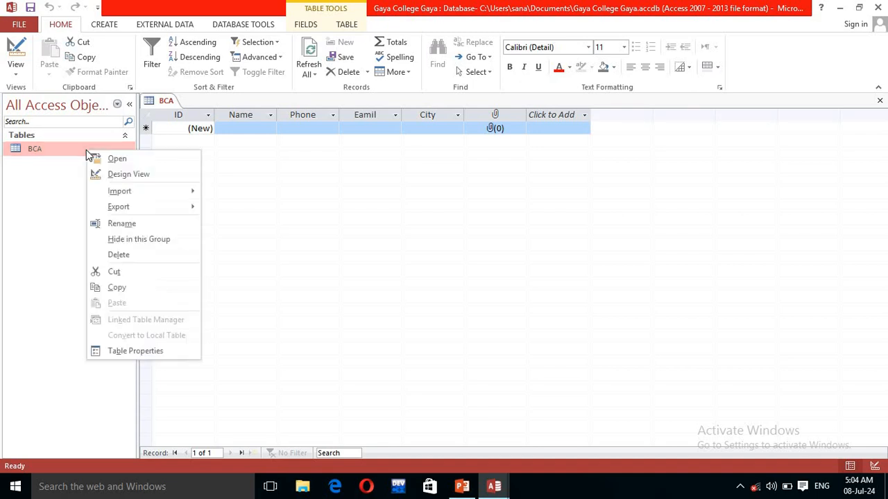
{"action": "left_click", "coordinate": [58, 202]}
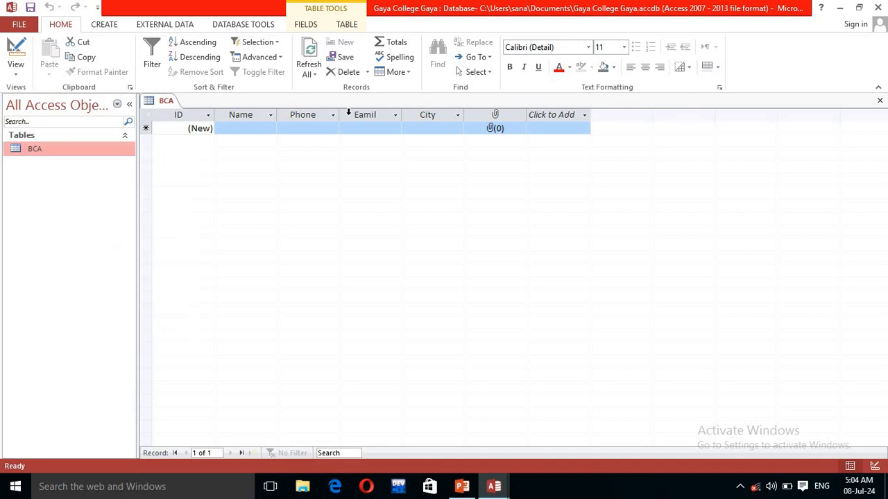
{"action": "left_click", "coordinate": [257, 129]}
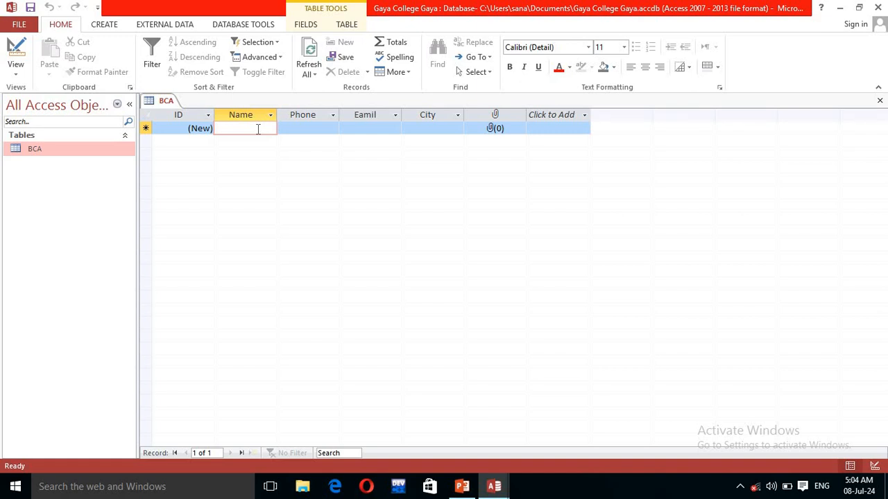
{"action": "type", "text": "Nitin"}
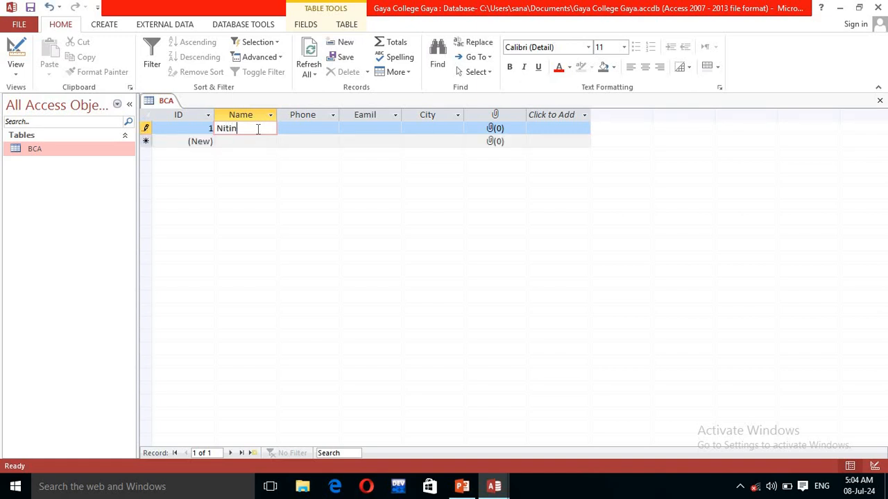
{"action": "left_click", "coordinate": [300, 131]}
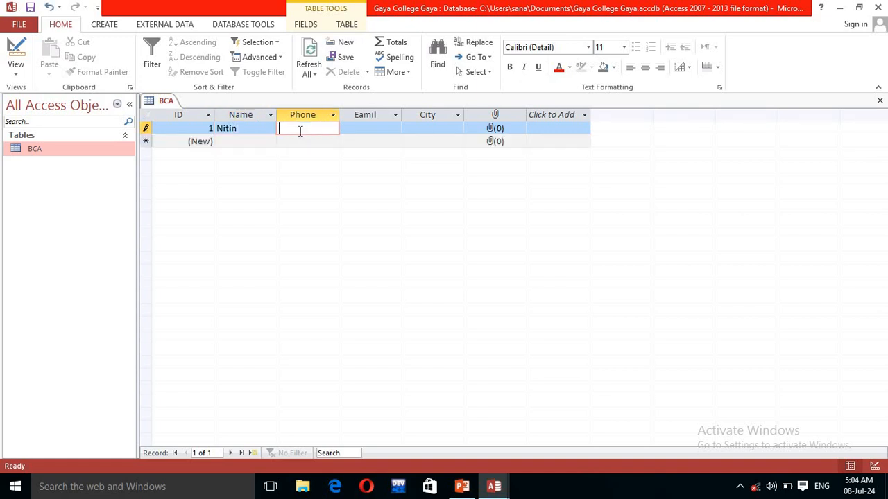
{"action": "left_click", "coordinate": [366, 129]}
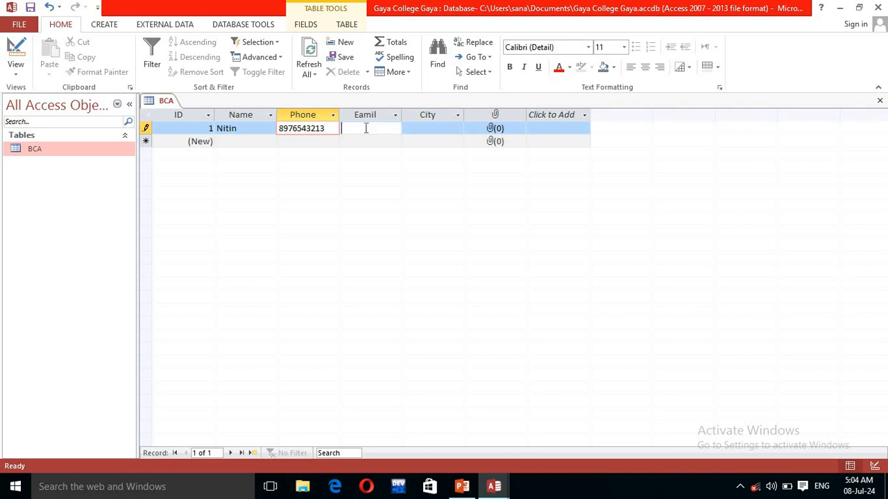
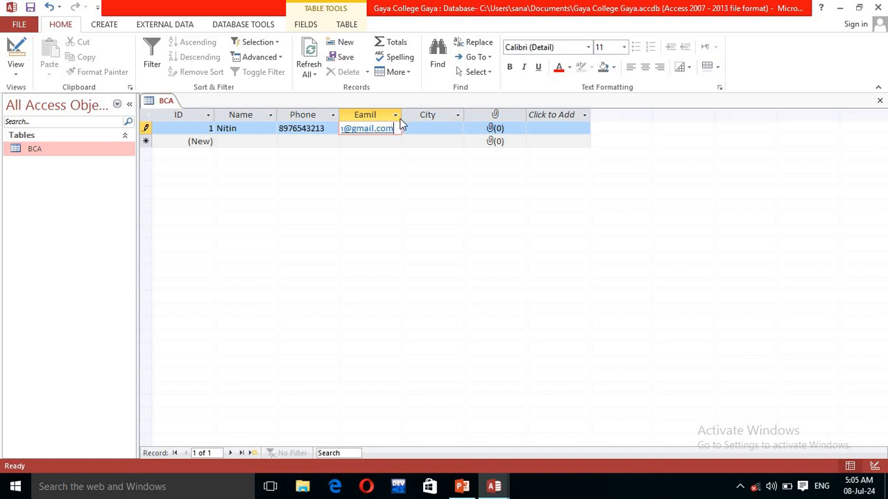
{"action": "left_click_drag", "start_coordinate": [403, 113], "coordinate": [415, 113]}
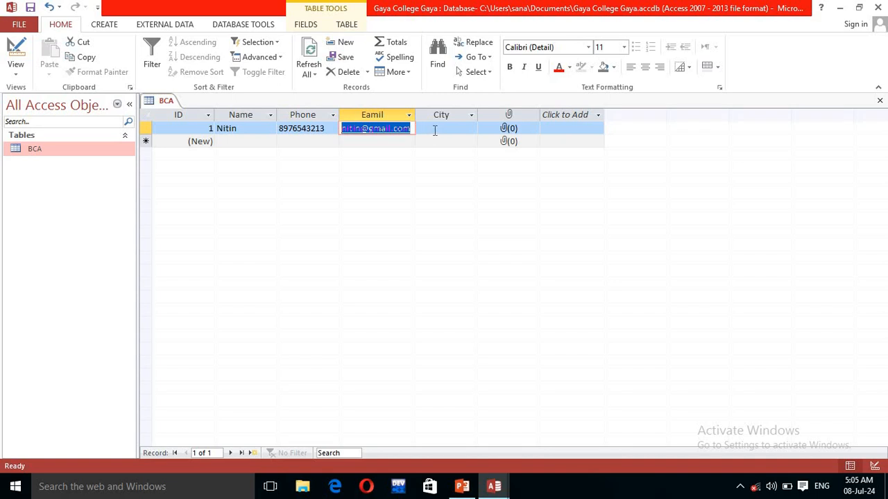
Step: Set the first record's City to Delhi
{"action": "left_click", "coordinate": [434, 128]}
{"action": "left_click", "coordinate": [471, 129]}
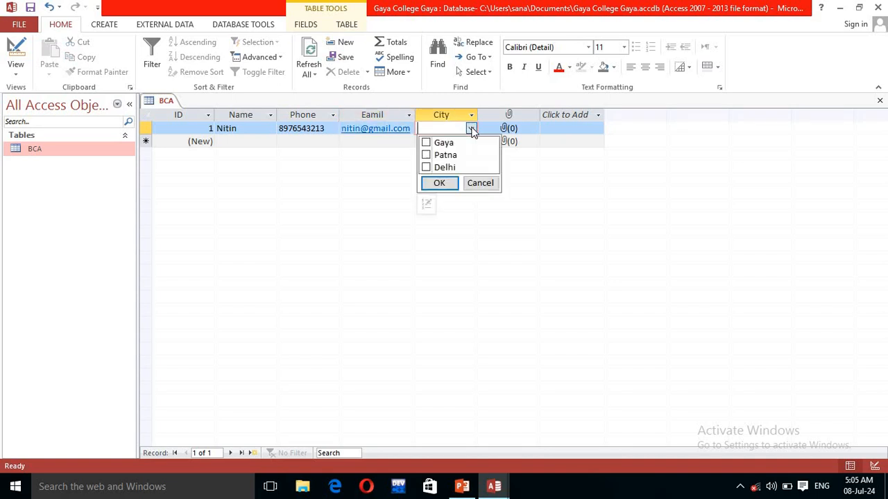
{"action": "left_click", "coordinate": [426, 167]}
{"action": "left_click", "coordinate": [439, 183]}
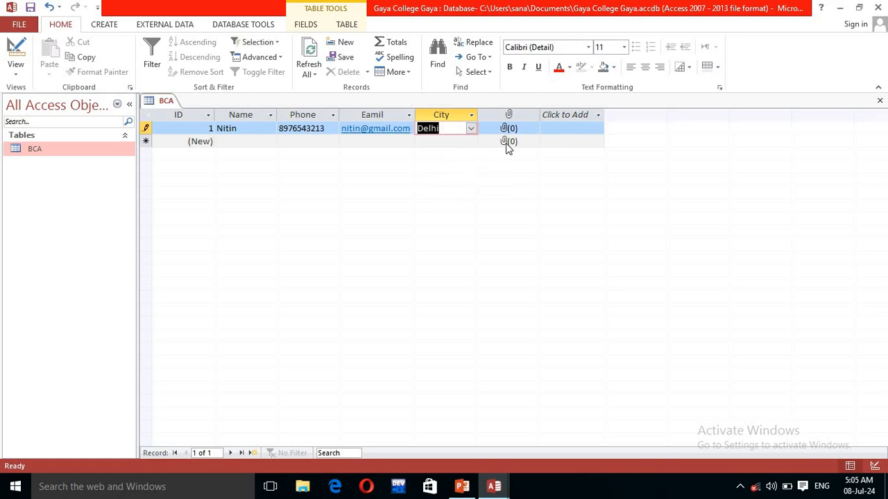
Step: Attach cds.ico from the Pictures folder to the first record
{"action": "left_click", "coordinate": [514, 132]}
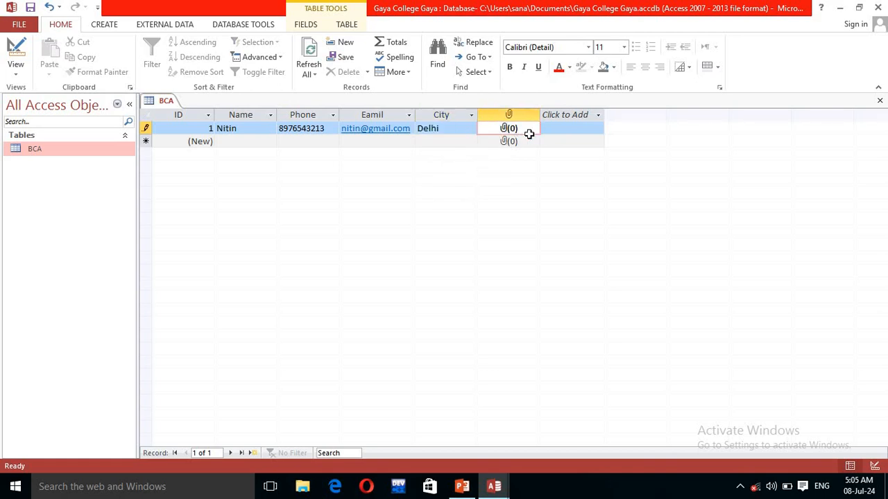
{"action": "double_click", "coordinate": [527, 133]}
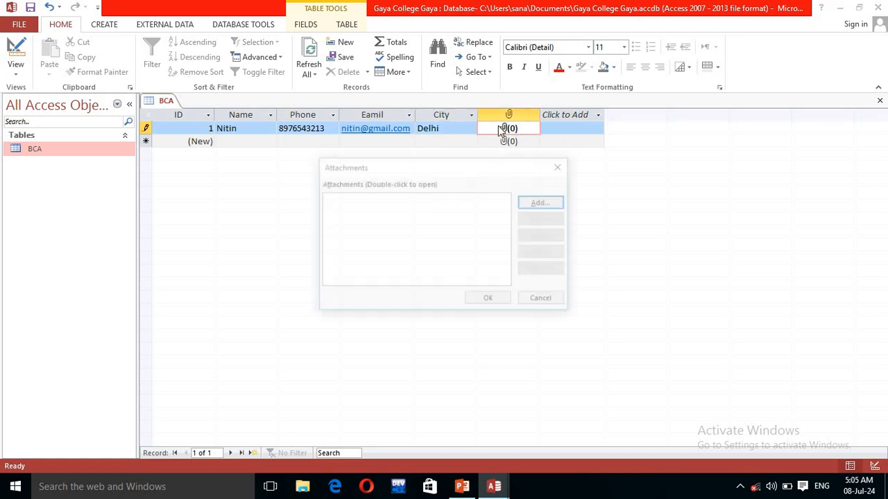
{"action": "left_click", "coordinate": [544, 205]}
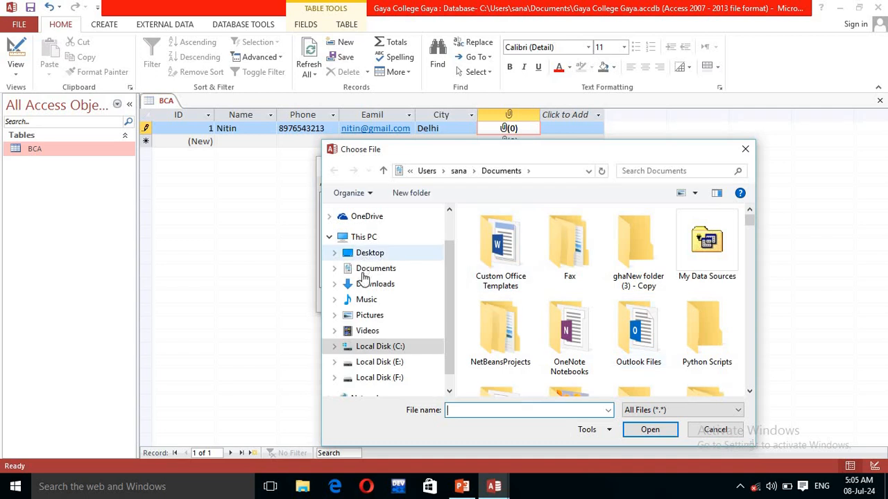
{"action": "left_click", "coordinate": [366, 317]}
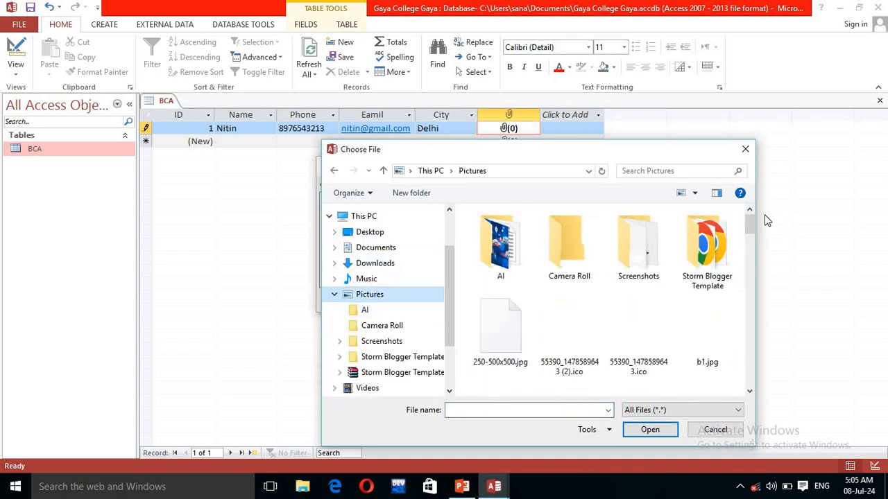
{"action": "left_click", "coordinate": [750, 255]}
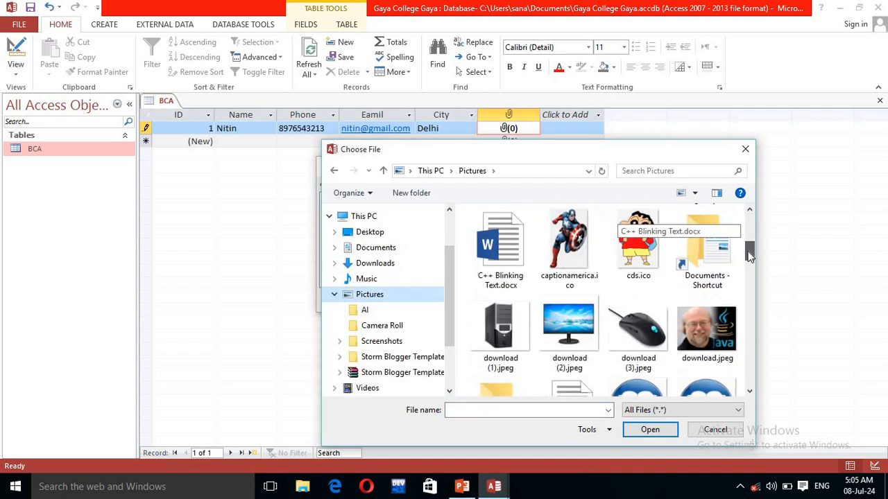
{"action": "left_click", "coordinate": [638, 246]}
{"action": "left_click", "coordinate": [650, 430]}
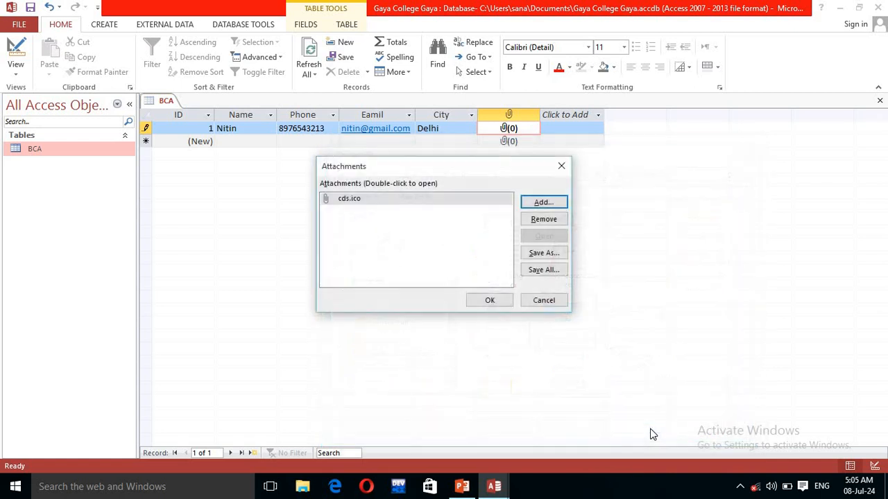
{"action": "left_click", "coordinate": [490, 301]}
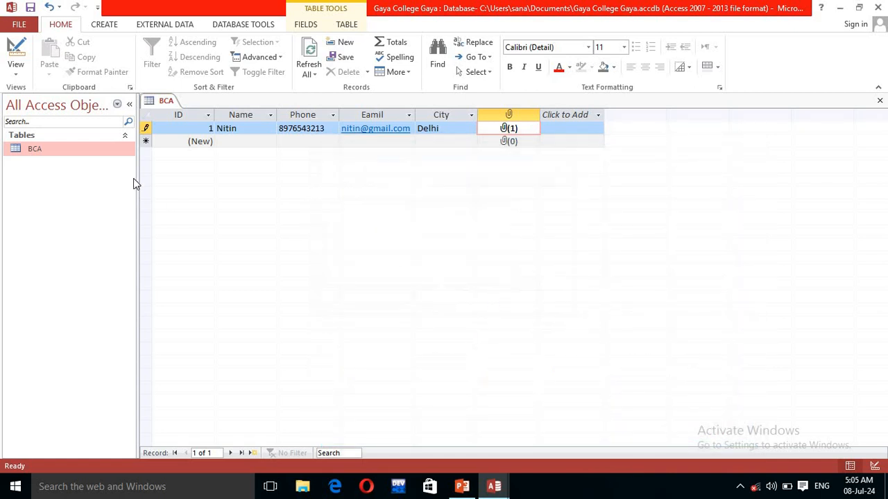
Step: Enter the second student's name, phone number and e-mail in a new record
{"action": "left_click", "coordinate": [224, 142]}
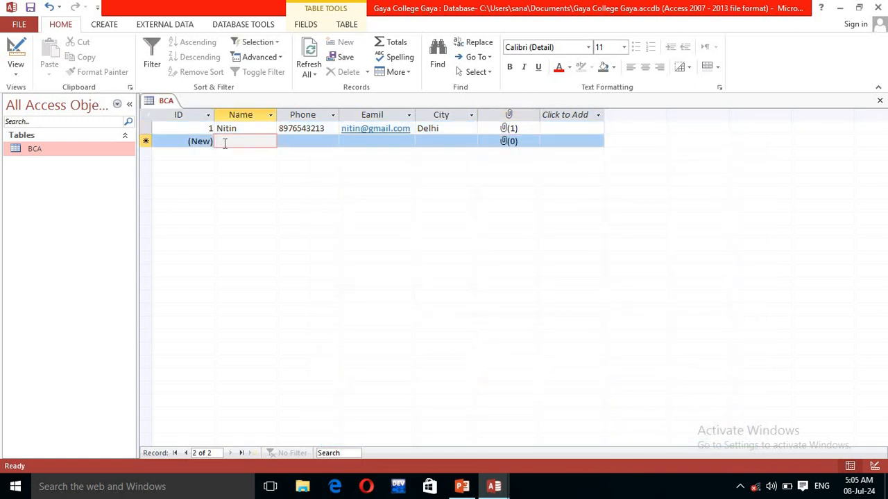
{"action": "type", "text": "Moh"}
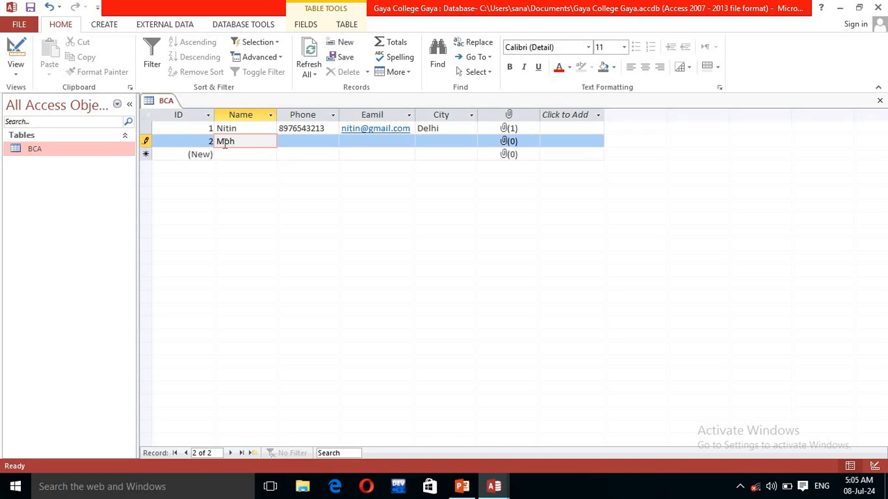
{"action": "type", "text": "an"}
{"action": "left_click", "coordinate": [287, 142]}
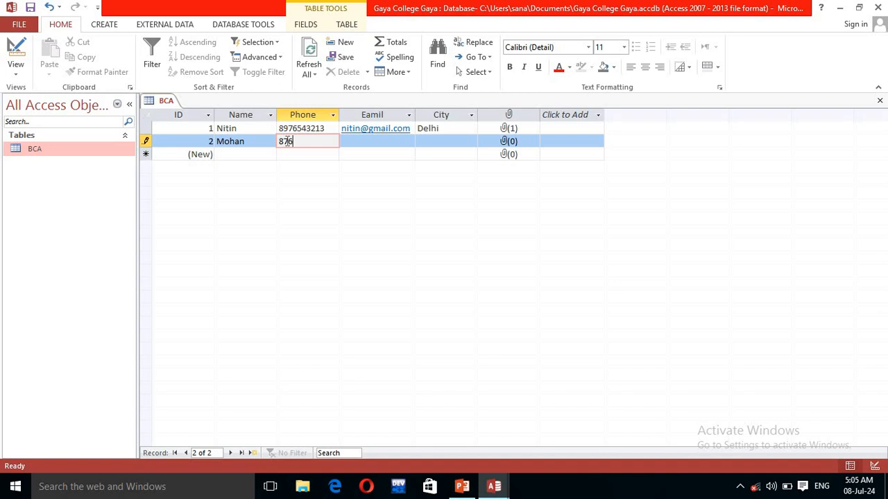
{"action": "left_click", "coordinate": [353, 144]}
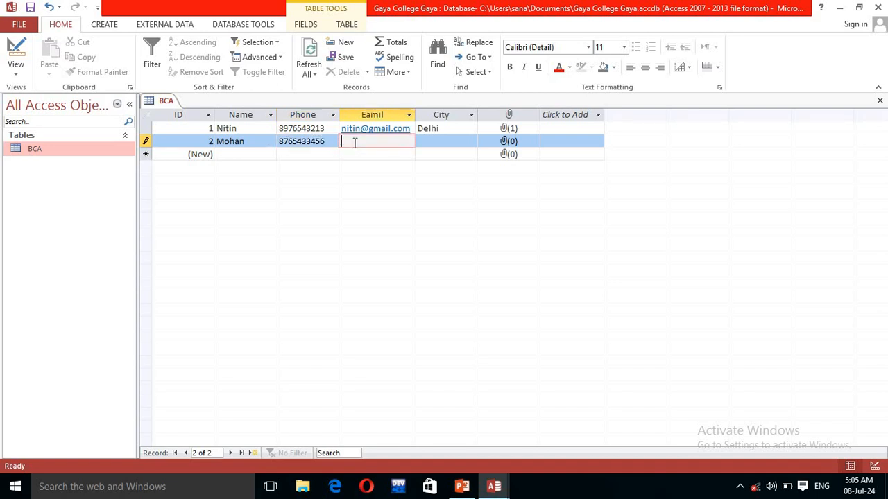
{"action": "key", "text": "Tab"}
Step: Set the second record's City to Gaya
{"action": "left_click", "coordinate": [437, 142]}
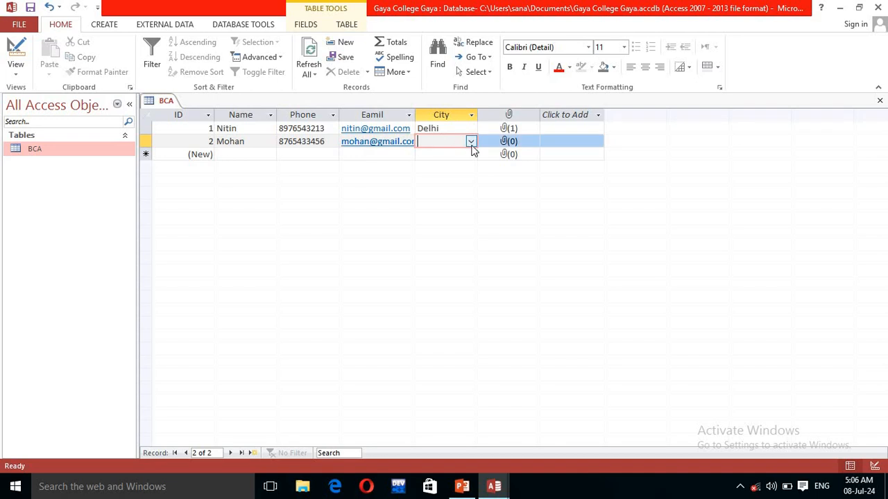
{"action": "left_click", "coordinate": [471, 143]}
{"action": "left_click", "coordinate": [426, 155]}
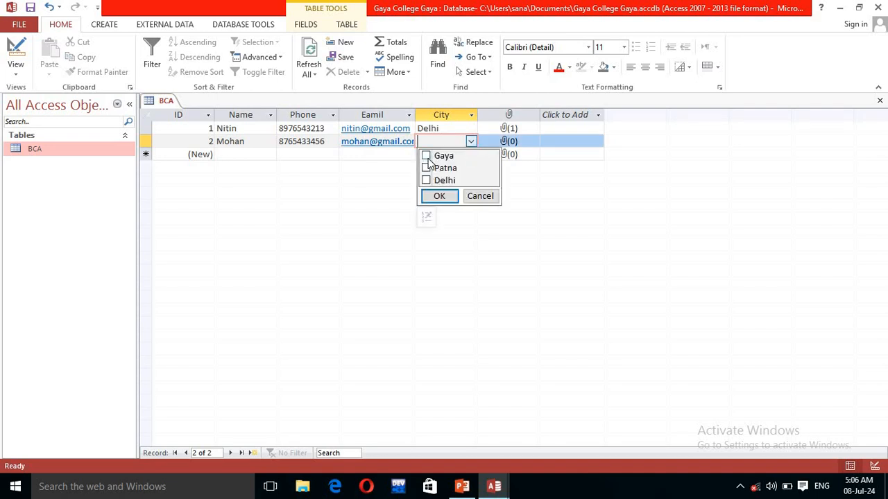
{"action": "left_click", "coordinate": [446, 199]}
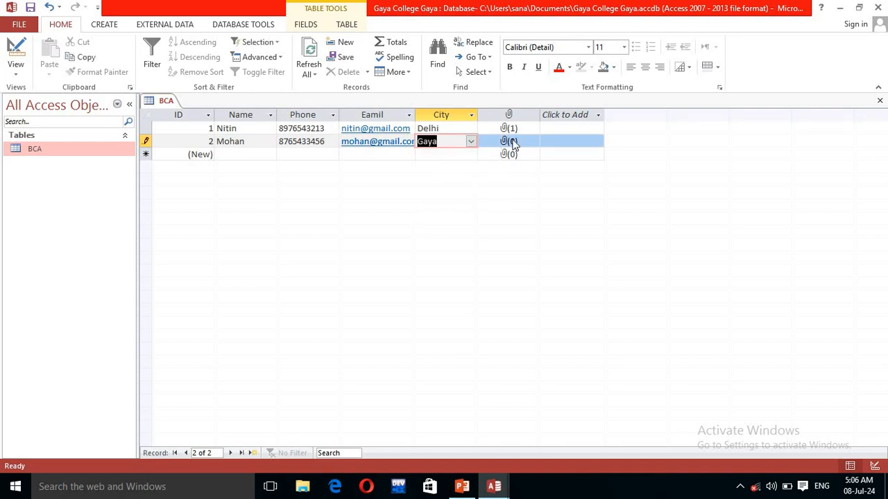
Step: Attach captionamerica.ico to the second record
{"action": "left_click", "coordinate": [512, 142]}
{"action": "double_click", "coordinate": [513, 143]}
{"action": "left_click", "coordinate": [541, 201]}
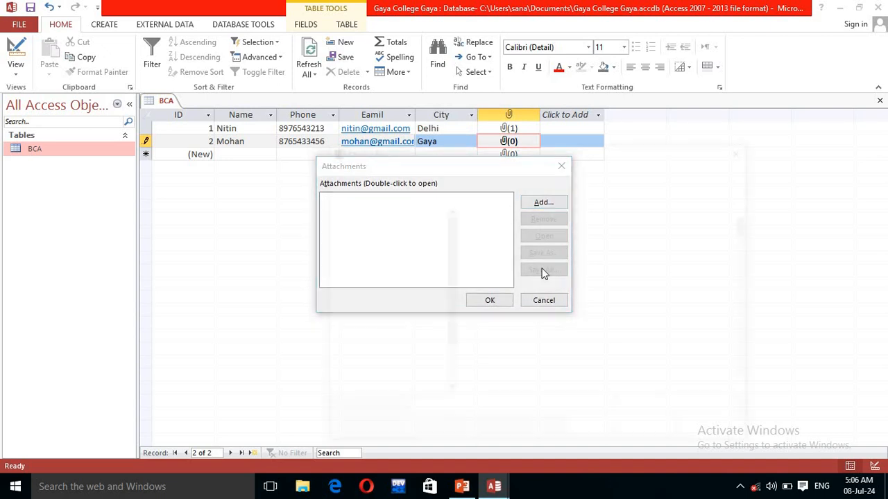
{"action": "left_click_drag", "start_coordinate": [753, 218], "coordinate": [749, 238]}
{"action": "left_click", "coordinate": [569, 340]}
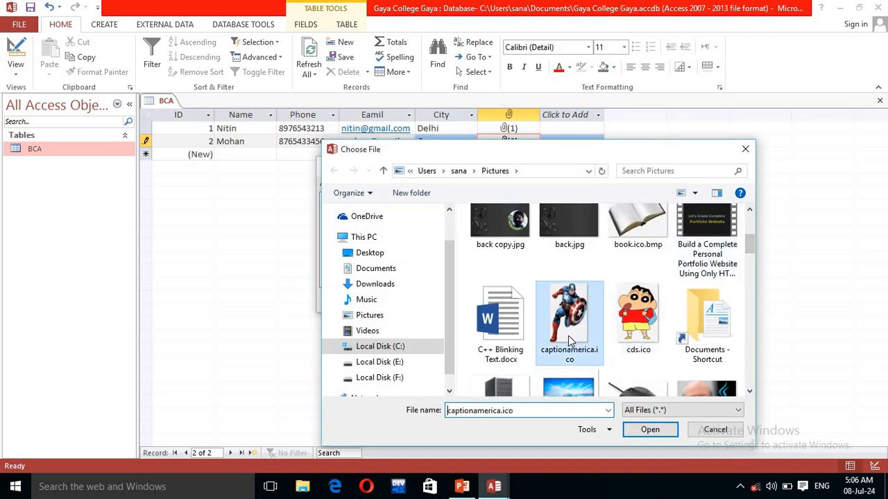
{"action": "left_click", "coordinate": [638, 431]}
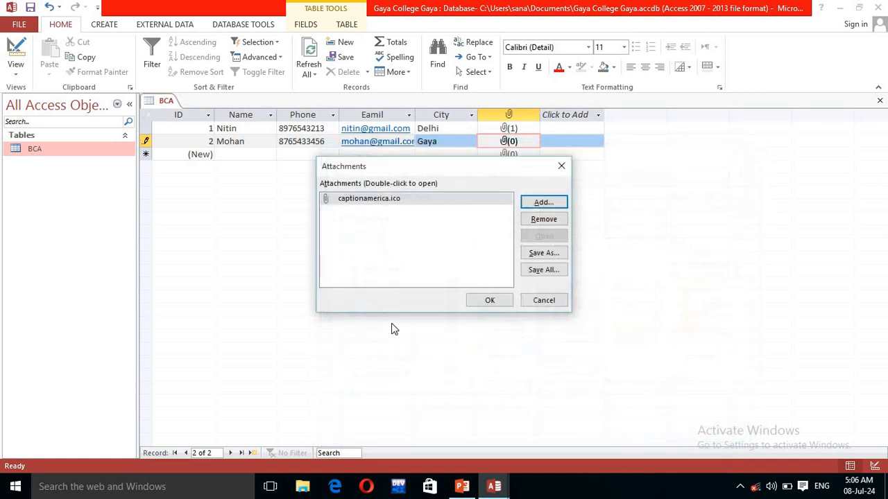
{"action": "left_click", "coordinate": [485, 303]}
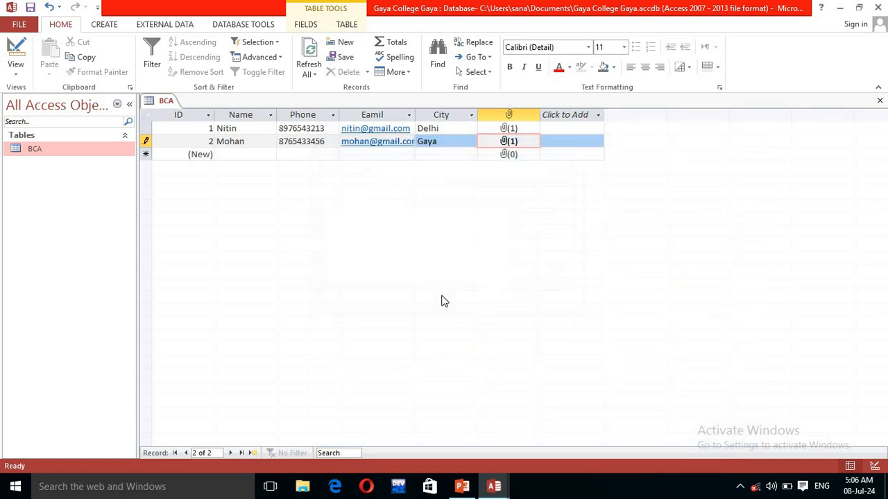
{"action": "left_click", "coordinate": [108, 25]}
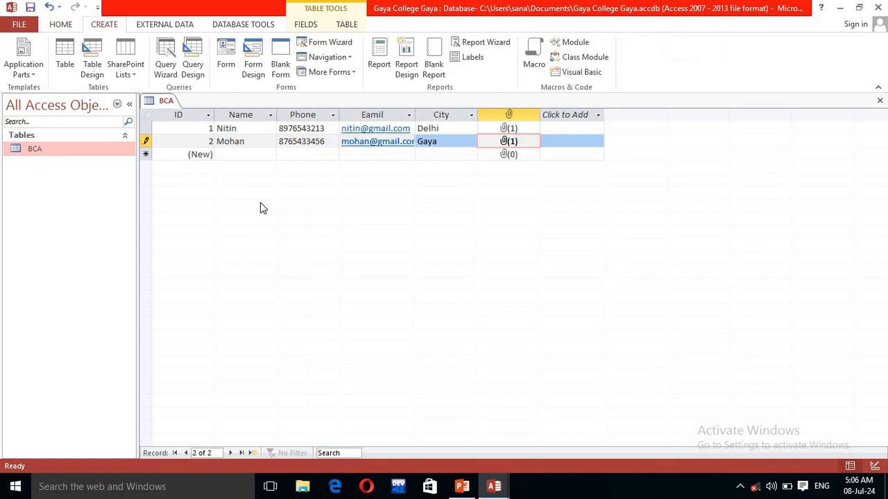
{"action": "left_click", "coordinate": [231, 116]}
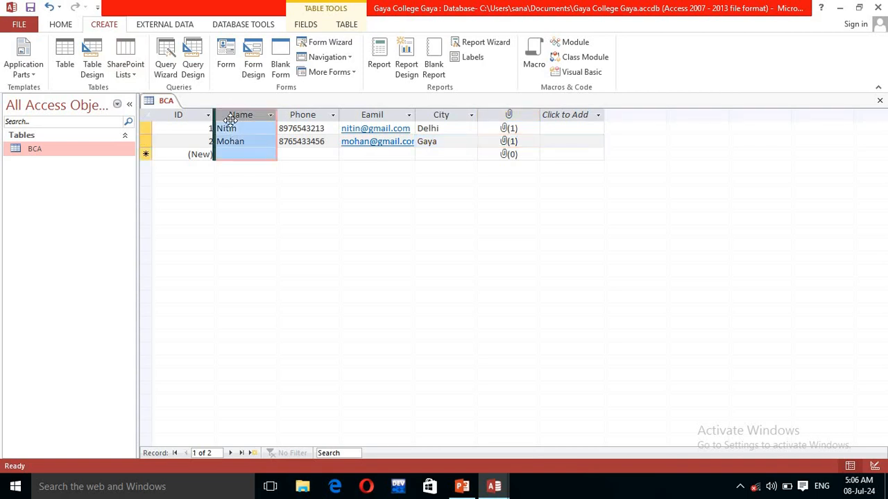
{"action": "left_click", "coordinate": [565, 117]}
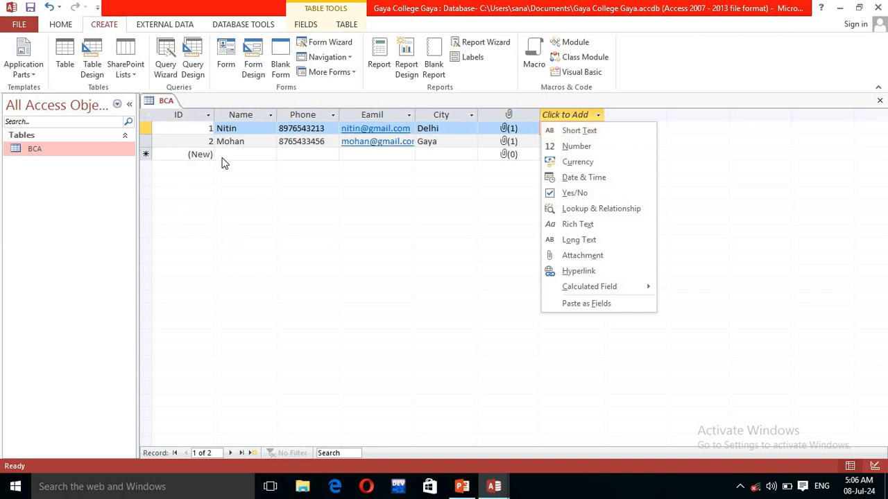
{"action": "left_click", "coordinate": [81, 151]}
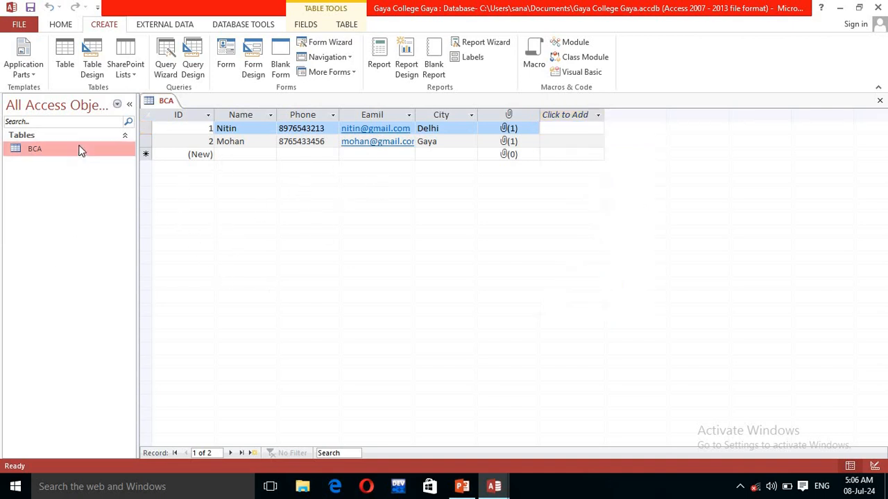
{"action": "right_click", "coordinate": [81, 151]}
{"action": "left_click", "coordinate": [104, 168]}
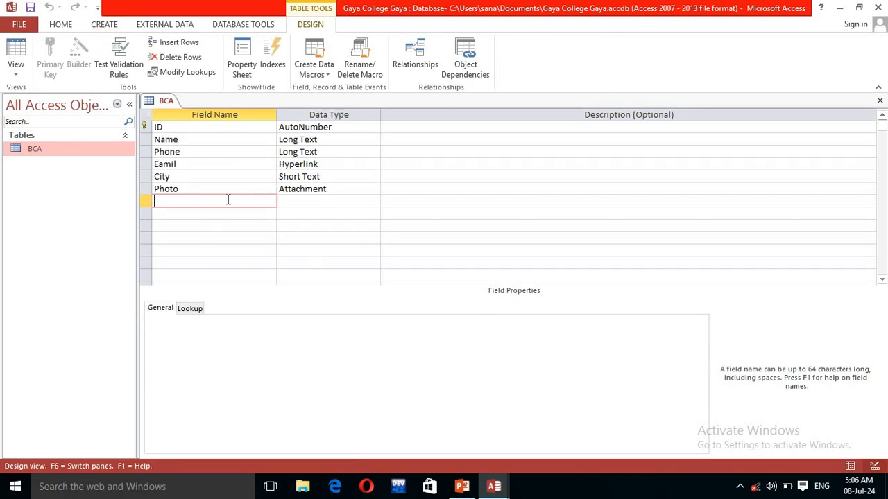
{"action": "left_click", "coordinate": [58, 157]}
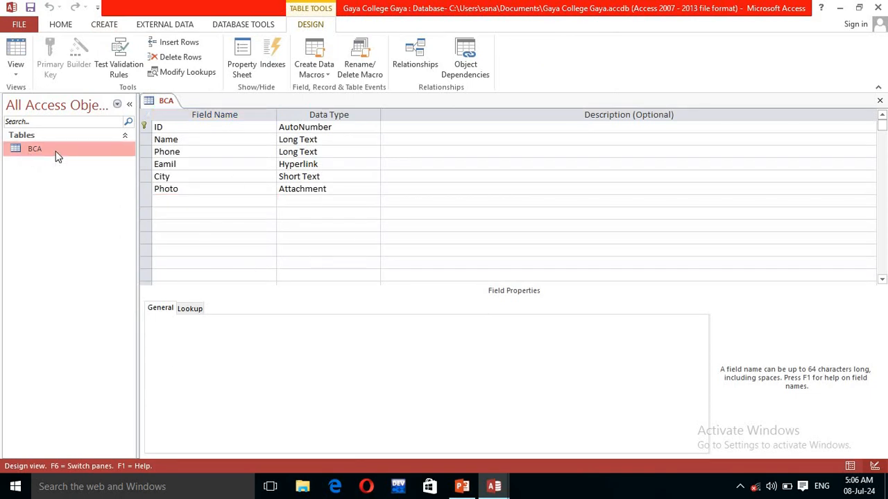
{"action": "right_click", "coordinate": [58, 156]}
{"action": "double_click", "coordinate": [43, 150]}
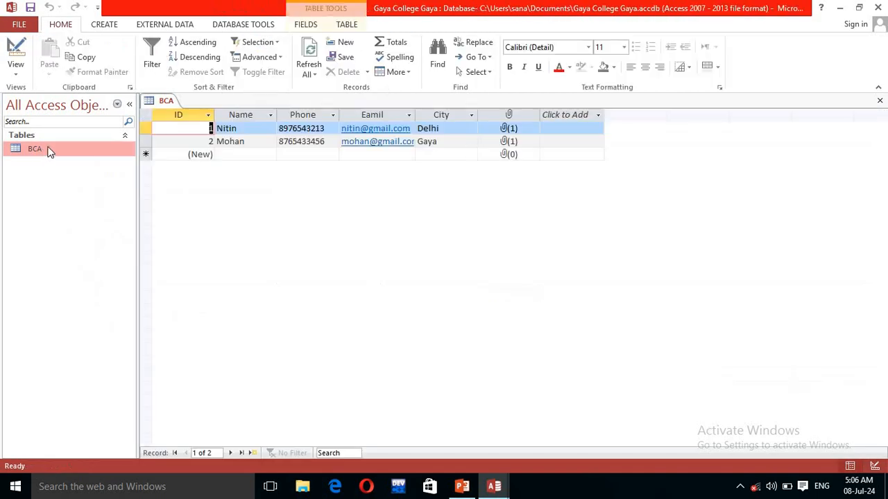
{"action": "left_click", "coordinate": [565, 120]}
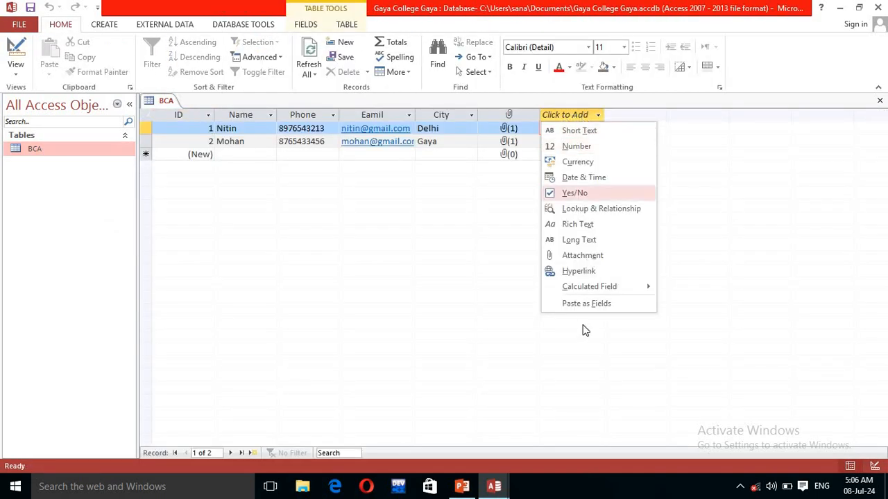
{"action": "left_click", "coordinate": [580, 241]}
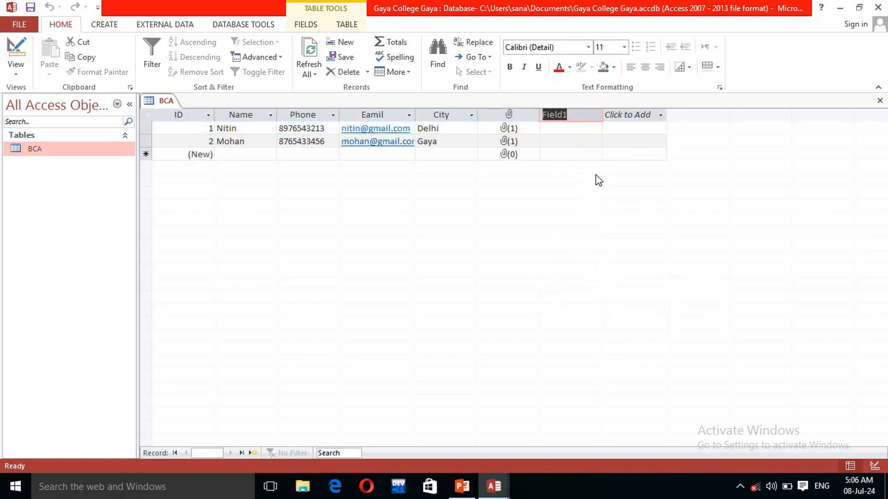
{"action": "type", "text": "Address"}
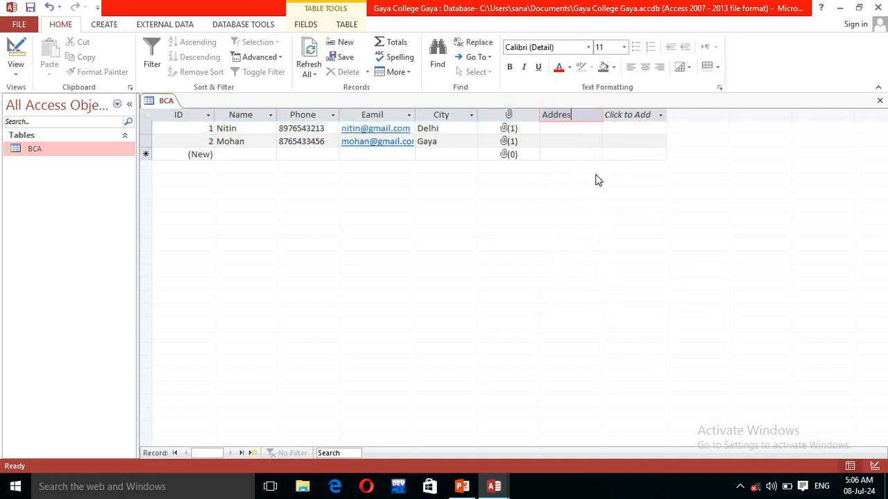
{"action": "left_click", "coordinate": [628, 131]}
{"action": "left_click", "coordinate": [571, 116]}
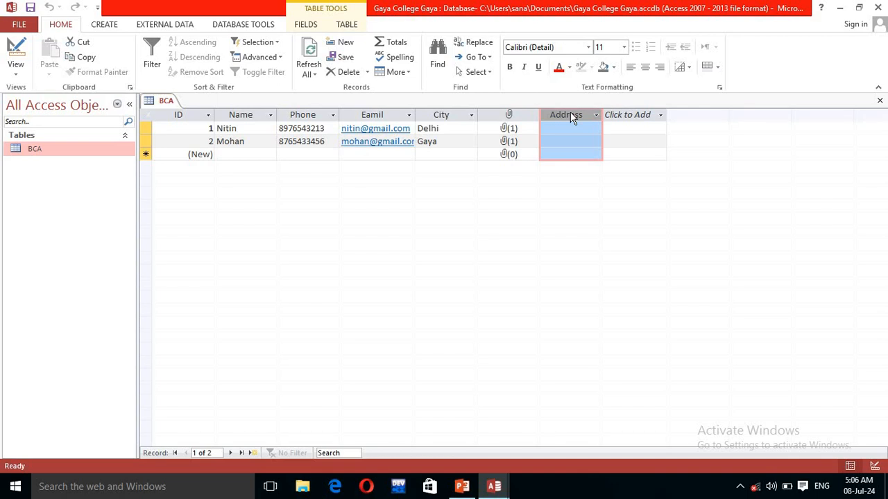
{"action": "right_click", "coordinate": [571, 116]}
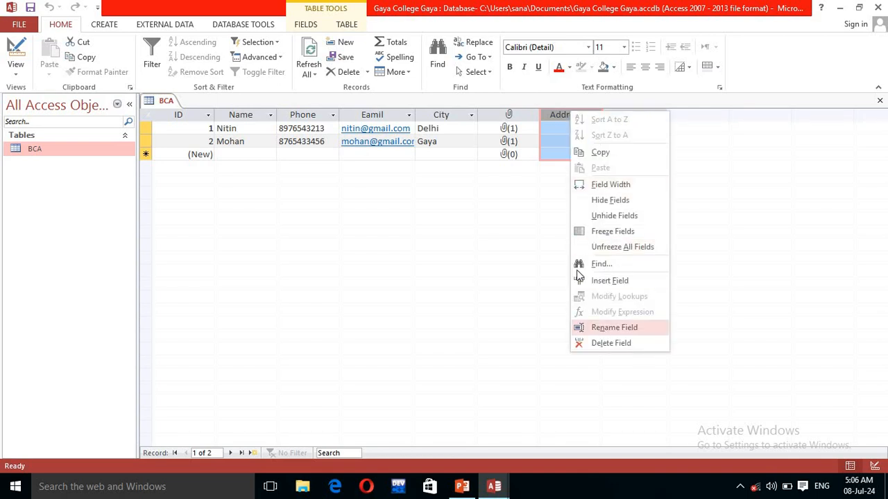
{"action": "left_click", "coordinate": [609, 344]}
{"action": "left_click", "coordinate": [423, 281]}
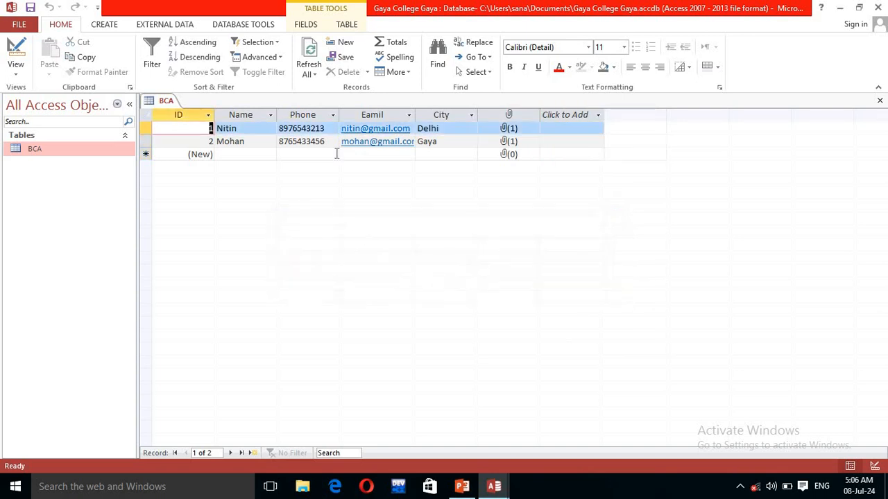
Step: Rename the Eamil column in the BCA datasheet to 'Eamil ID'
{"action": "left_click", "coordinate": [378, 116]}
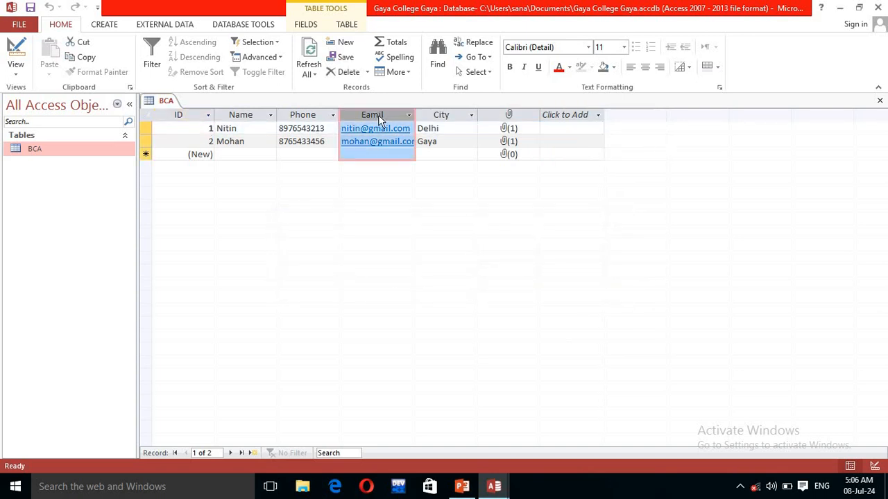
{"action": "right_click", "coordinate": [378, 116]}
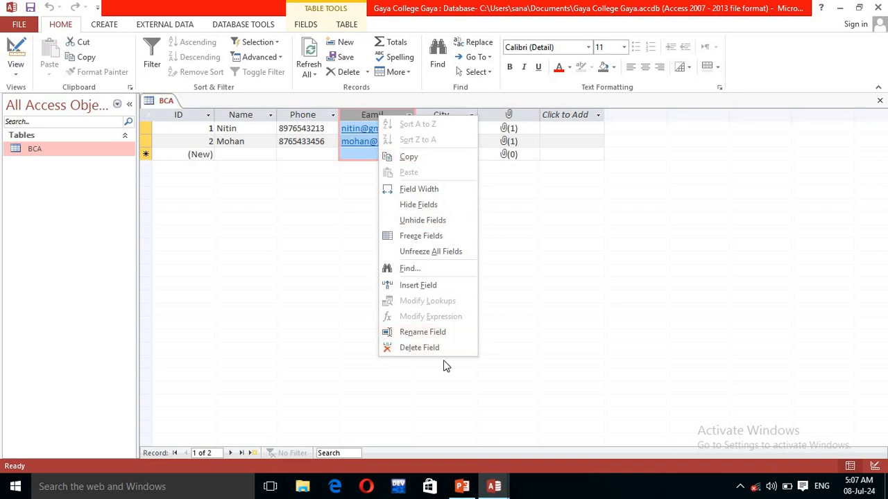
{"action": "left_click", "coordinate": [422, 332]}
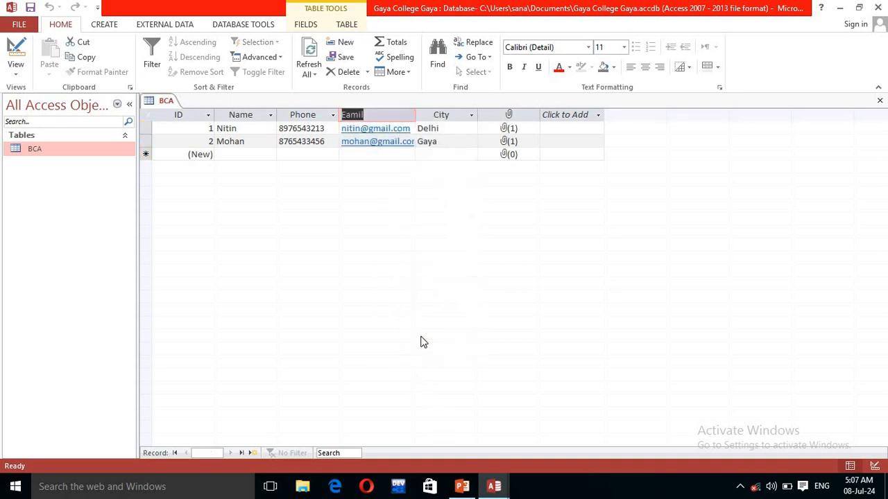
{"action": "left_click", "coordinate": [373, 116]}
{"action": "type", "text": "ID"}
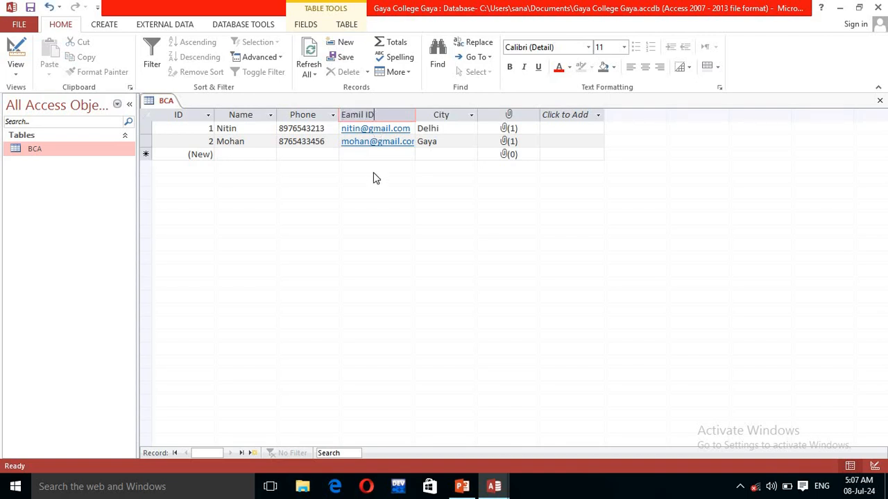
{"action": "left_click", "coordinate": [267, 128]}
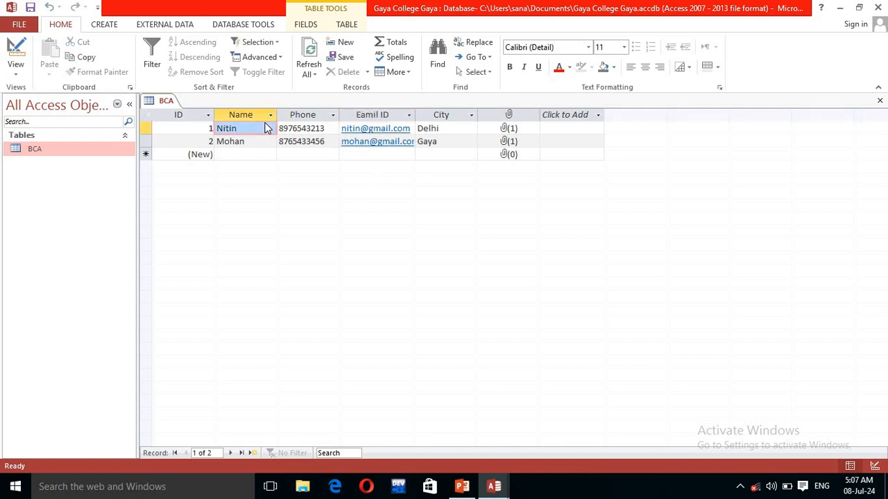
{"action": "left_click", "coordinate": [306, 119]}
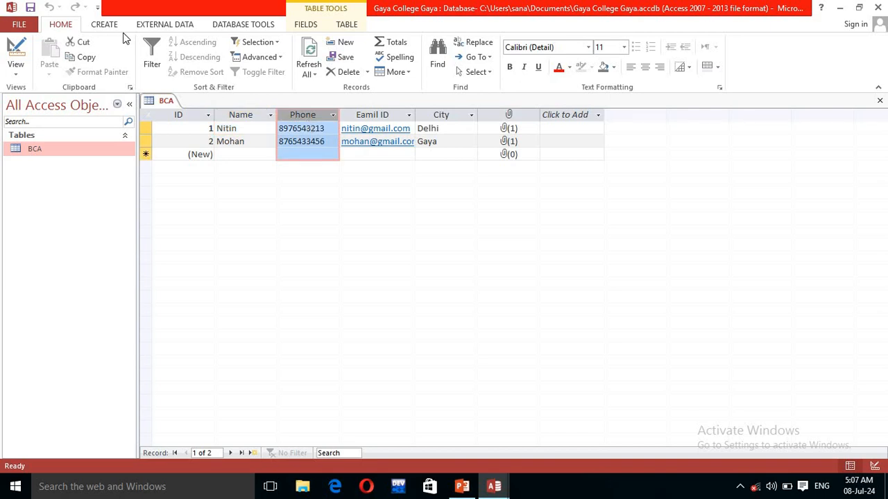
{"action": "left_click", "coordinate": [364, 117]}
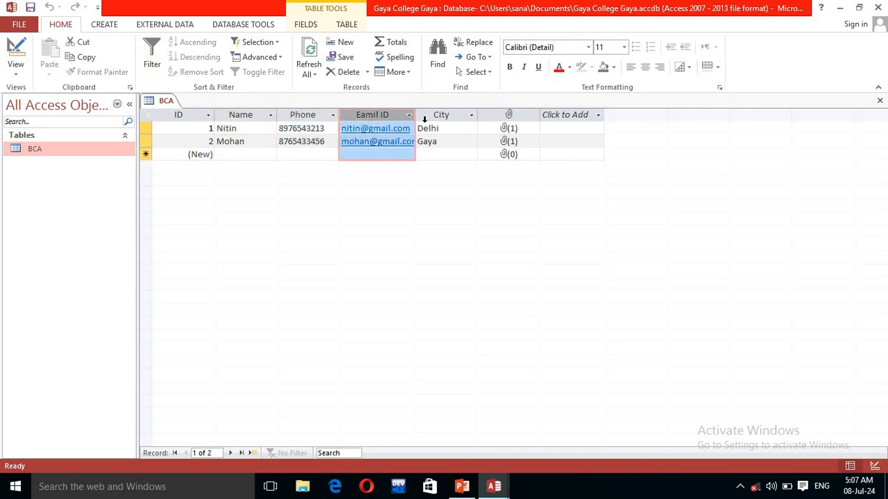
{"action": "left_click", "coordinate": [426, 118]}
{"action": "left_click", "coordinate": [507, 116]}
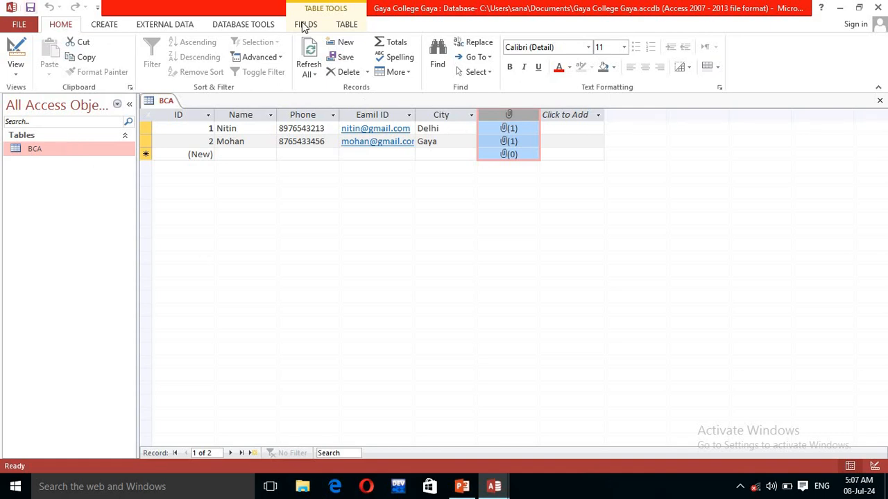
{"action": "left_click", "coordinate": [312, 54]}
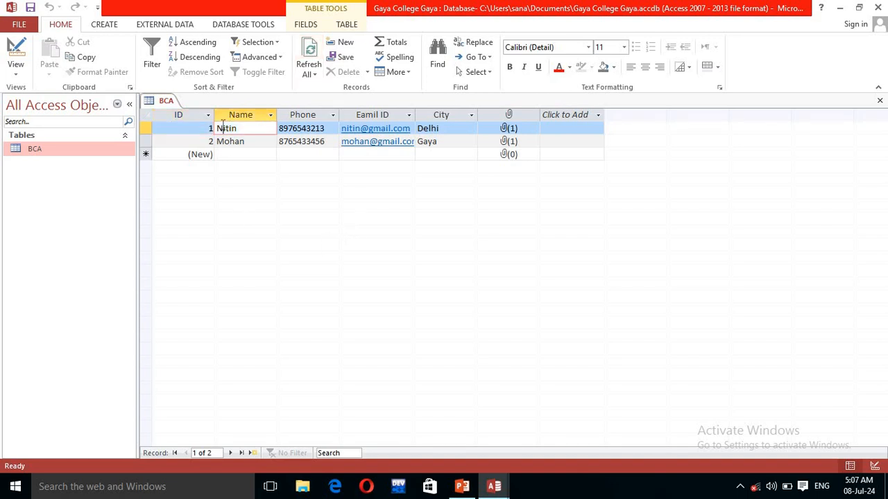
{"action": "left_click", "coordinate": [239, 115]}
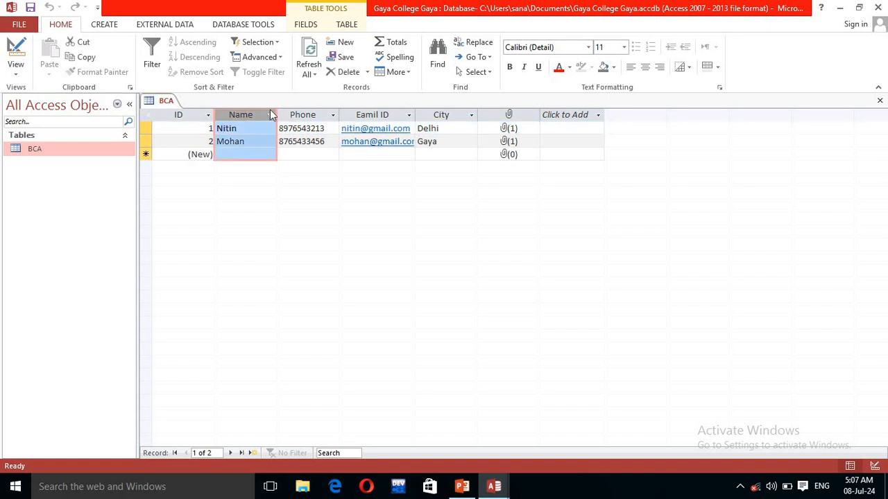
{"action": "left_click", "coordinate": [309, 70]}
{"action": "left_click", "coordinate": [321, 90]}
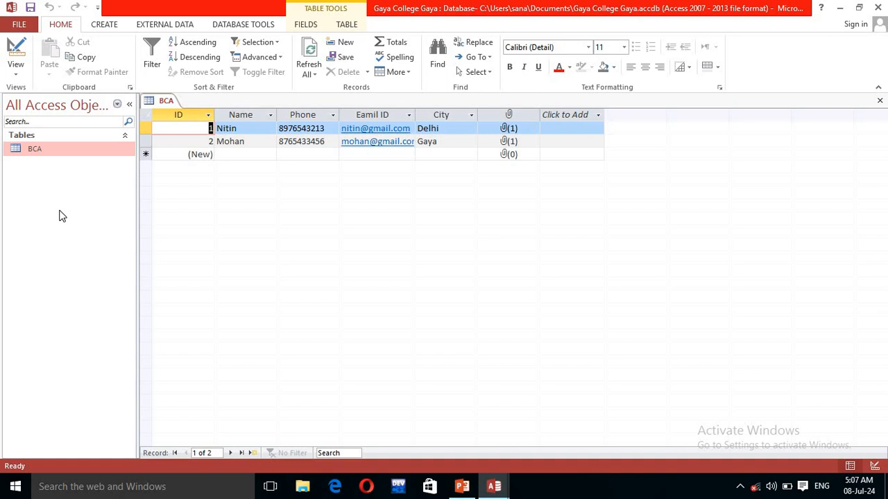
{"action": "left_click", "coordinate": [105, 25]}
Step: Create a new blank table, open it in Design View, and save it as 'BCA MARKS'
{"action": "left_click", "coordinate": [66, 55]}
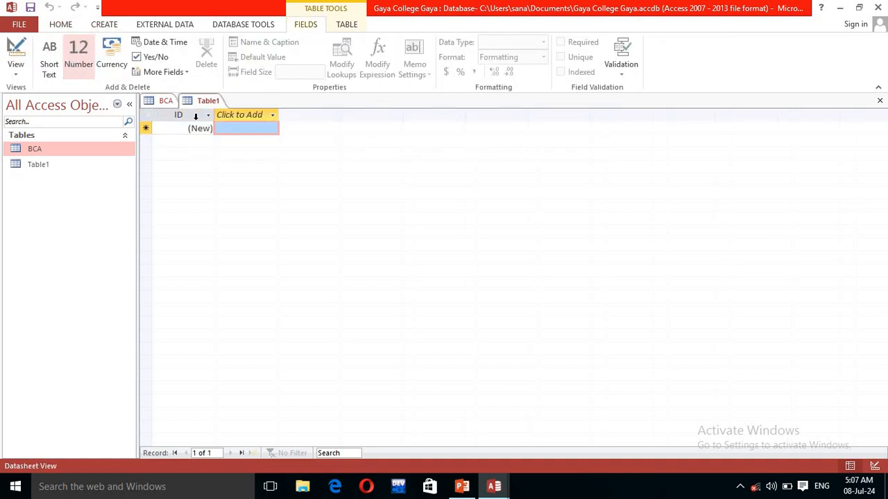
{"action": "right_click", "coordinate": [93, 165]}
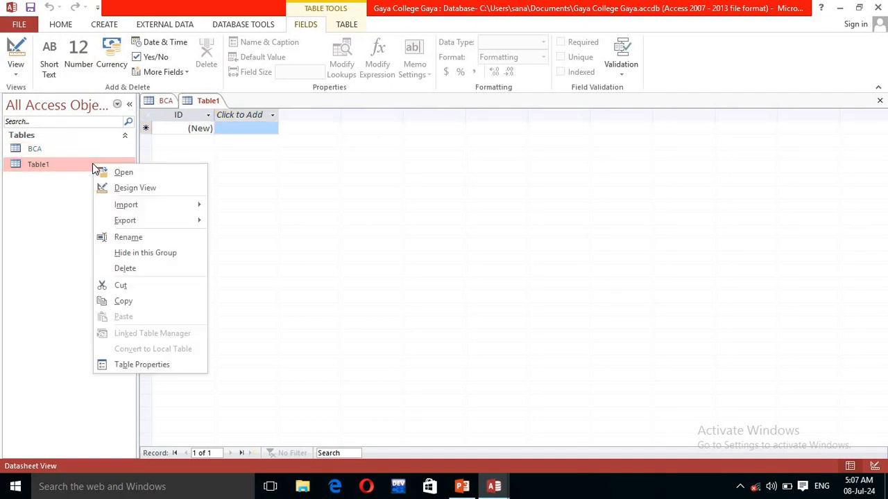
{"action": "left_click", "coordinate": [124, 238]}
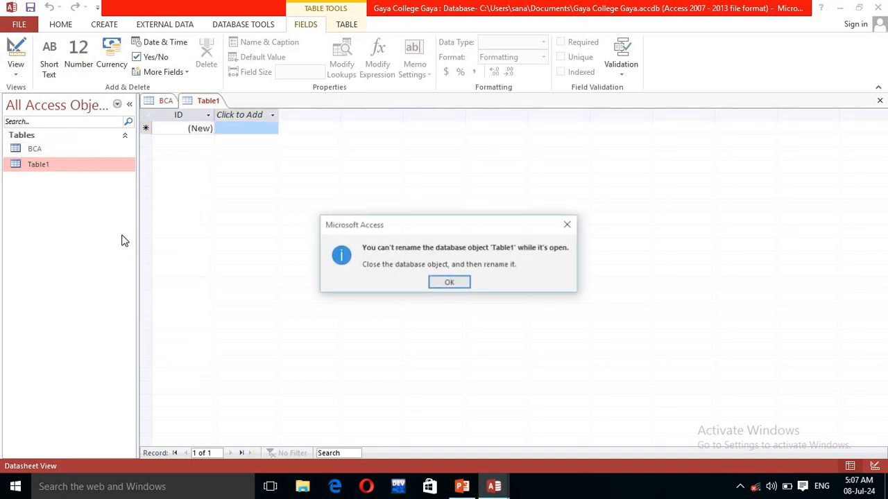
{"action": "left_click", "coordinate": [458, 285]}
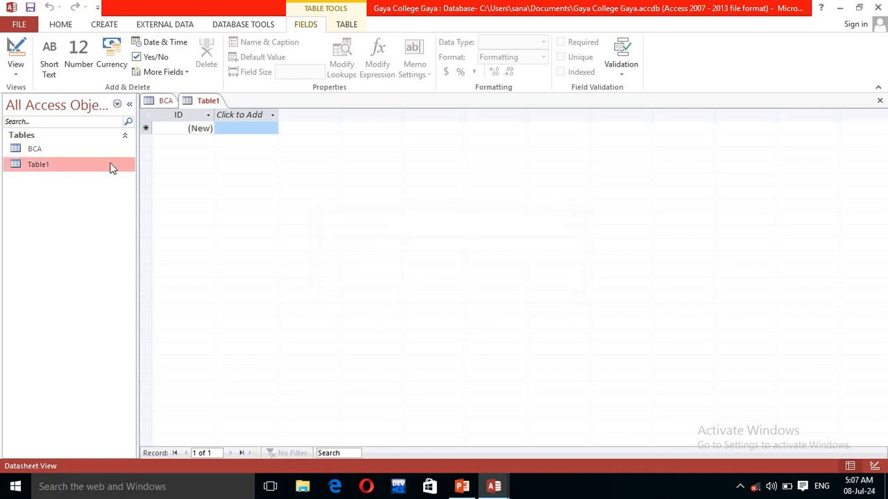
{"action": "right_click", "coordinate": [39, 165]}
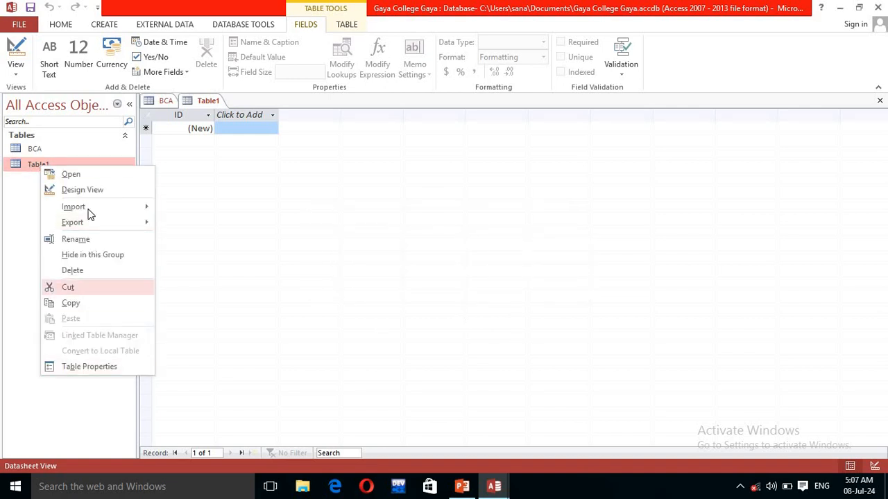
{"action": "left_click", "coordinate": [87, 190]}
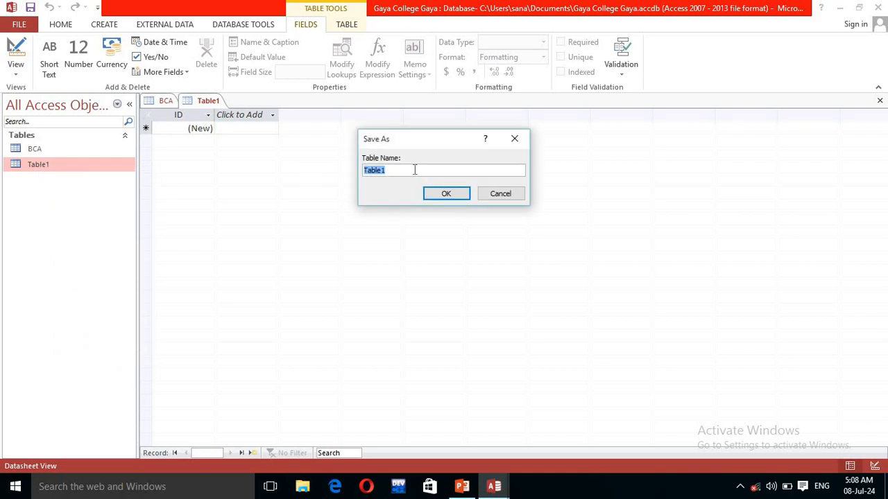
{"action": "type", "text": "BCA MARKS"}
{"action": "left_click", "coordinate": [441, 195]}
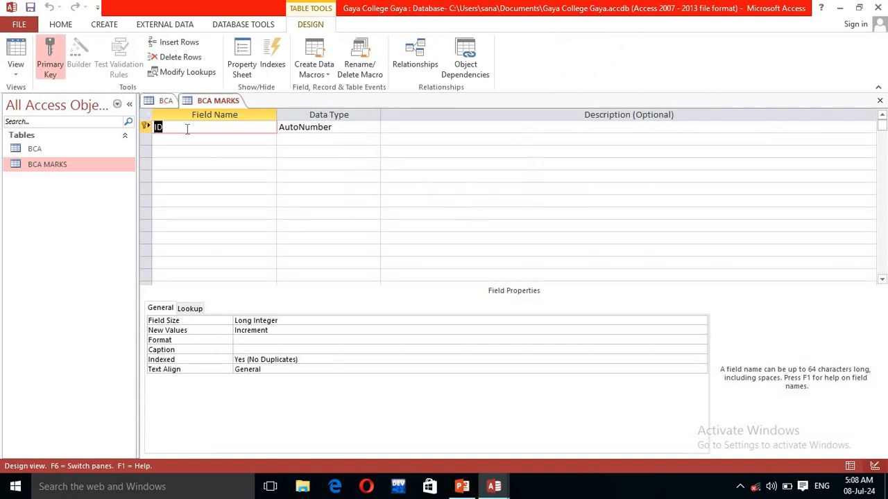
Step: Add Short Text fields C++, JAVA and DATA STRUCTURE below ID, then open BCA MARKS as a datasheet
{"action": "left_click", "coordinate": [185, 140]}
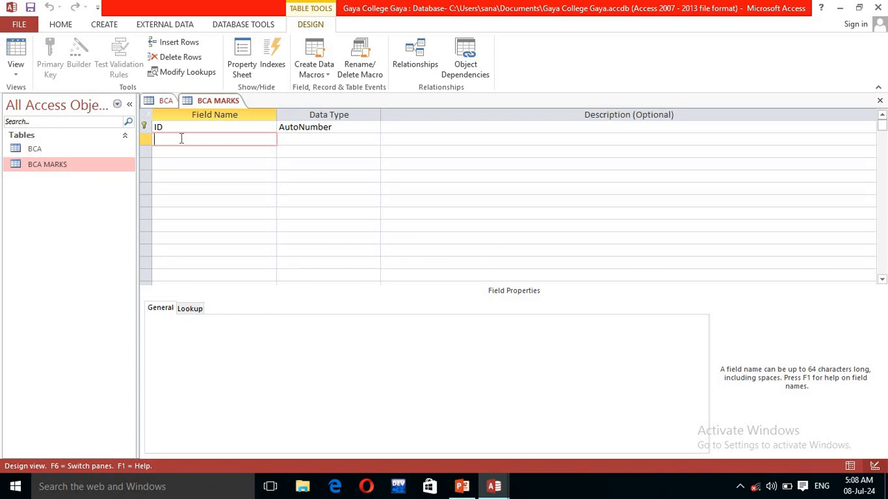
{"action": "type", "text": "C++"}
{"action": "left_click", "coordinate": [188, 151]}
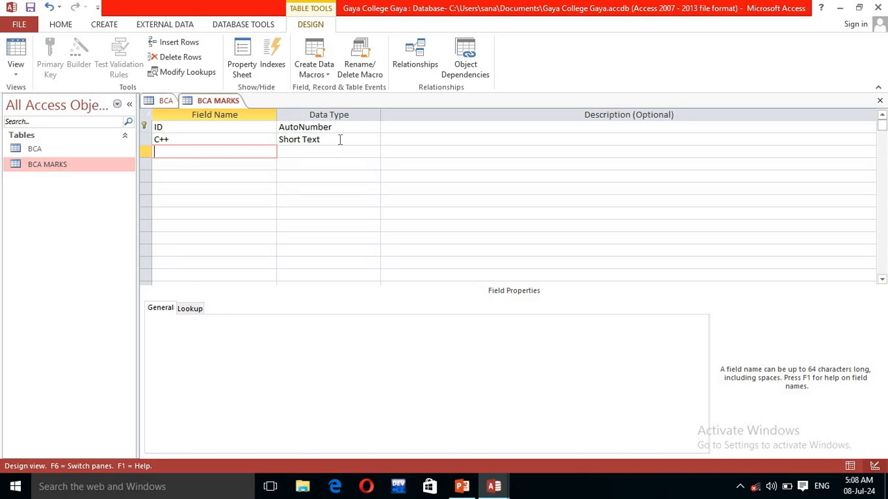
{"action": "key", "text": "Caps_Lock"}
{"action": "type", "text": "JAVA"}
{"action": "left_click", "coordinate": [213, 167]}
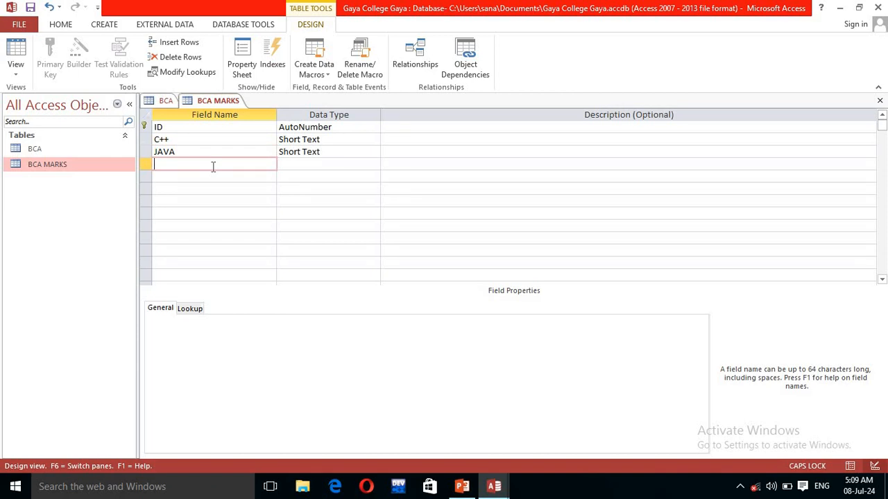
{"action": "type", "text": "DATA STRUCTURE"}
{"action": "left_click", "coordinate": [314, 165]}
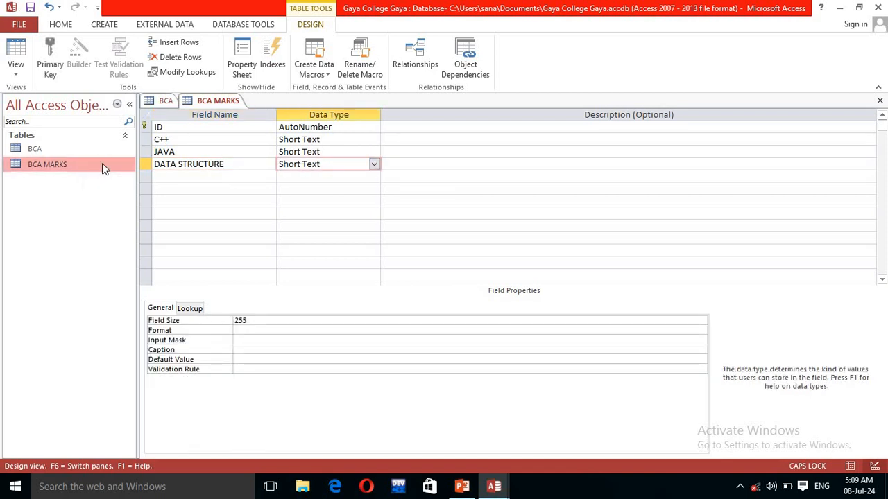
{"action": "double_click", "coordinate": [59, 166]}
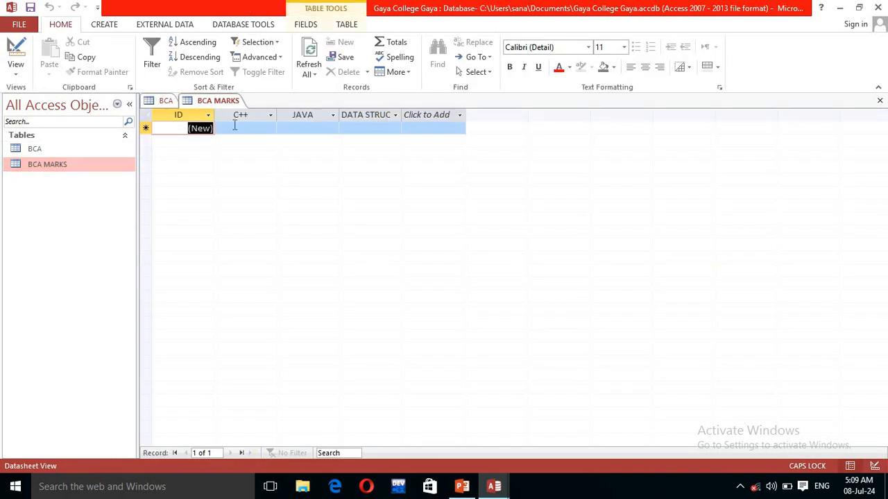
Step: Enter the first record's marks: 89, 87 and 85
{"action": "left_click", "coordinate": [235, 128]}
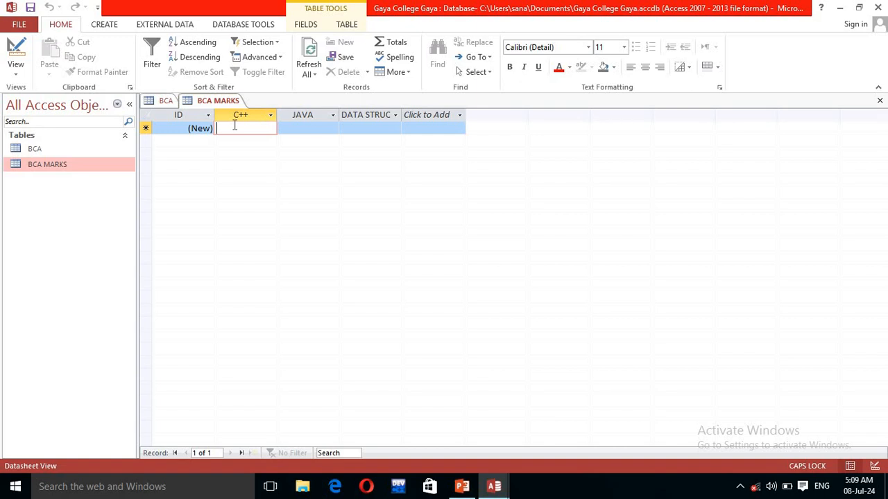
{"action": "type", "text": "89"}
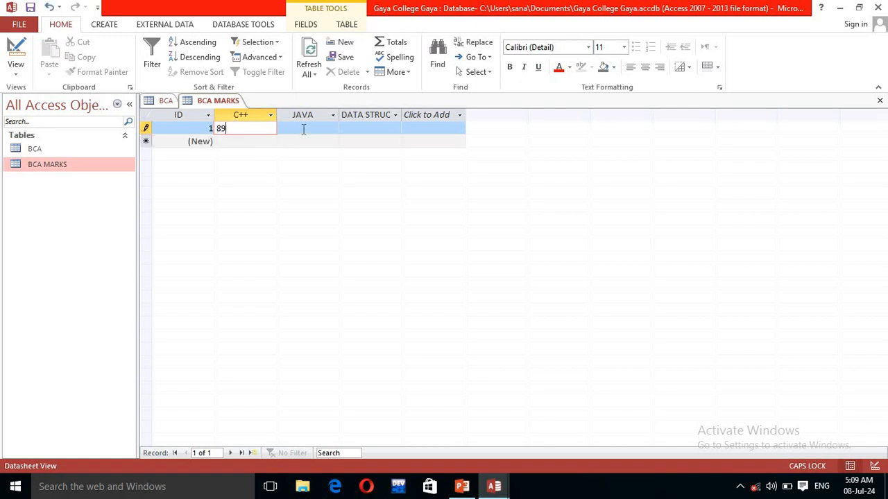
{"action": "left_click", "coordinate": [304, 129]}
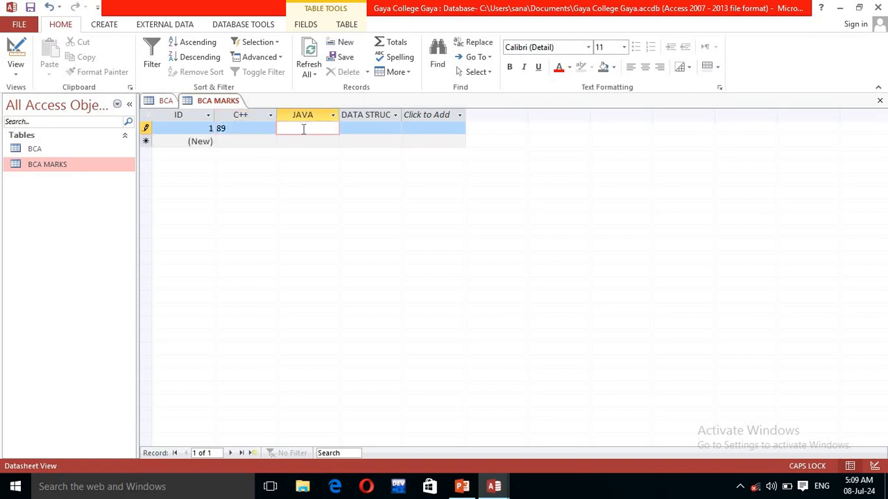
{"action": "left_click", "coordinate": [370, 130]}
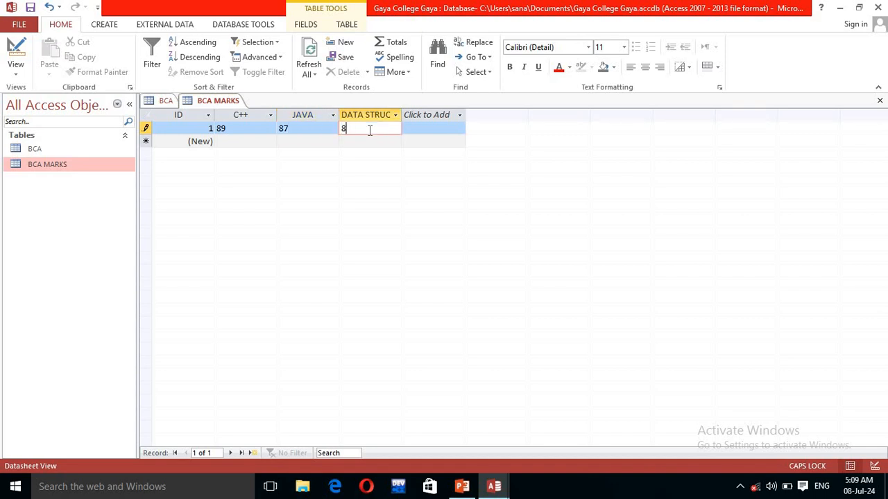
Step: Widen the DATA STRUCTURE column and enter the second record's marks 98, 76, 76
{"action": "left_click", "coordinate": [264, 142]}
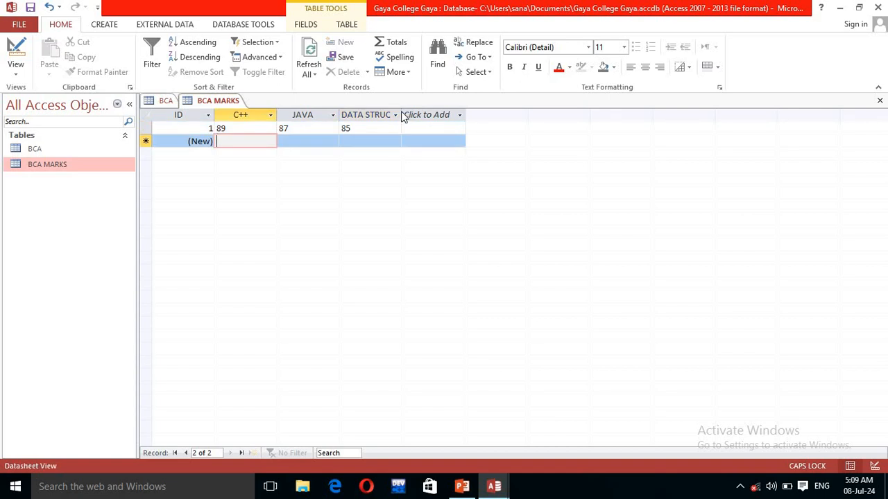
{"action": "left_click_drag", "start_coordinate": [402, 112], "coordinate": [414, 115]}
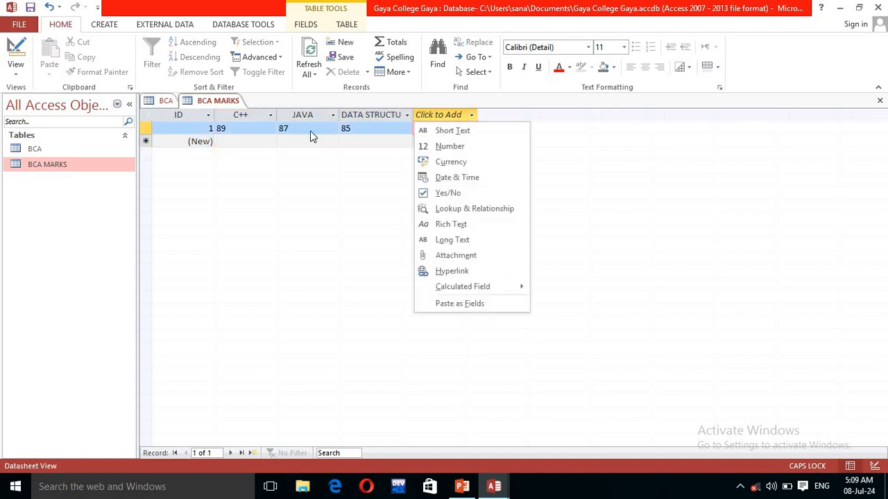
{"action": "key", "text": "Escape"}
{"action": "left_click", "coordinate": [245, 142]}
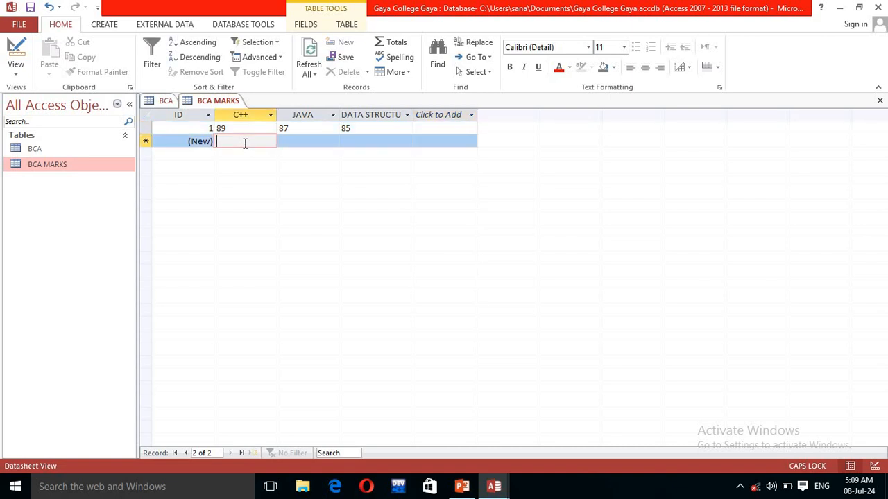
{"action": "type", "text": "98"}
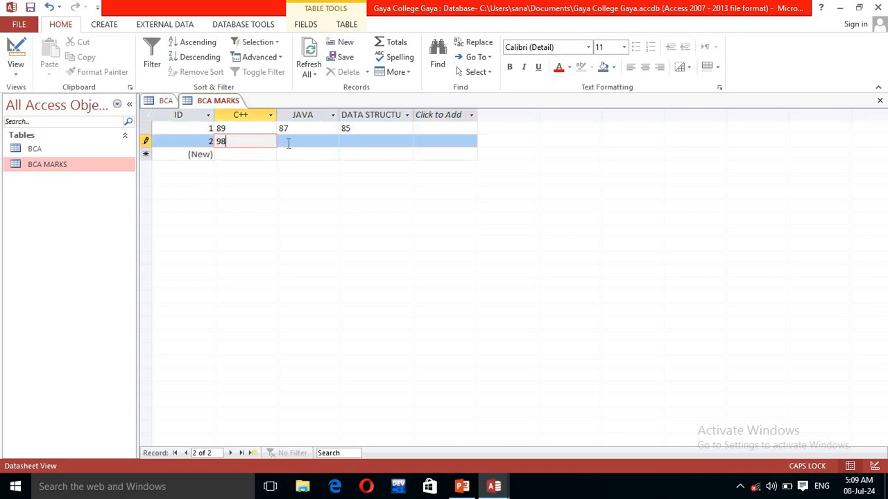
{"action": "left_click", "coordinate": [287, 144]}
{"action": "type", "text": "76"}
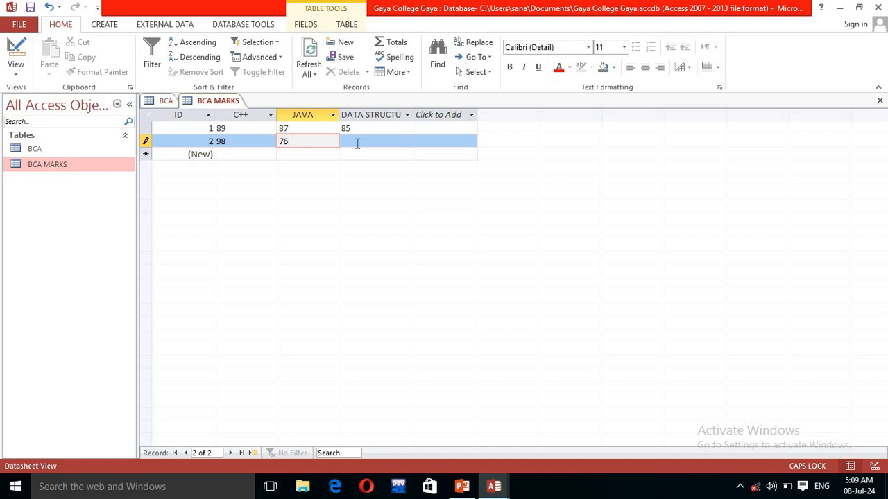
{"action": "left_click", "coordinate": [358, 143]}
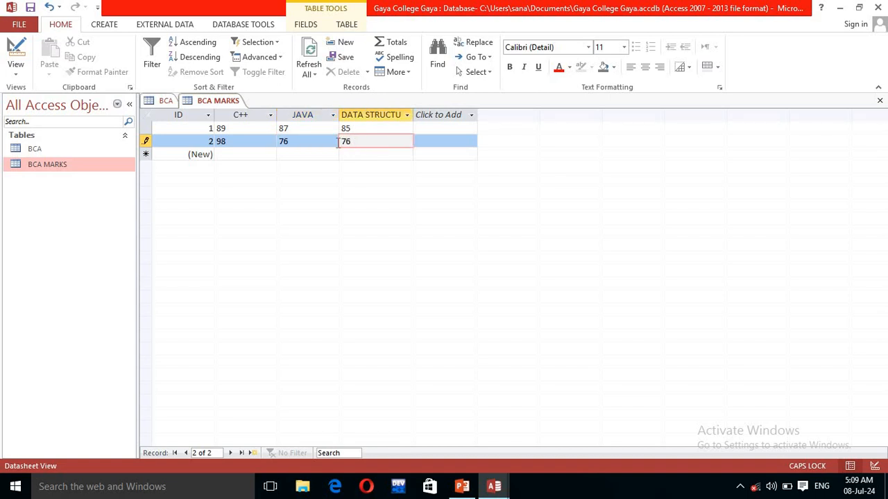
{"action": "left_click", "coordinate": [100, 150]}
Step: Click navigation pane objects, then return to the first record's C++ and JAVA marks
{"action": "left_click", "coordinate": [97, 166]}
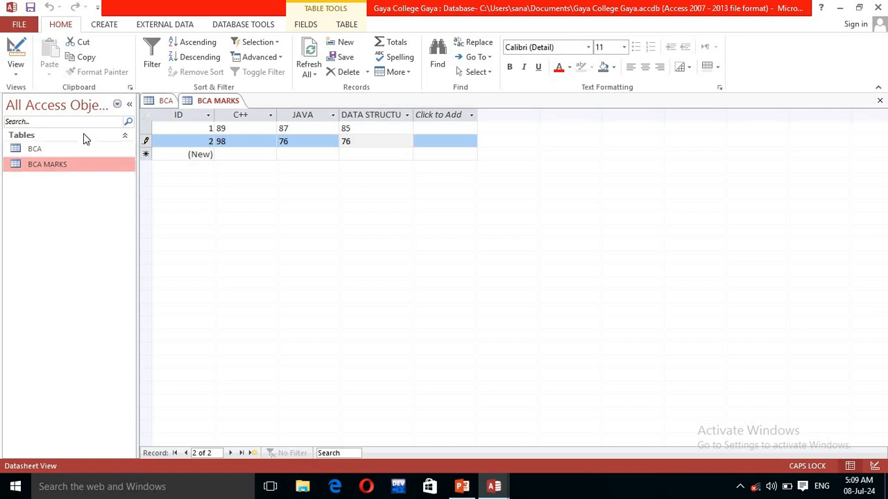
{"action": "left_click", "coordinate": [100, 149]}
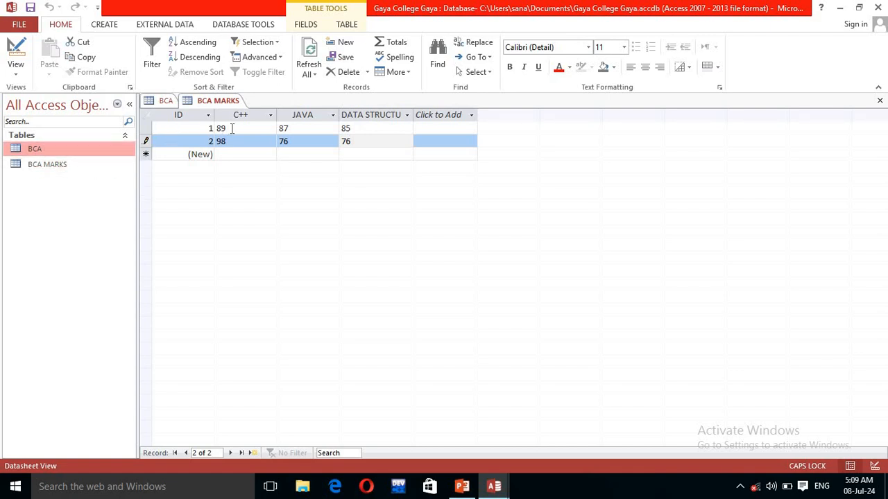
{"action": "left_click", "coordinate": [232, 128]}
{"action": "left_click", "coordinate": [305, 129]}
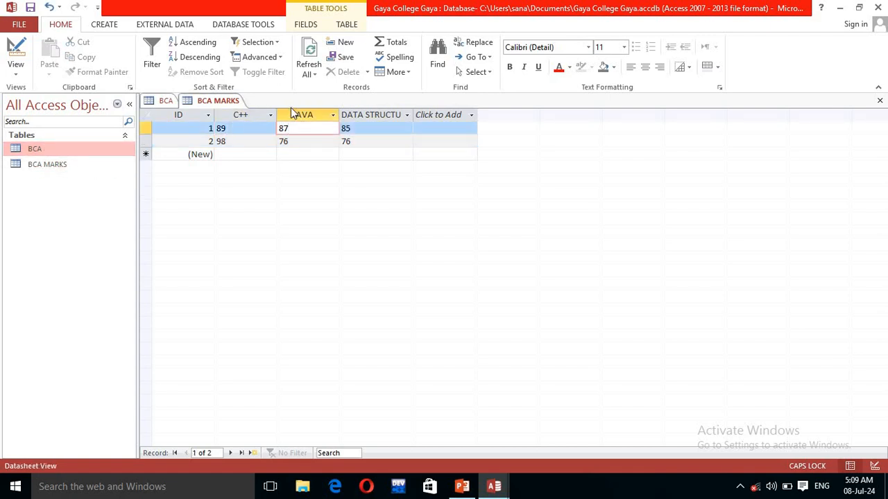
Step: Sort the BCA MARKS records by the JAVA column in descending order
{"action": "left_click", "coordinate": [293, 114]}
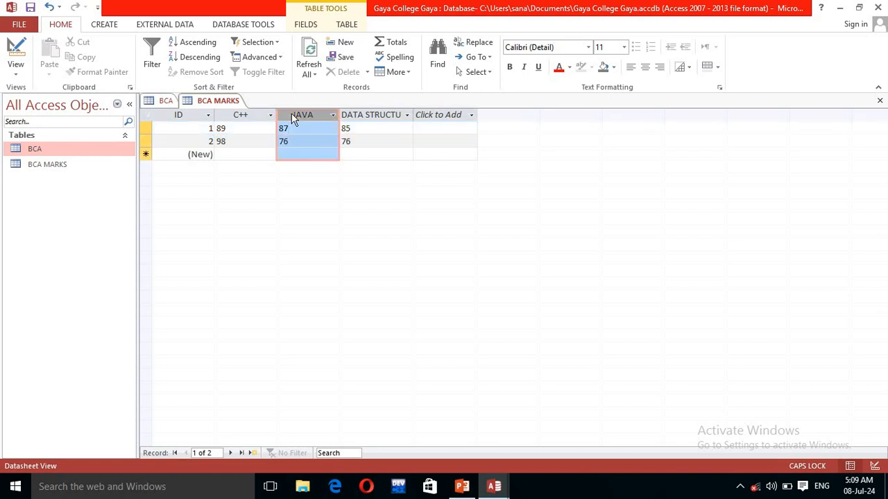
{"action": "left_click", "coordinate": [197, 43]}
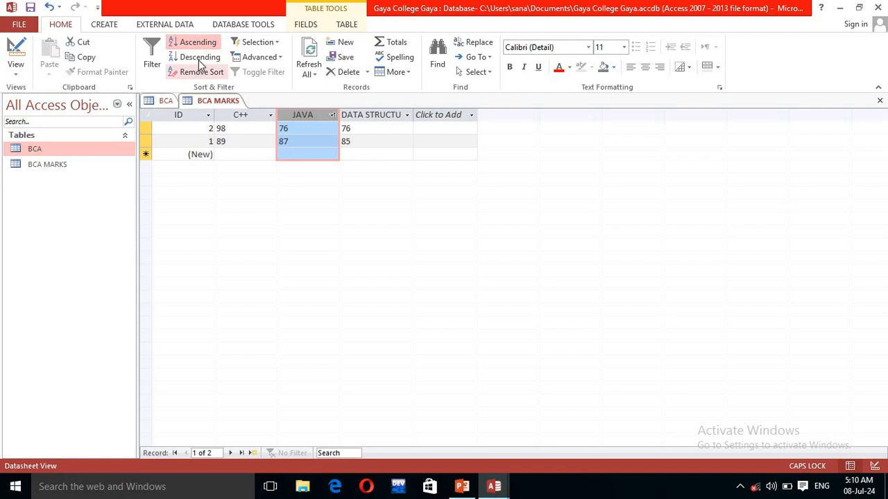
{"action": "left_click", "coordinate": [199, 58]}
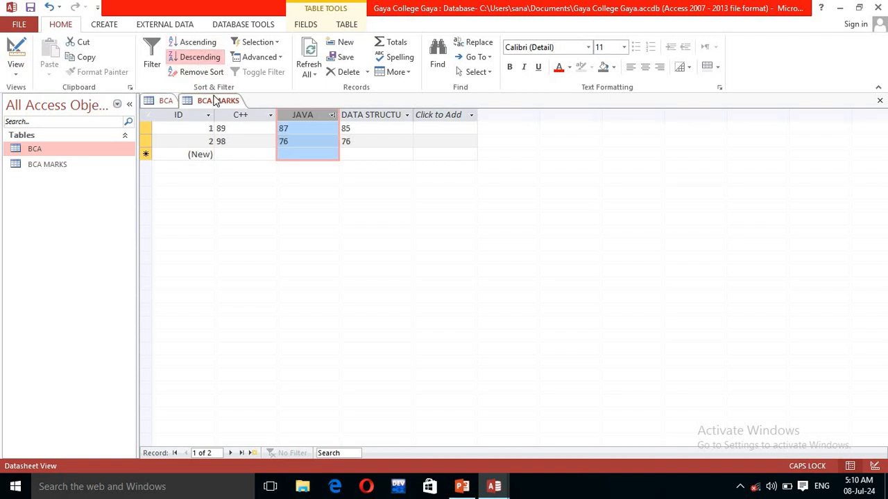
{"action": "left_click", "coordinate": [154, 69]}
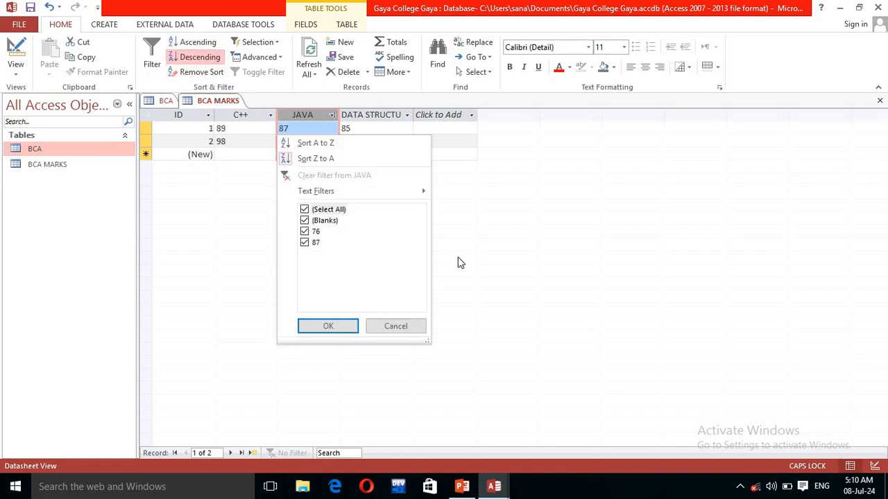
{"action": "left_click", "coordinate": [338, 327]}
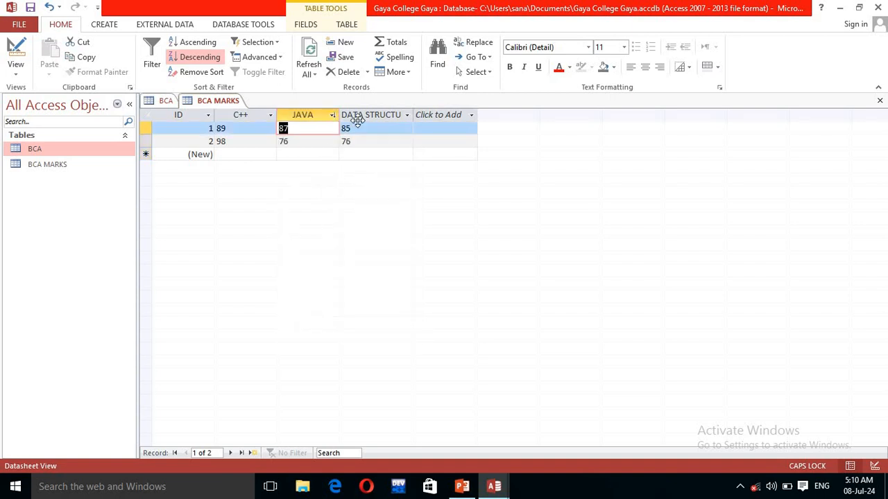
Step: Refresh all data and open the BCA student table
{"action": "left_click", "coordinate": [309, 59]}
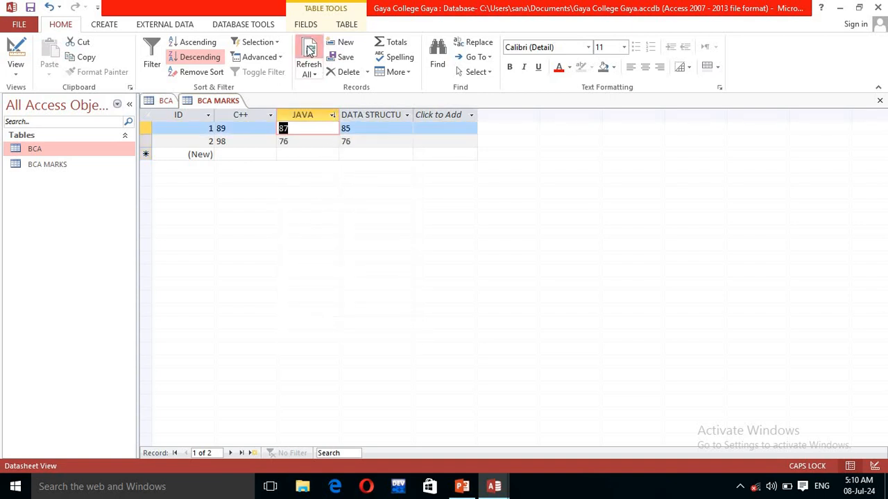
{"action": "left_click", "coordinate": [41, 164]}
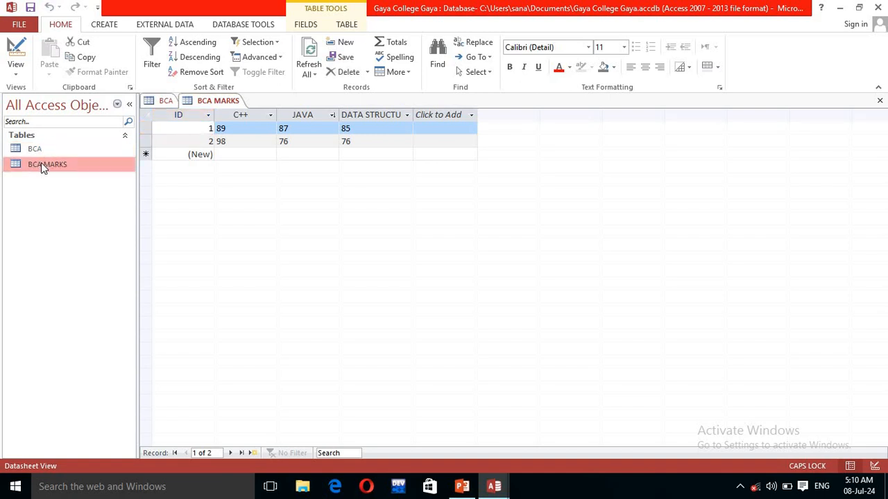
{"action": "double_click", "coordinate": [41, 149]}
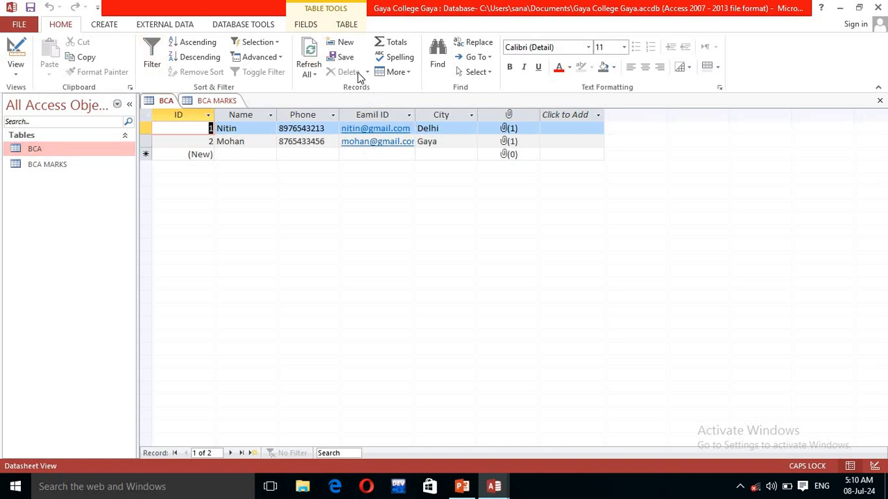
Step: Search the Name column with Find until no more matches are reported
{"action": "left_click", "coordinate": [247, 131]}
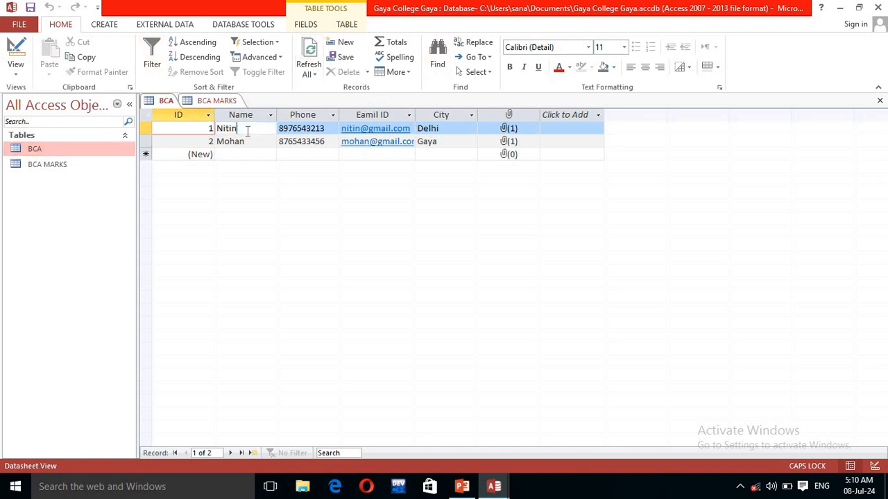
{"action": "left_click", "coordinate": [256, 119]}
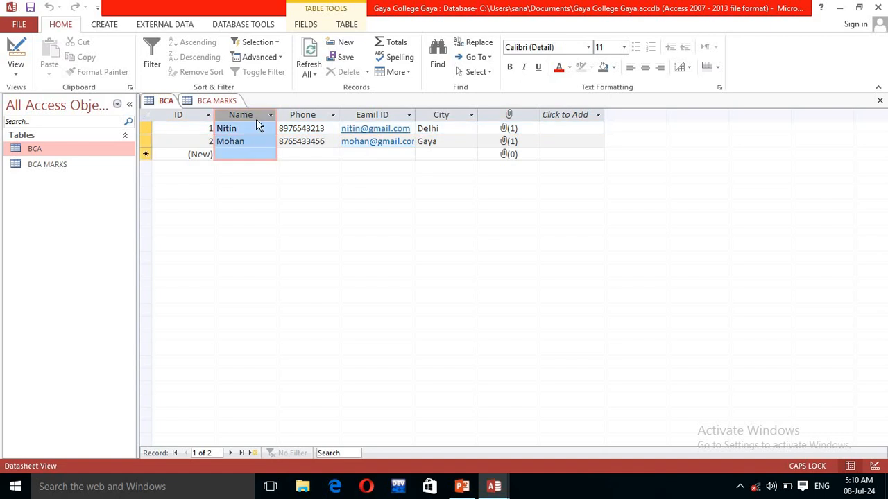
{"action": "left_click", "coordinate": [433, 68]}
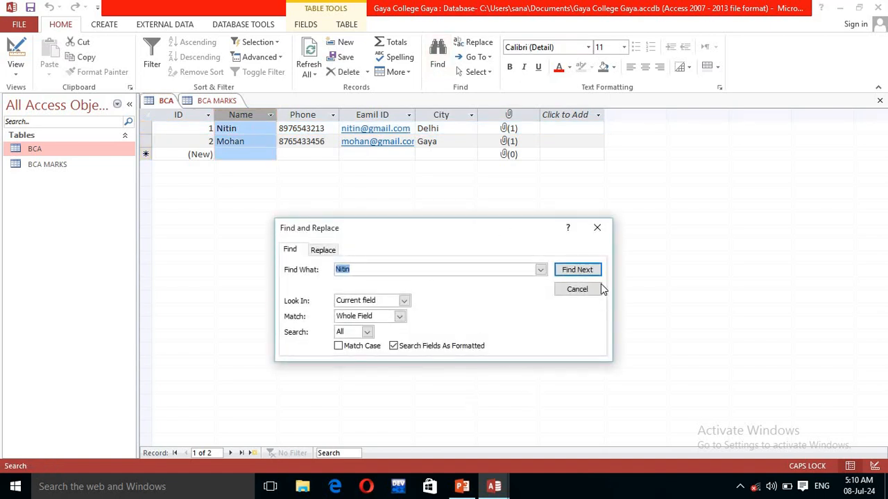
{"action": "left_click", "coordinate": [577, 269]}
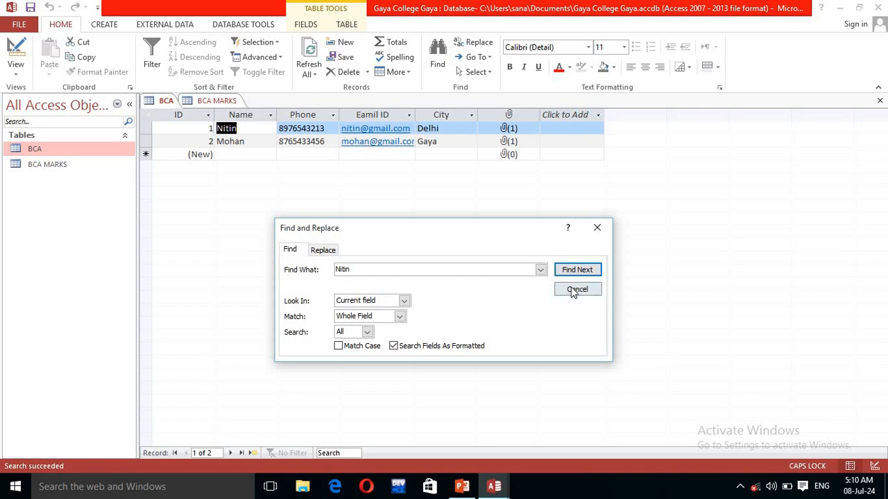
{"action": "left_click", "coordinate": [586, 273]}
{"action": "left_click", "coordinate": [444, 280]}
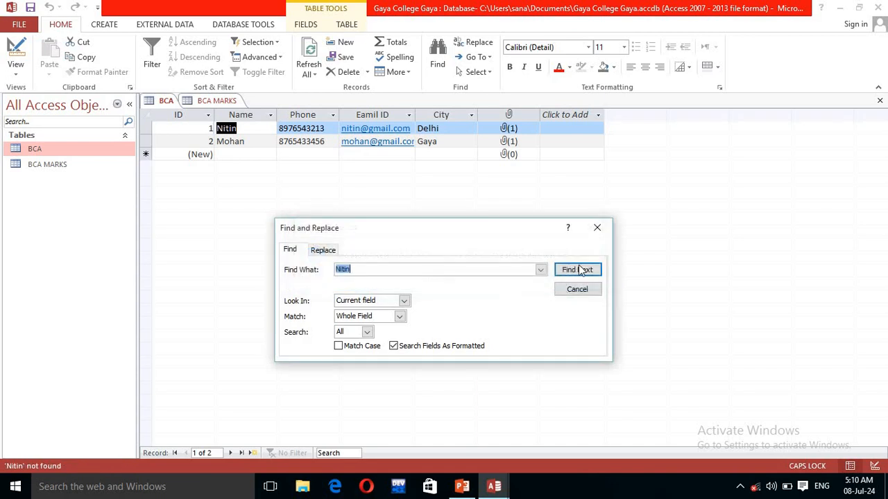
{"action": "left_click", "coordinate": [577, 290]}
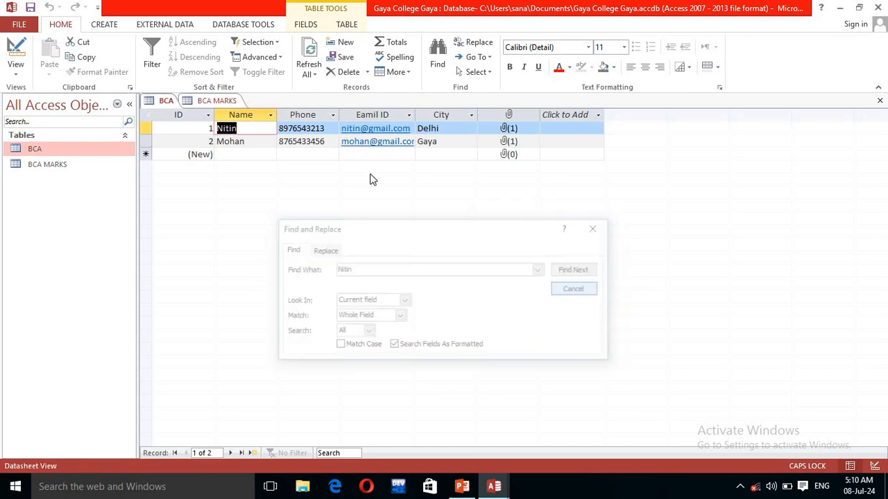
Step: Replace the first student's name in the Name column with a new name using Replace All
{"action": "left_click", "coordinate": [253, 116]}
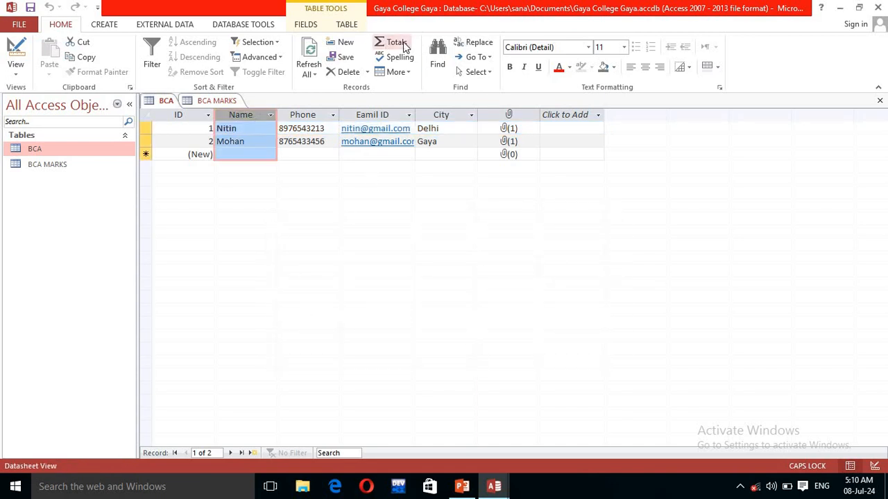
{"action": "left_click", "coordinate": [472, 44]}
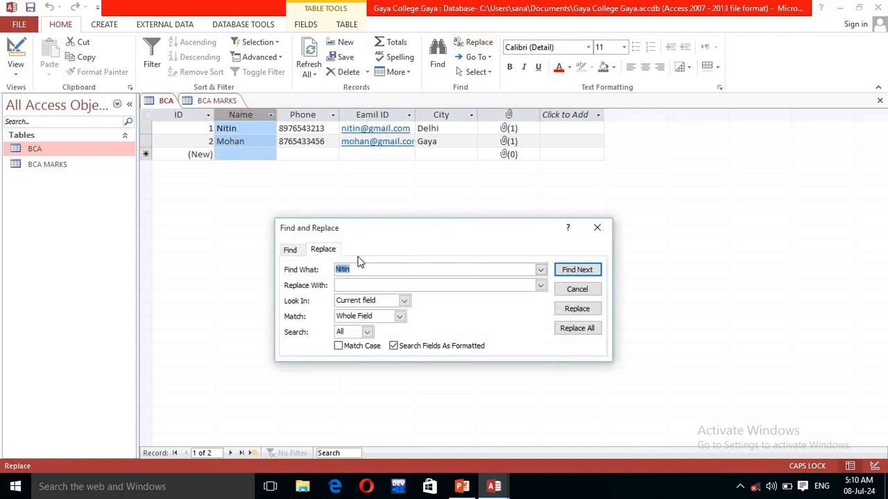
{"action": "left_click", "coordinate": [341, 286]}
{"action": "key", "text": "Caps_Lock"}
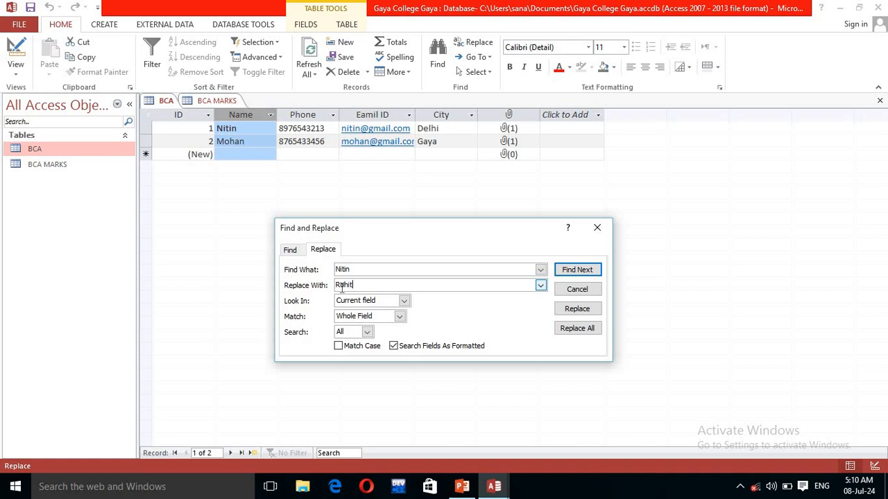
{"action": "left_click", "coordinate": [580, 310]}
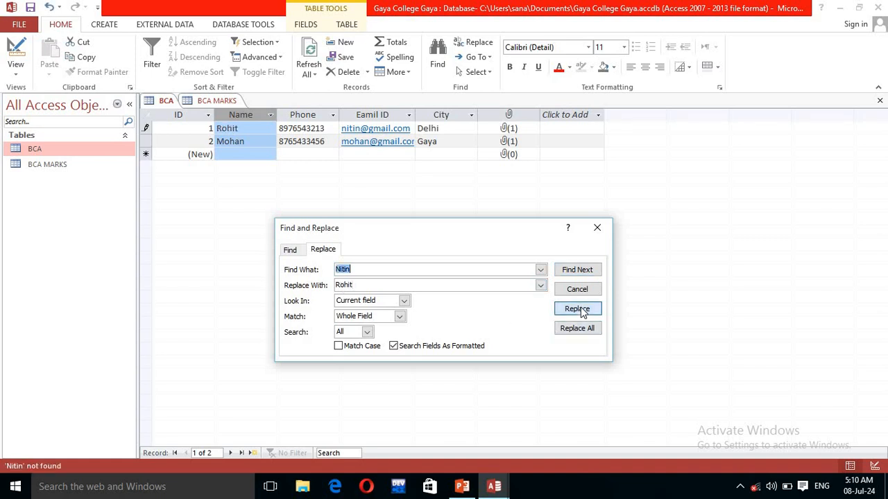
{"action": "left_click", "coordinate": [585, 311]}
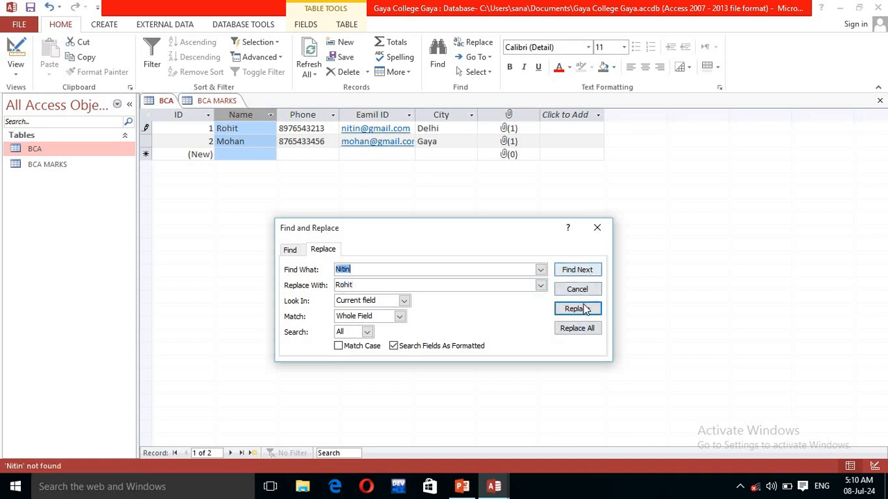
{"action": "left_click", "coordinate": [579, 329]}
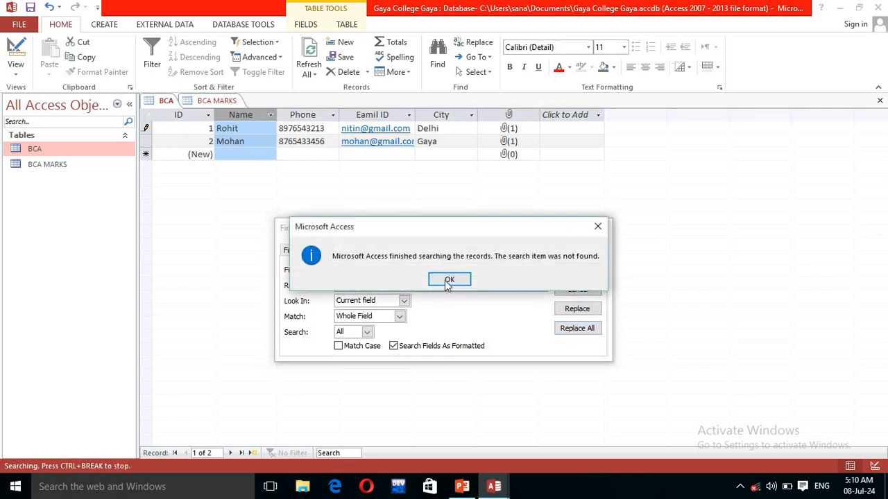
{"action": "left_click", "coordinate": [448, 280]}
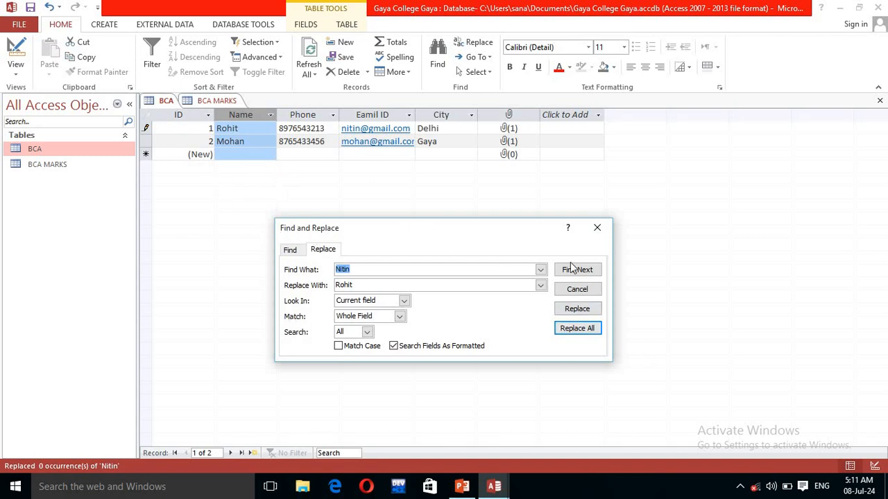
{"action": "left_click", "coordinate": [585, 289]}
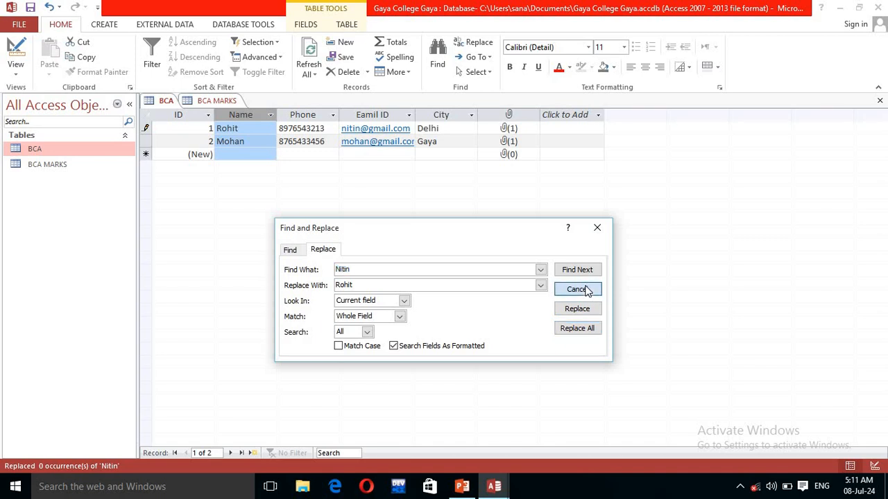
Step: Create a form from the BCA table
{"action": "left_click", "coordinate": [237, 129]}
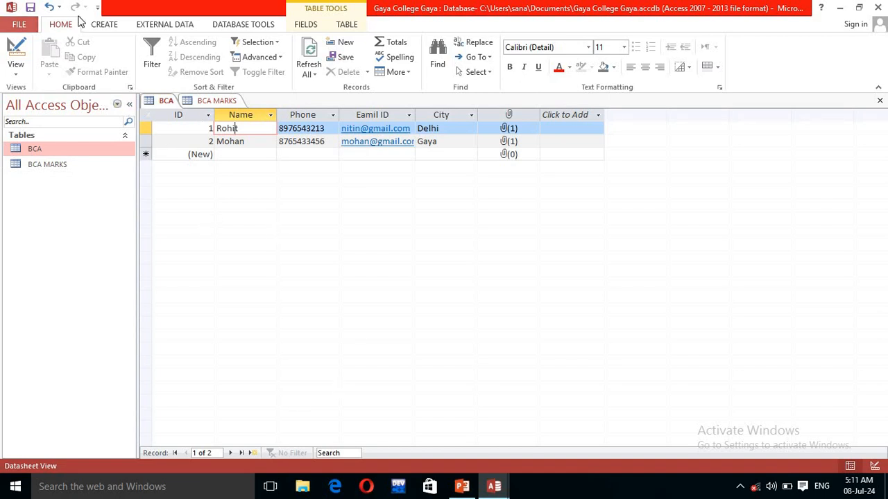
{"action": "left_click", "coordinate": [103, 26]}
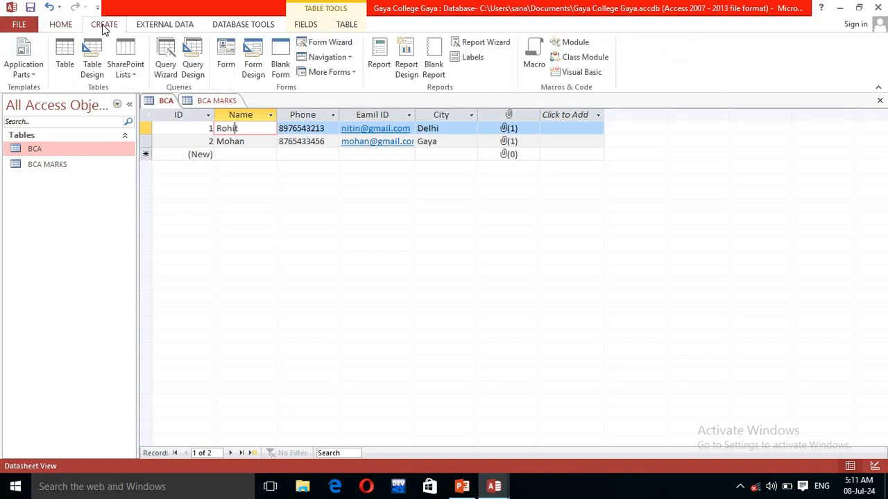
{"action": "left_click", "coordinate": [226, 56]}
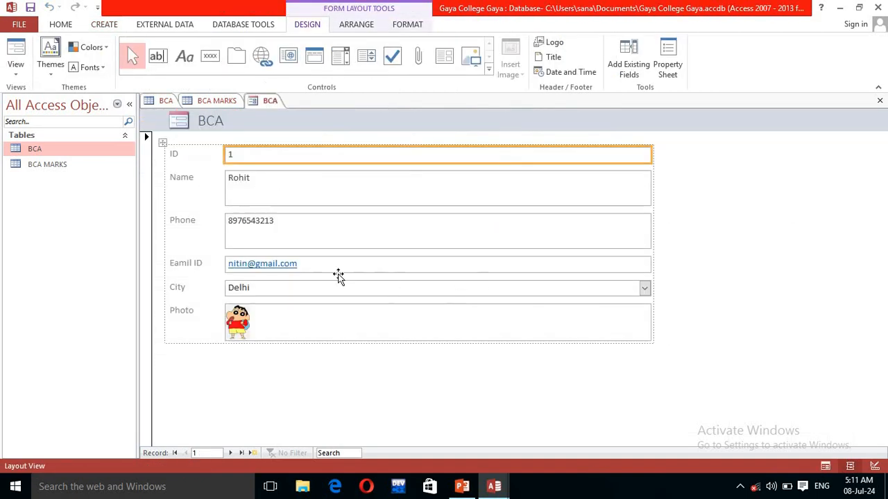
Step: Move the BCA form to a new blank record and open the form tab's view options
{"action": "left_click", "coordinate": [231, 453]}
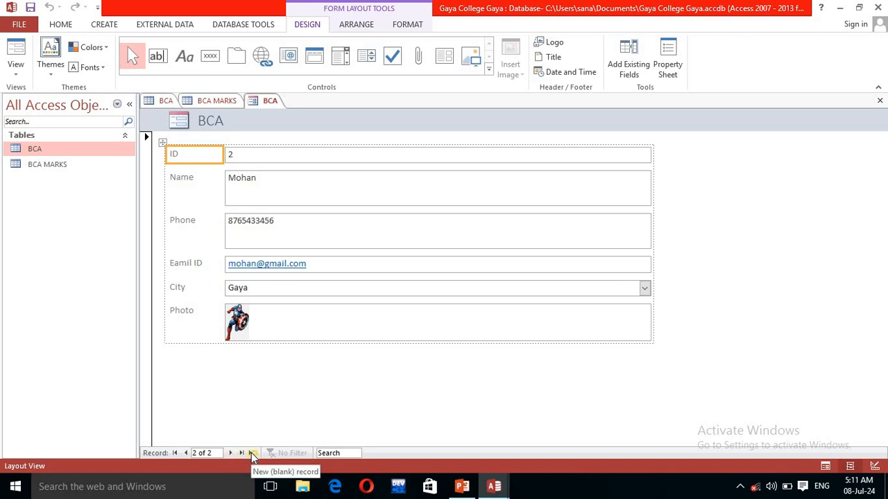
{"action": "left_click", "coordinate": [252, 454]}
{"action": "left_click", "coordinate": [243, 184]}
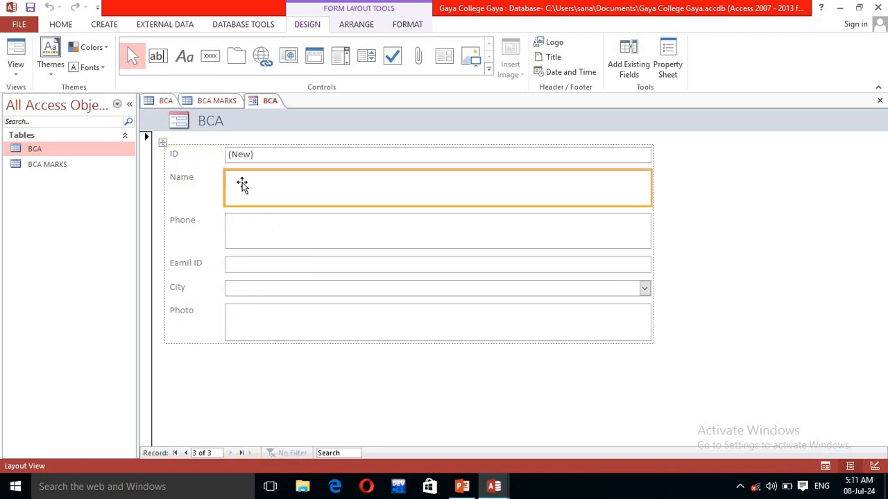
{"action": "left_click", "coordinate": [243, 153]}
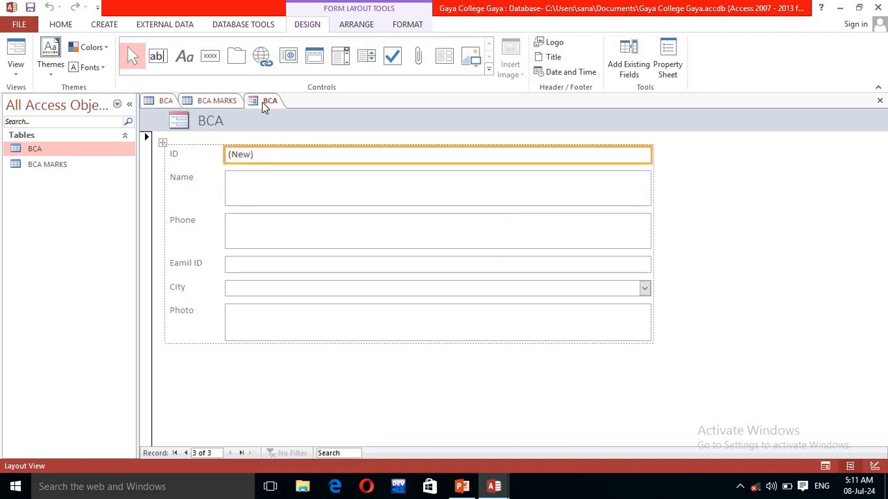
{"action": "left_click", "coordinate": [264, 104]}
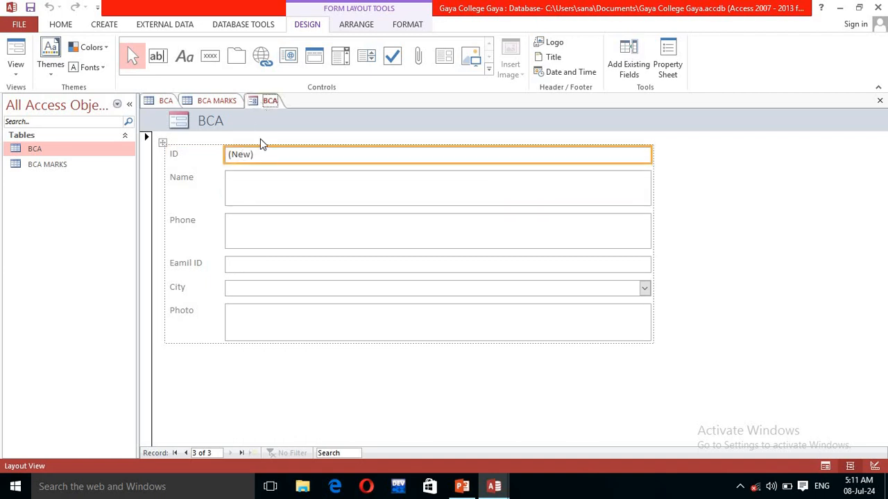
{"action": "right_click", "coordinate": [256, 104]}
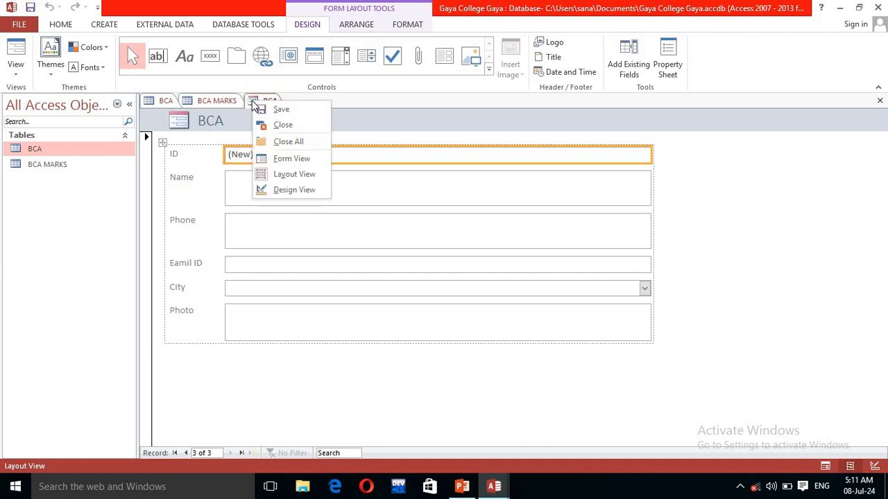
Step: Switch to Form View and enter the new student's name, phone number and e-mail address
{"action": "left_click", "coordinate": [274, 160]}
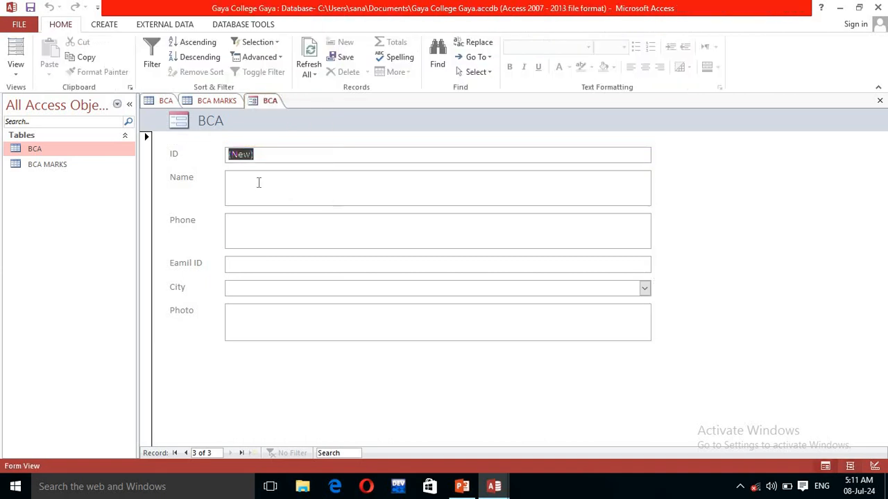
{"action": "left_click", "coordinate": [258, 184]}
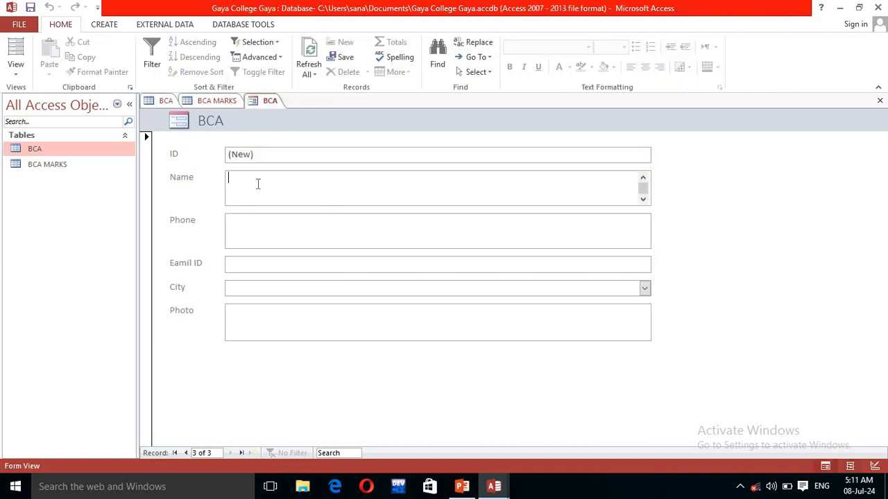
{"action": "type", "text": "Niti"}
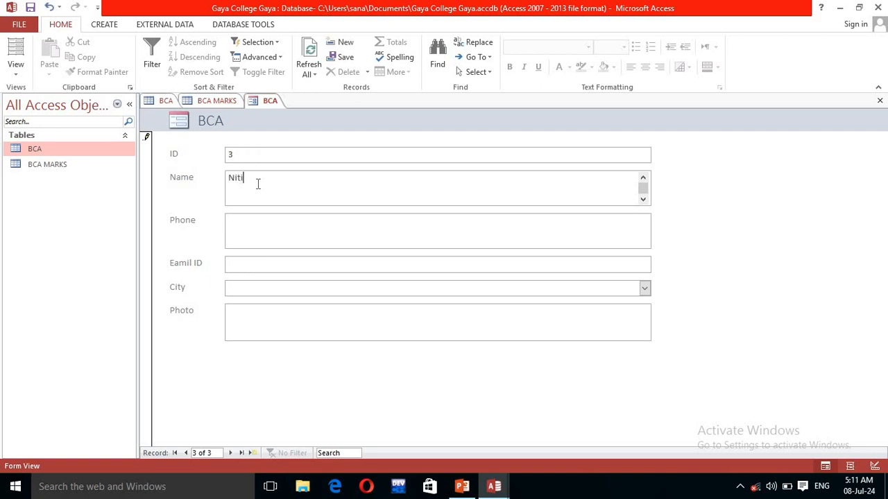
{"action": "type", "text": "n"}
{"action": "left_click", "coordinate": [243, 223]}
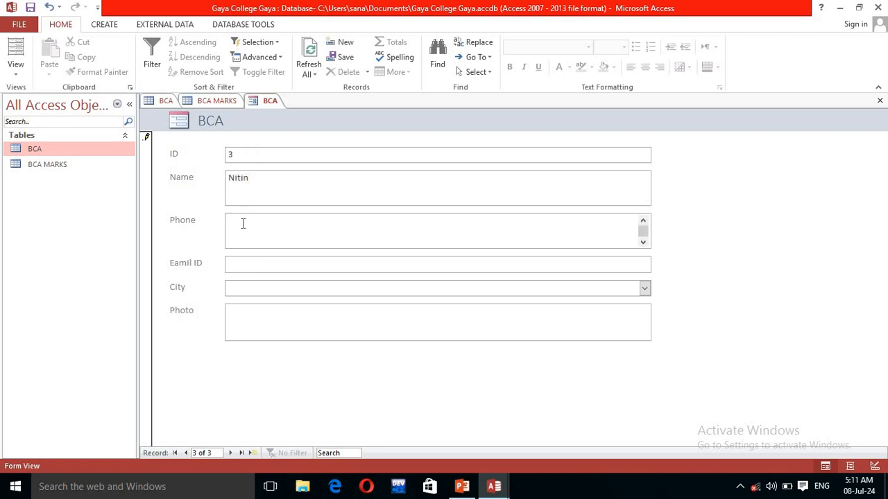
{"action": "left_click", "coordinate": [249, 269]}
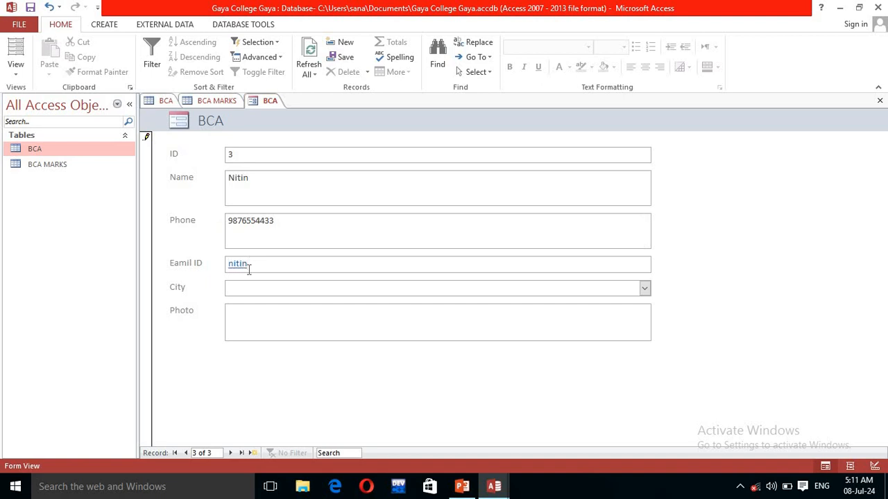
Step: Set the new student's City to Delhi
{"action": "left_click", "coordinate": [254, 293]}
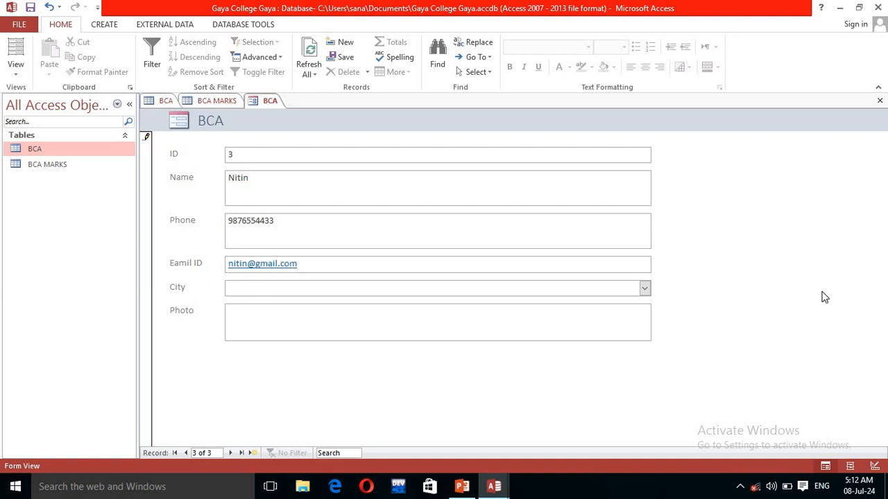
{"action": "left_click", "coordinate": [644, 288]}
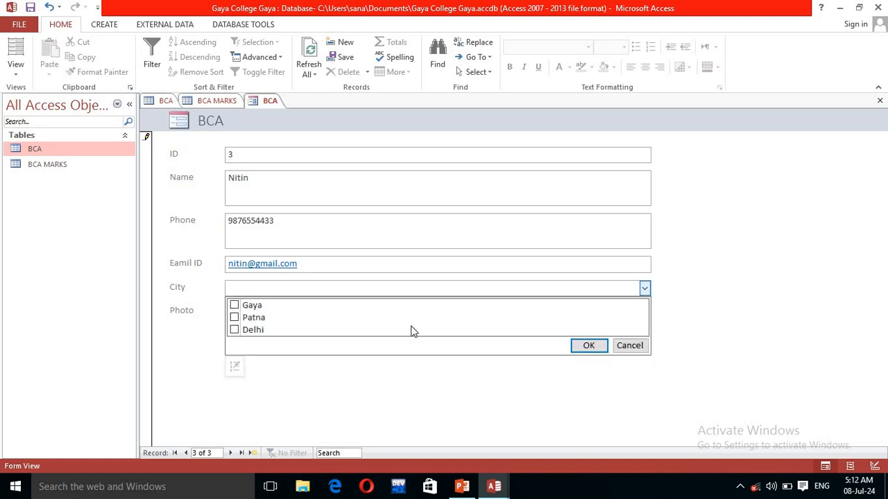
{"action": "left_click", "coordinate": [233, 330]}
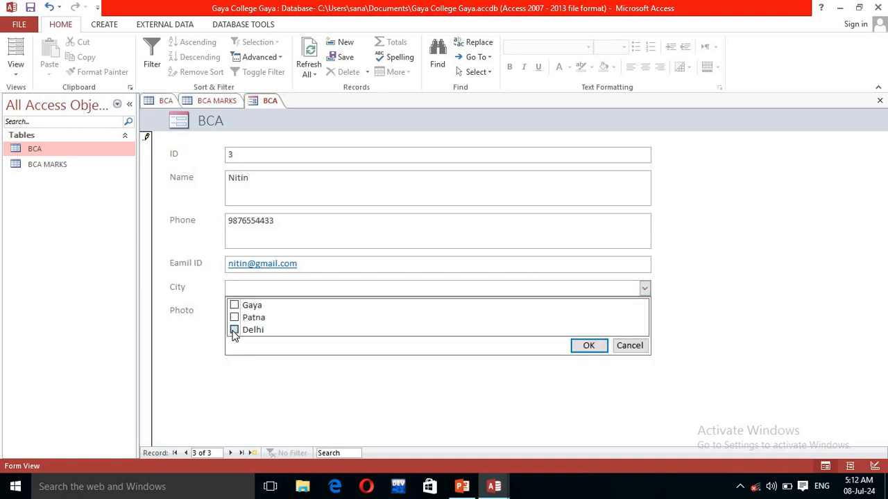
{"action": "left_click", "coordinate": [590, 346]}
Step: Attach images (2).ico as the student's Photo and move to a new record
{"action": "left_click", "coordinate": [265, 315]}
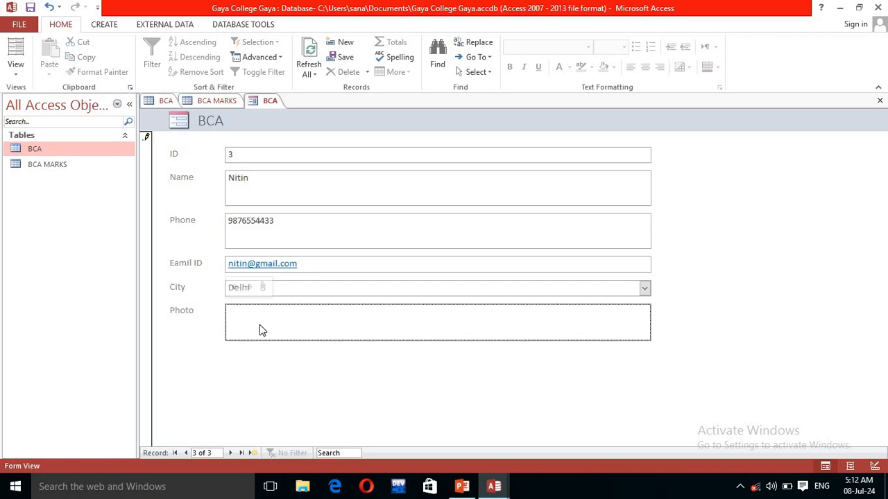
{"action": "left_click", "coordinate": [265, 286]}
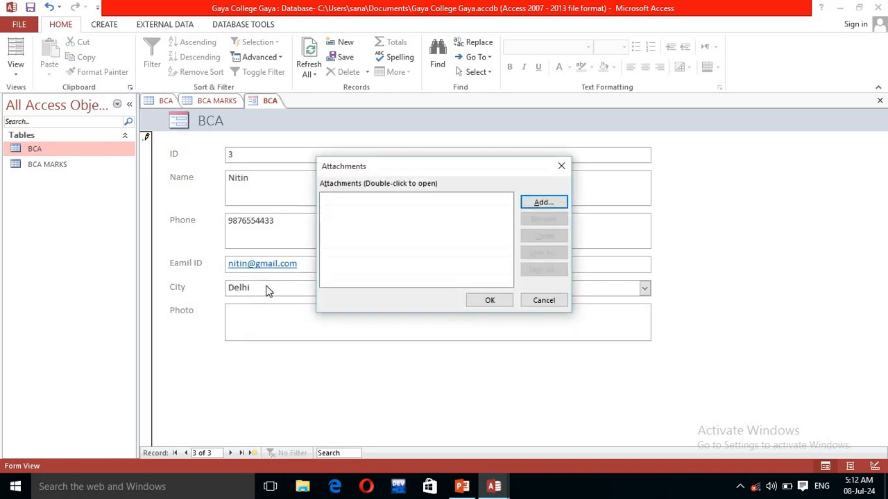
{"action": "left_click", "coordinate": [541, 203]}
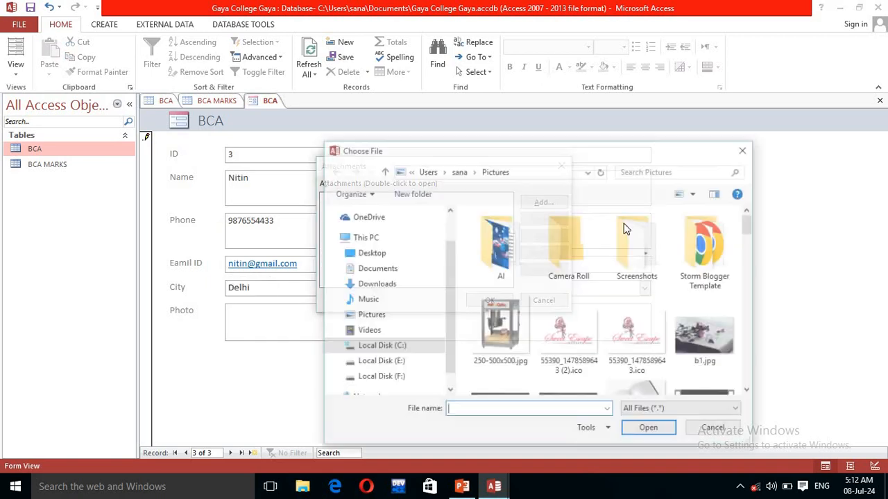
{"action": "left_click_drag", "start_coordinate": [749, 228], "coordinate": [744, 271]}
{"action": "left_click", "coordinate": [509, 368]}
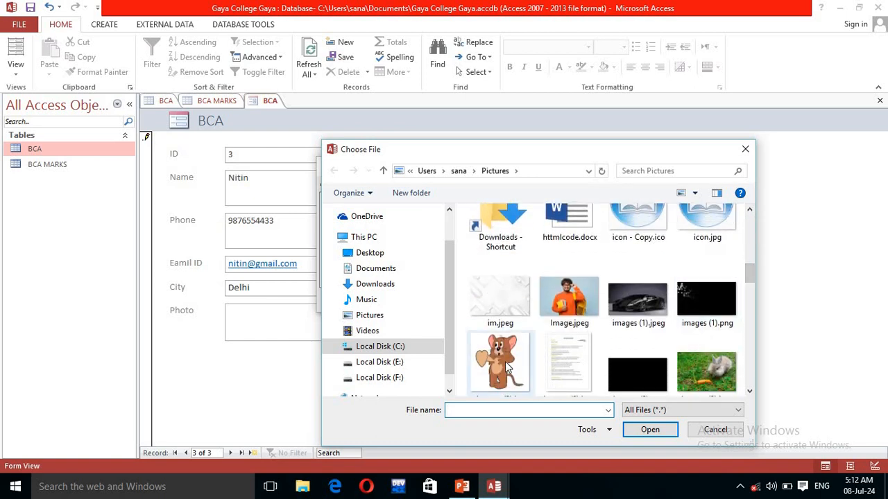
{"action": "left_click", "coordinate": [649, 429]}
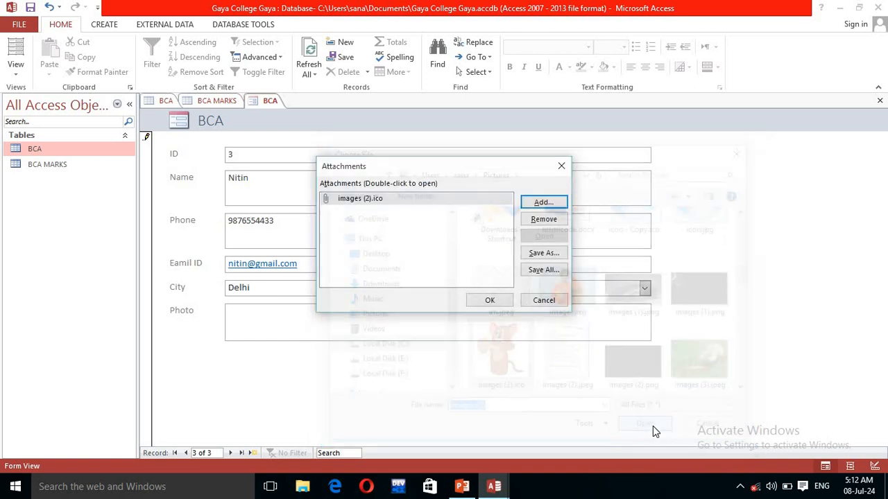
{"action": "left_click", "coordinate": [486, 305]}
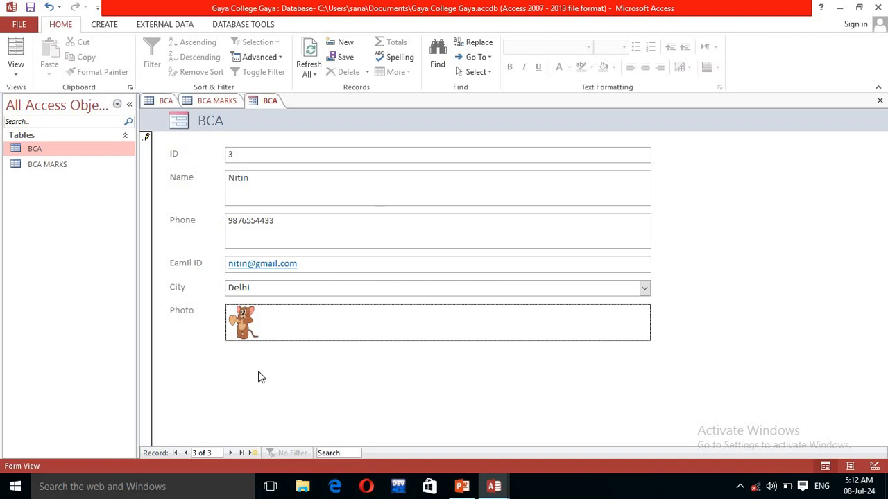
{"action": "left_click", "coordinate": [251, 453]}
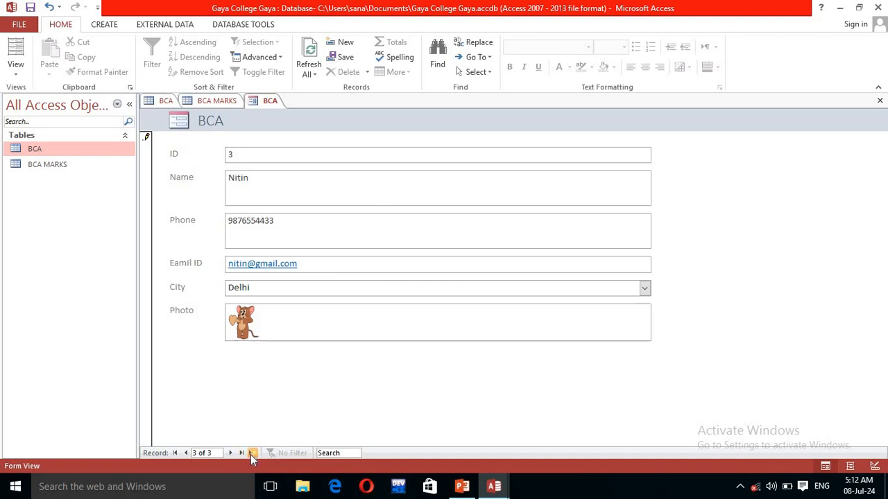
Step: Step through the form's records from first to last, then to a new record
{"action": "left_click", "coordinate": [175, 453]}
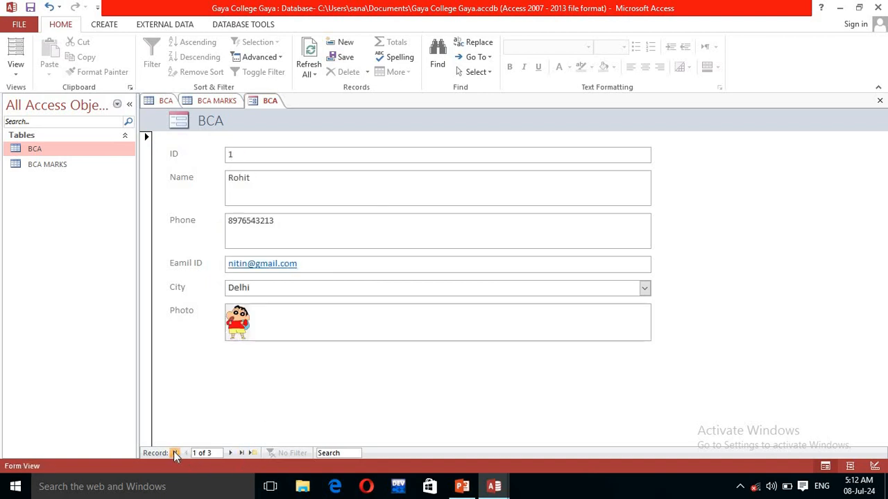
{"action": "left_click", "coordinate": [243, 453]}
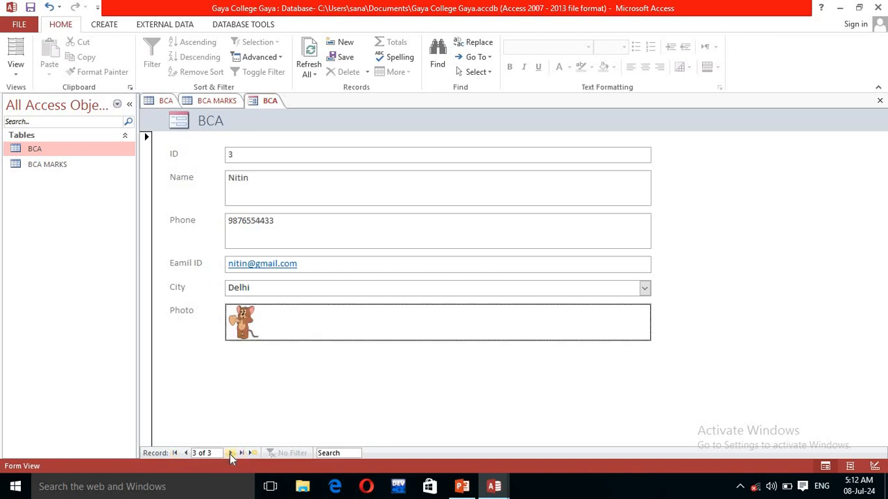
{"action": "left_click", "coordinate": [230, 453]}
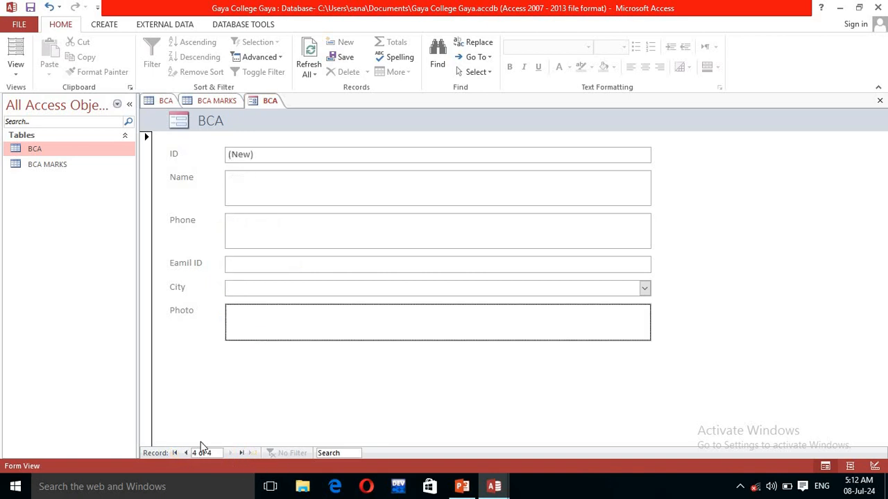
Step: Open the BCA table datasheet and Refresh All to show the third student
{"action": "double_click", "coordinate": [53, 149]}
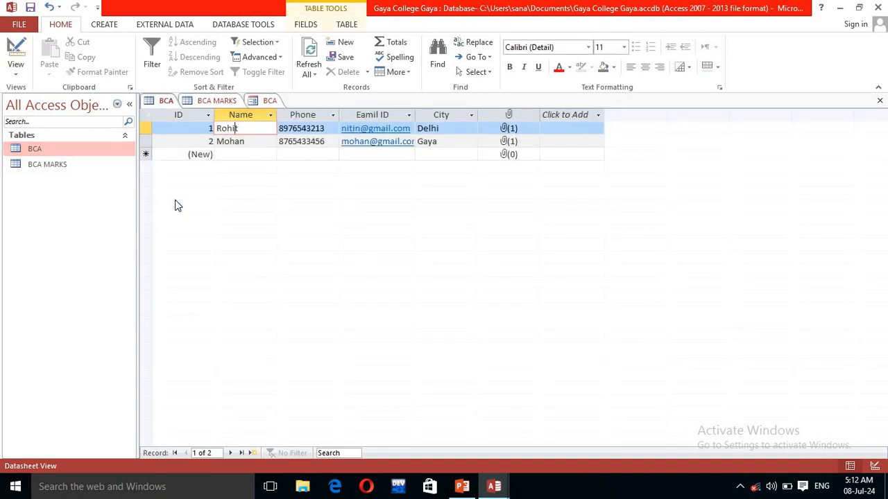
{"action": "left_click", "coordinate": [309, 73]}
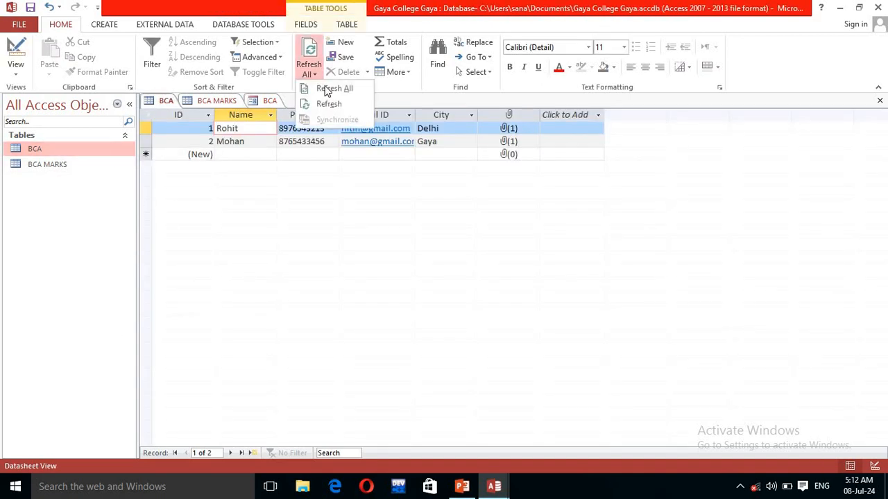
{"action": "left_click", "coordinate": [323, 90]}
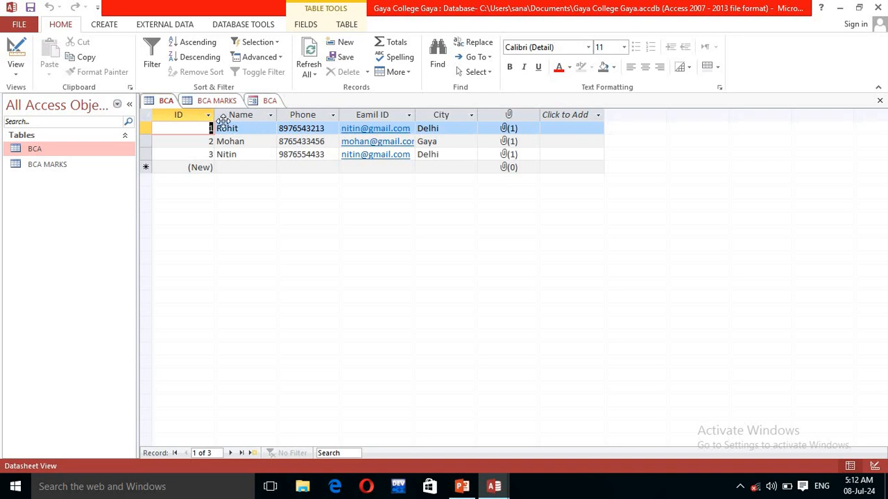
{"action": "left_click", "coordinate": [107, 26]}
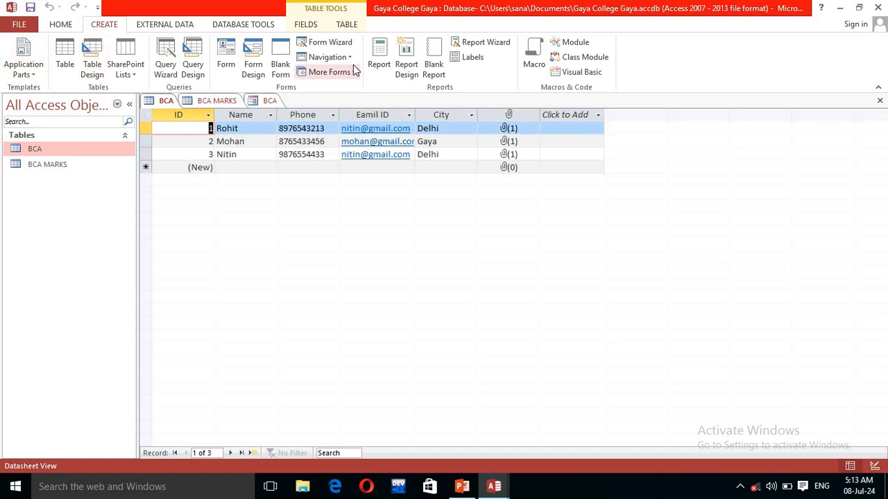
Step: Create a BCA report from the table and view it in Print Preview
{"action": "left_click", "coordinate": [380, 65]}
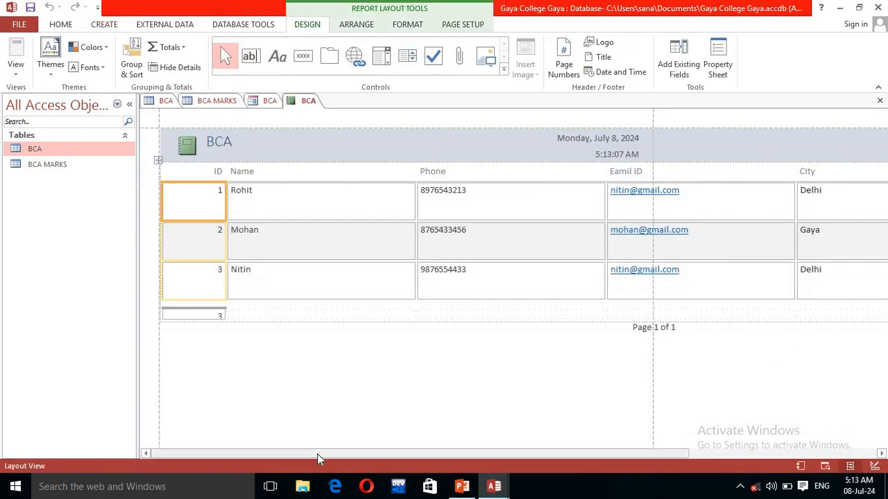
{"action": "left_click_drag", "start_coordinate": [347, 455], "coordinate": [442, 458]}
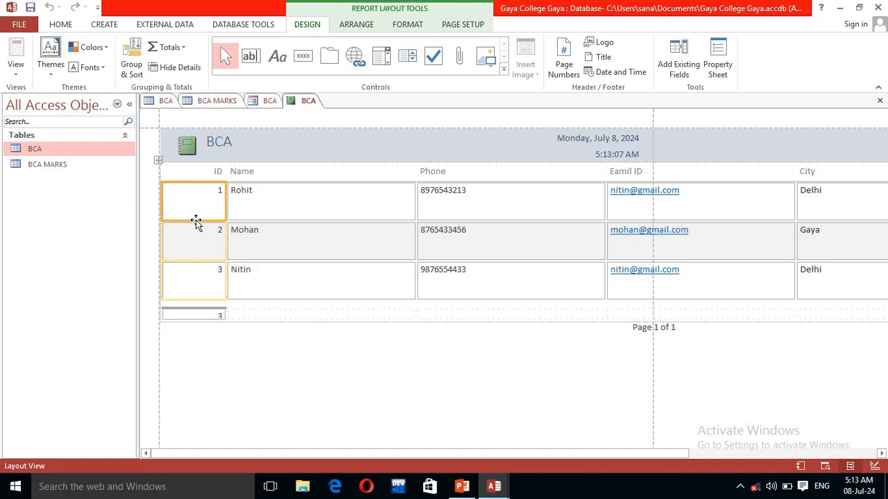
{"action": "right_click", "coordinate": [302, 104]}
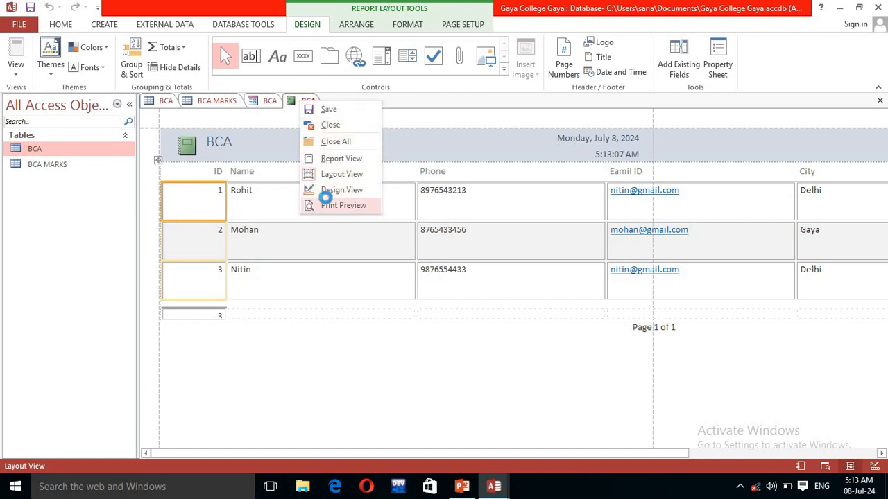
{"action": "left_click", "coordinate": [331, 205]}
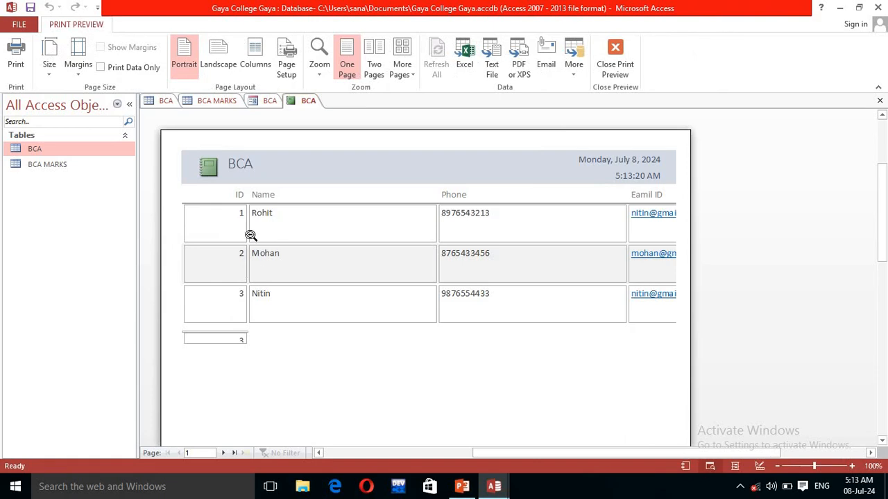
Step: Switch the BCA report to Design View, then return to the BCA table tab
{"action": "right_click", "coordinate": [297, 102]}
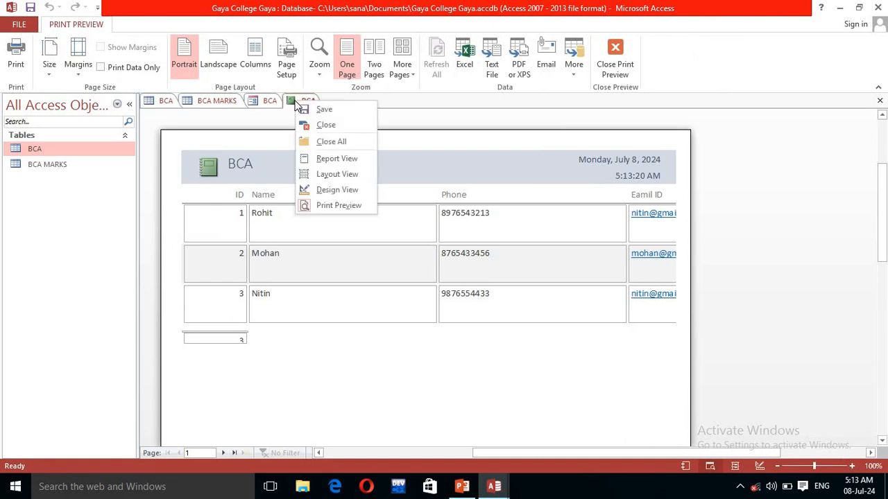
{"action": "left_click", "coordinate": [323, 190]}
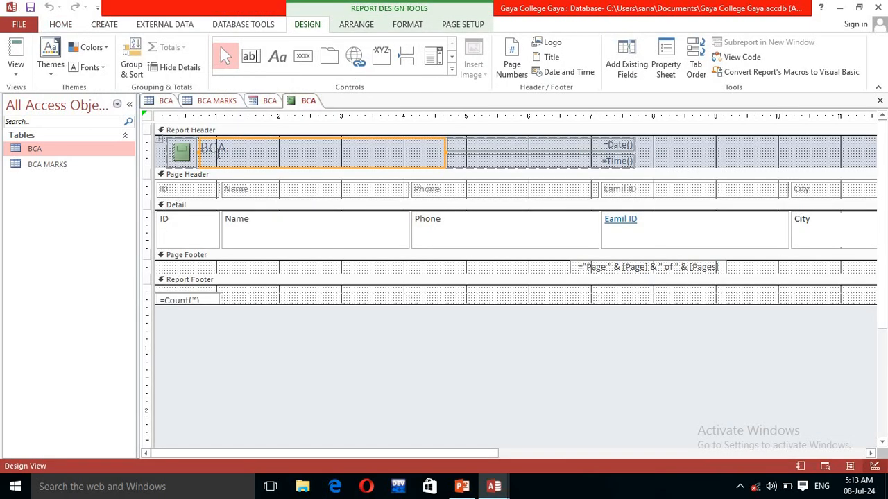
{"action": "left_click", "coordinate": [448, 146], "text": "shift"}
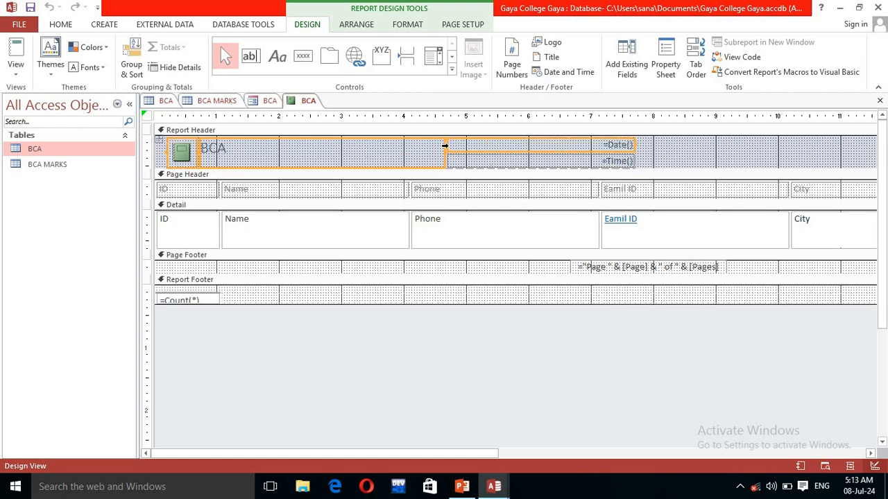
{"action": "left_click", "coordinate": [215, 101]}
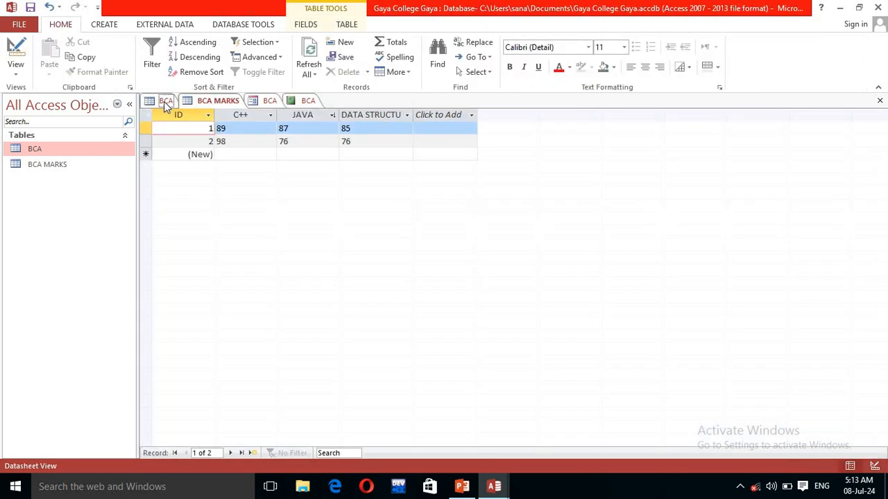
{"action": "left_click", "coordinate": [165, 101]}
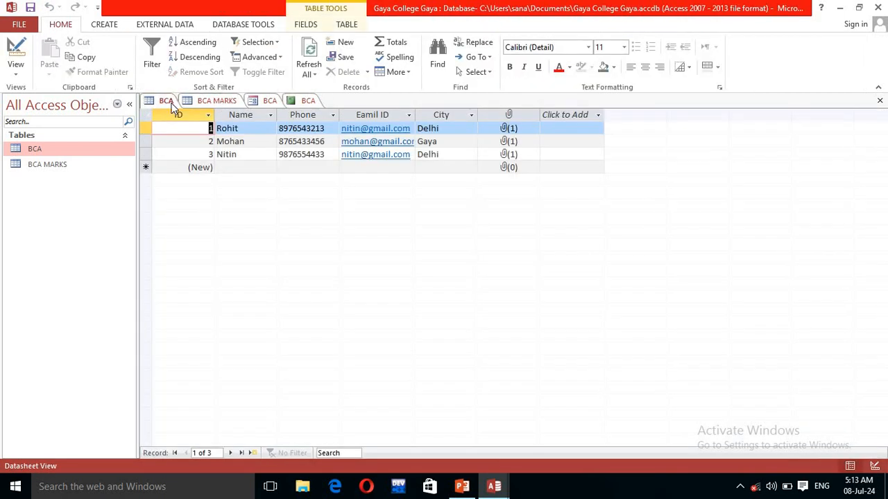
{"action": "left_click", "coordinate": [102, 25]}
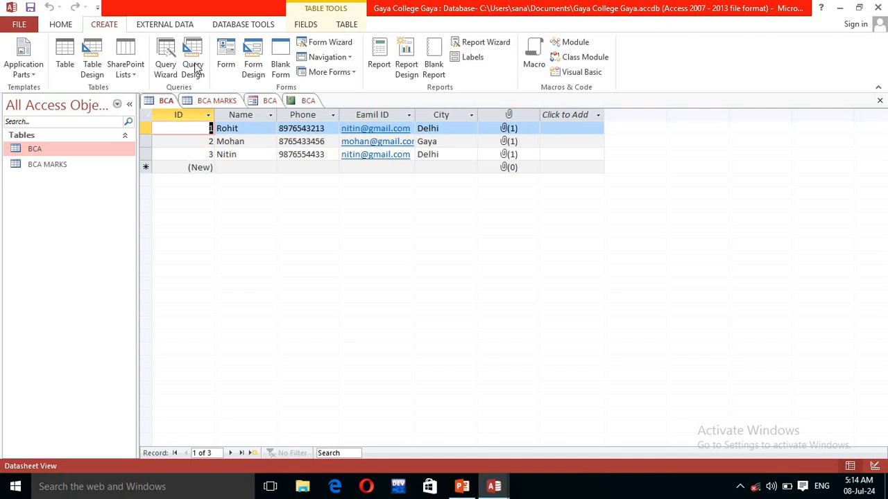
Step: Start the Simple Query Wizard on the BCA table and add ID, Name, Phone, Eamil ID and City
{"action": "left_click", "coordinate": [167, 61]}
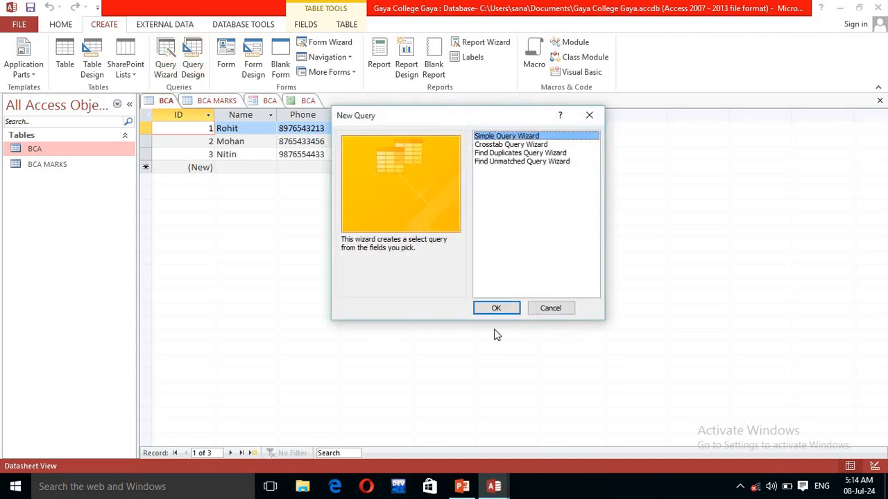
{"action": "left_click", "coordinate": [494, 309]}
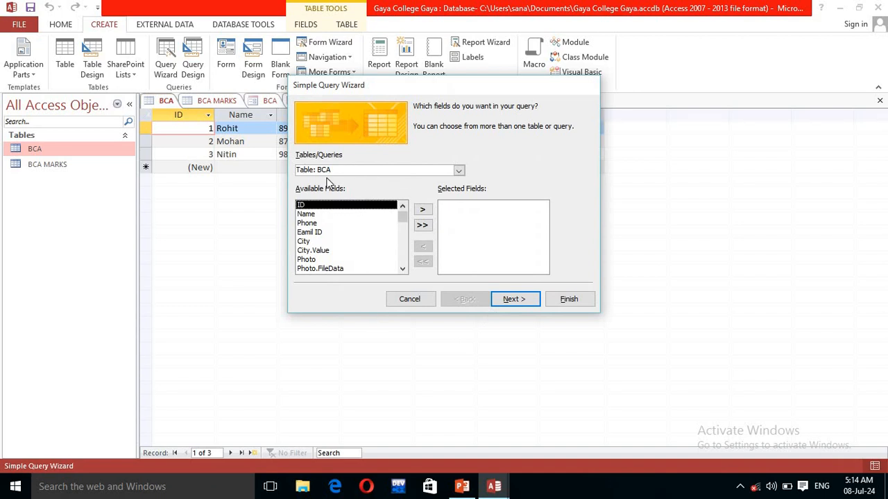
{"action": "left_click", "coordinate": [459, 170]}
{"action": "left_click", "coordinate": [459, 170]}
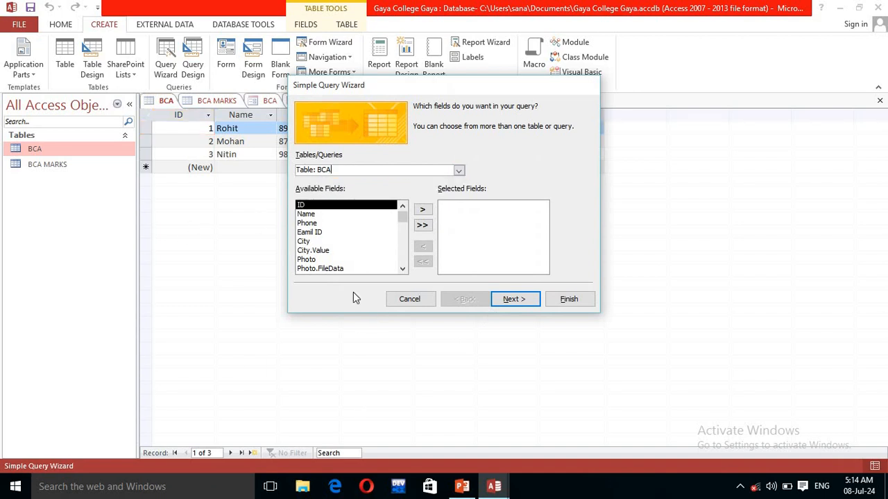
{"action": "left_click", "coordinate": [423, 210]}
{"action": "left_click", "coordinate": [424, 211]}
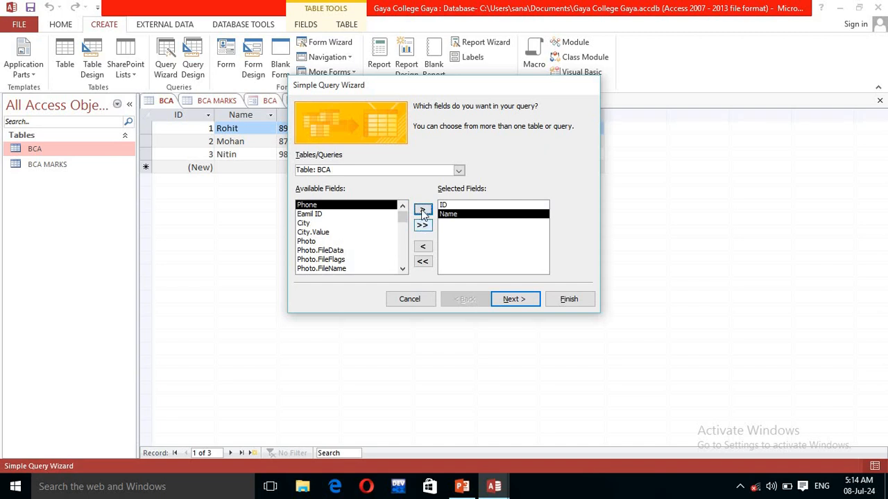
{"action": "left_click", "coordinate": [422, 211]}
{"action": "left_click", "coordinate": [422, 211]}
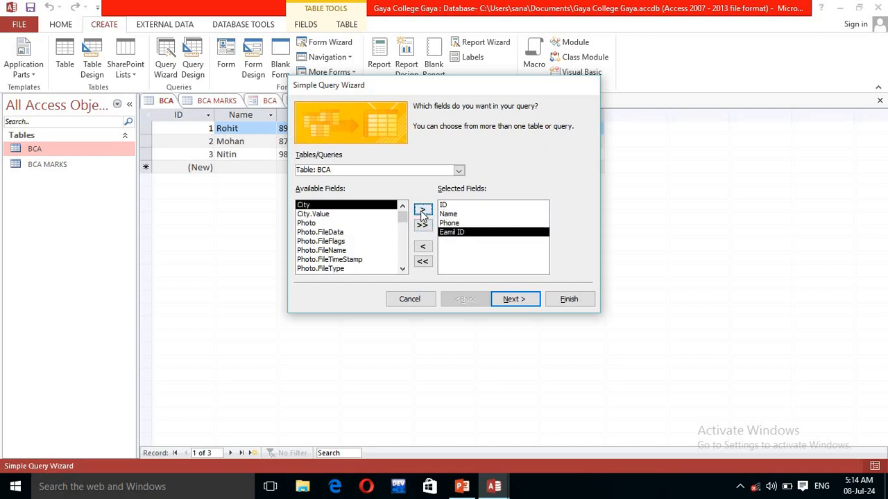
{"action": "left_click", "coordinate": [423, 210]}
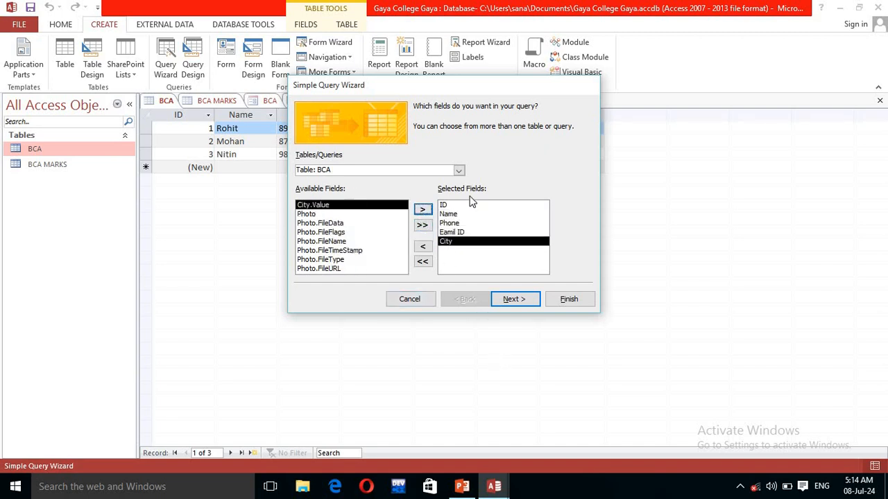
Step: Finish the wizard as BCA Query, choosing to modify the query design
{"action": "left_click", "coordinate": [517, 303]}
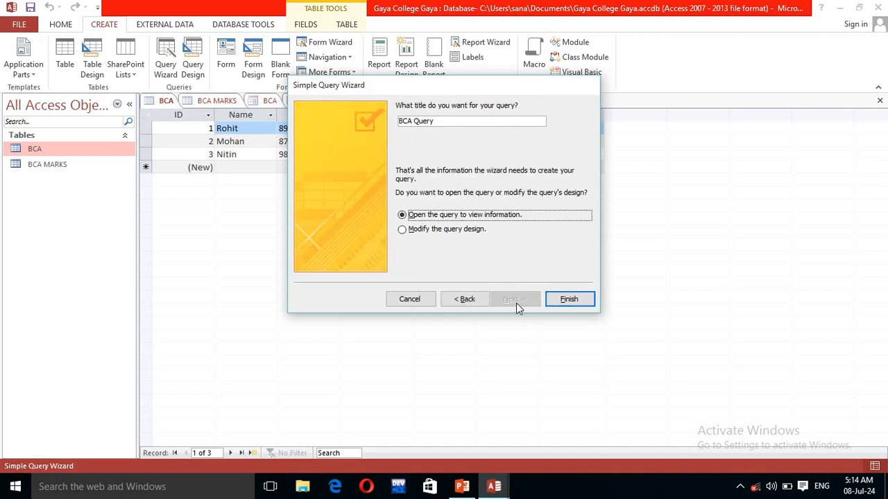
{"action": "left_click", "coordinate": [403, 232]}
{"action": "left_click", "coordinate": [559, 303]}
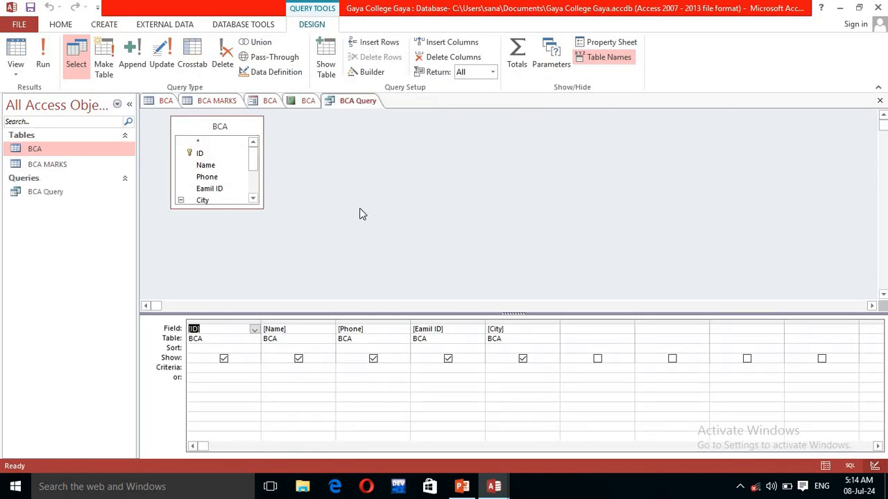
{"action": "left_click", "coordinate": [525, 367]}
{"action": "left_click", "coordinate": [522, 359]}
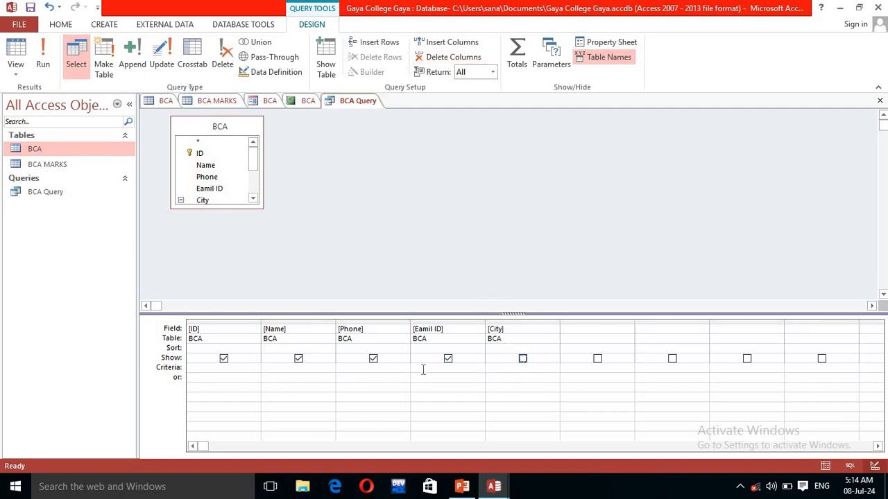
{"action": "left_click", "coordinate": [51, 70]}
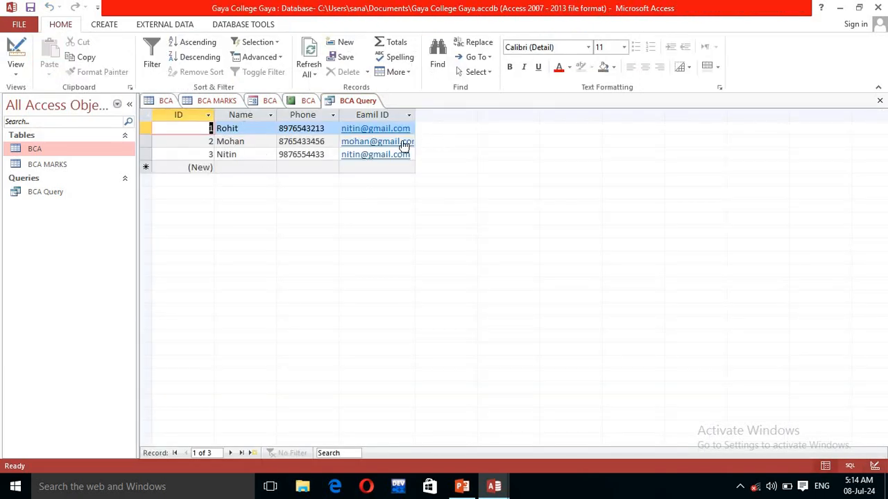
{"action": "left_click", "coordinate": [365, 106]}
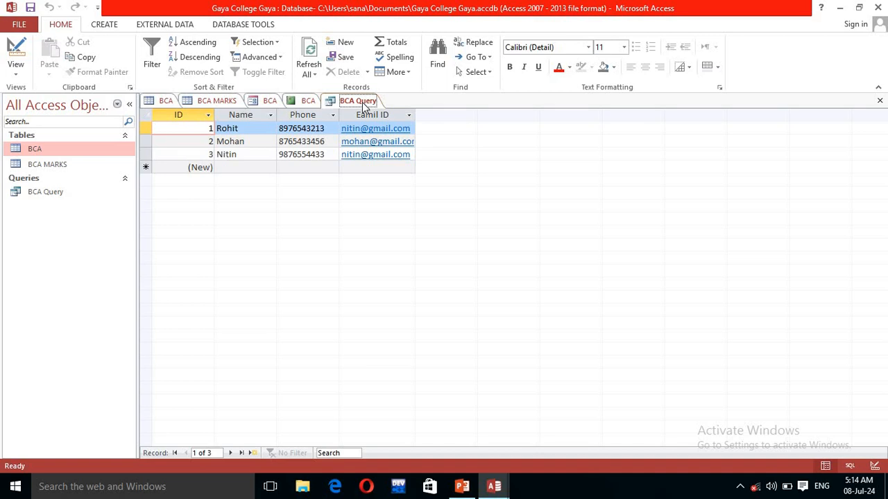
{"action": "right_click", "coordinate": [362, 104]}
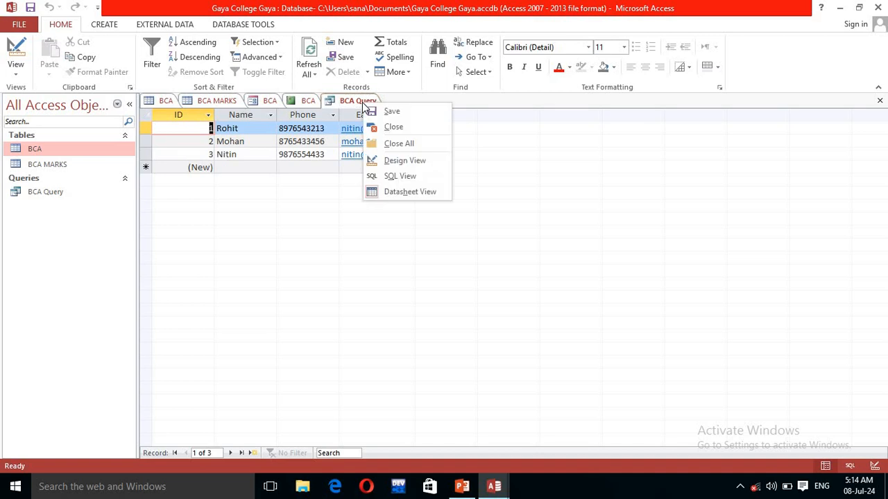
{"action": "left_click", "coordinate": [399, 161]}
{"action": "left_click", "coordinate": [522, 359]}
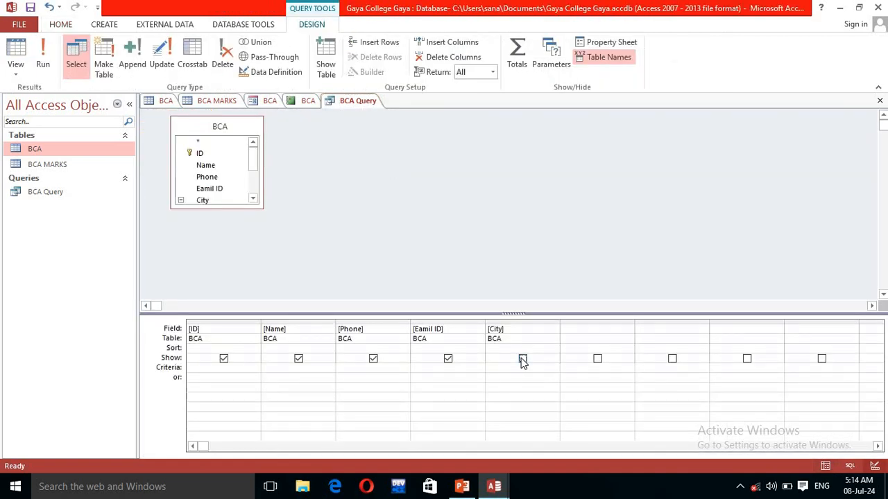
{"action": "left_click", "coordinate": [43, 61]}
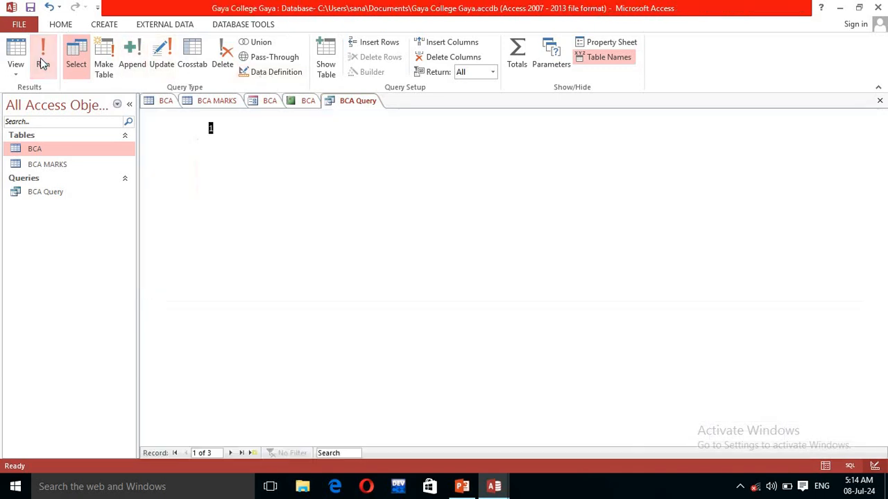
{"action": "right_click", "coordinate": [361, 104]}
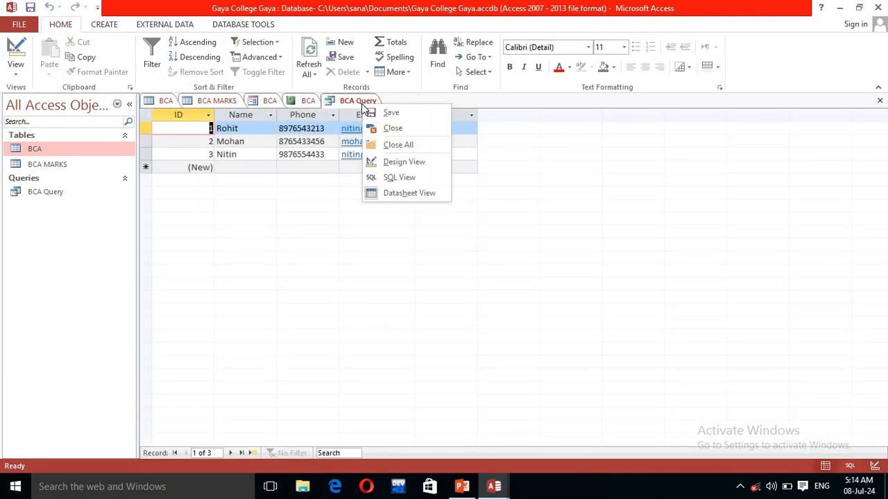
{"action": "left_click", "coordinate": [390, 167]}
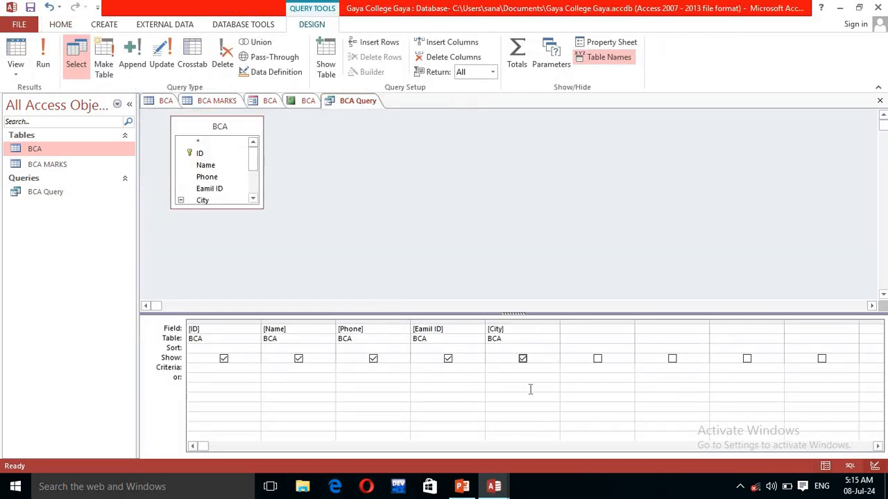
Step: Give City the ['Enter City'] prompt criterion, test it with delhi, and return to Design View
{"action": "left_click", "coordinate": [503, 370]}
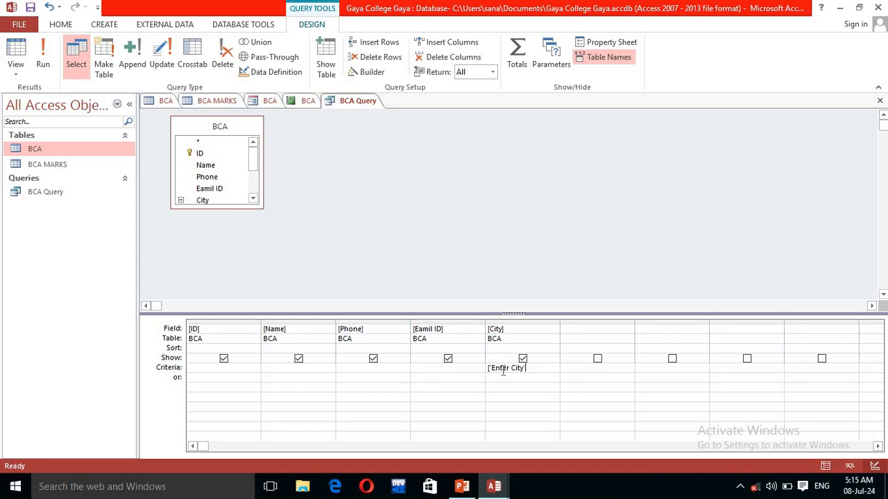
{"action": "left_click", "coordinate": [45, 61]}
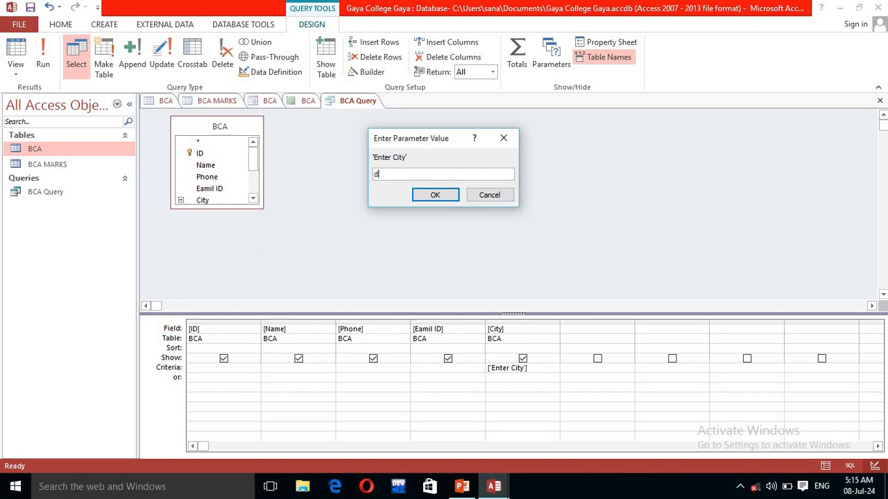
{"action": "left_click", "coordinate": [426, 196]}
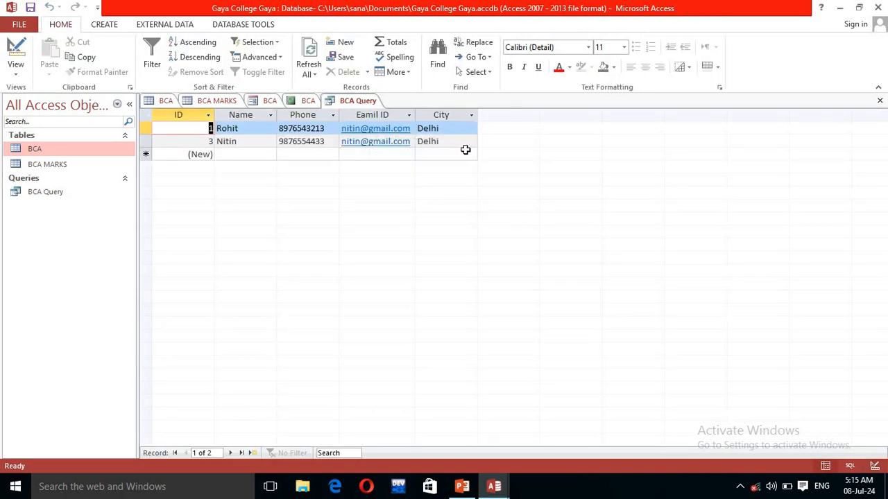
{"action": "right_click", "coordinate": [362, 101]}
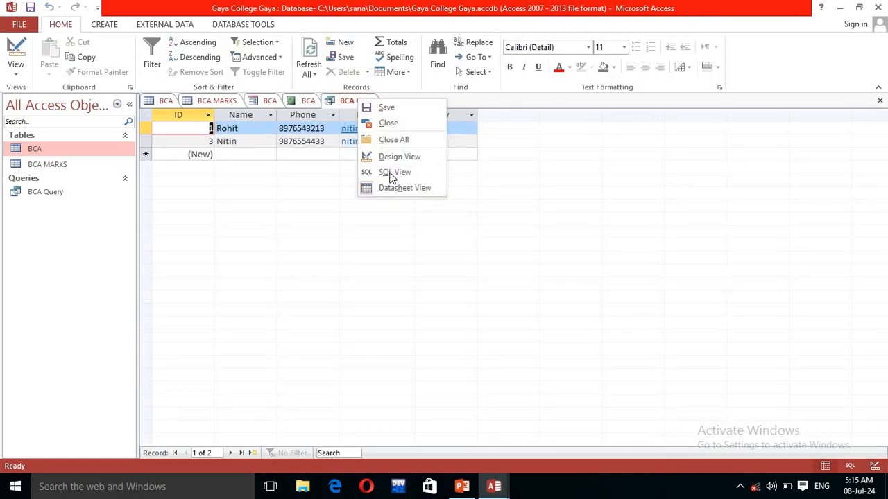
{"action": "left_click", "coordinate": [394, 158]}
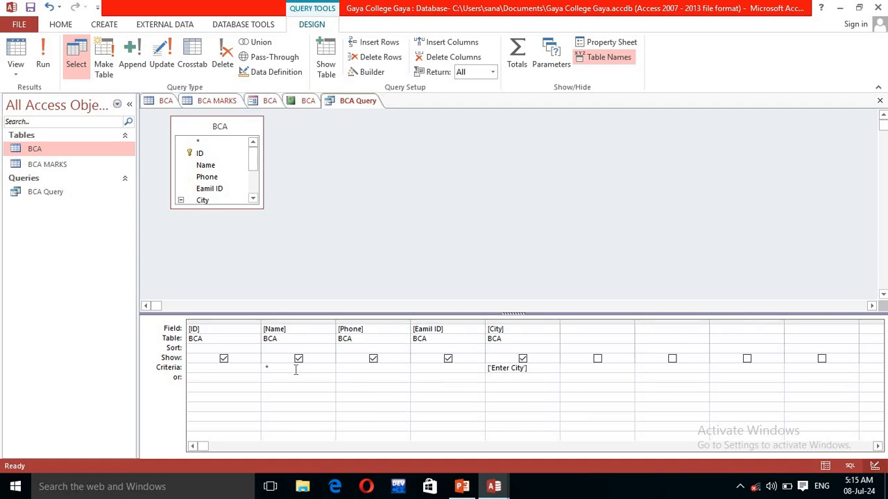
Step: Add a wildcard Name criterion, delete the City prompt, run the query, and return to design
{"action": "key", "text": "Caps_Lock"}
{"action": "key", "text": "Caps_Lock"}
{"action": "type", "text": "n"}
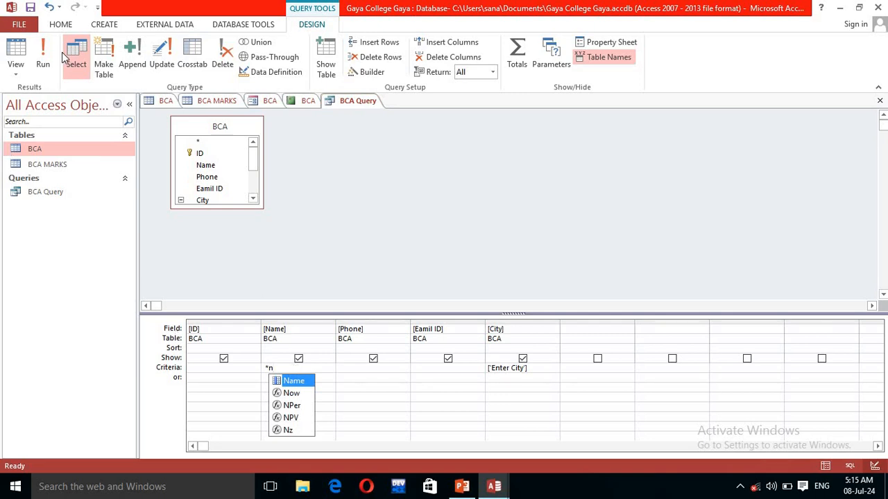
{"action": "left_click", "coordinate": [43, 66]}
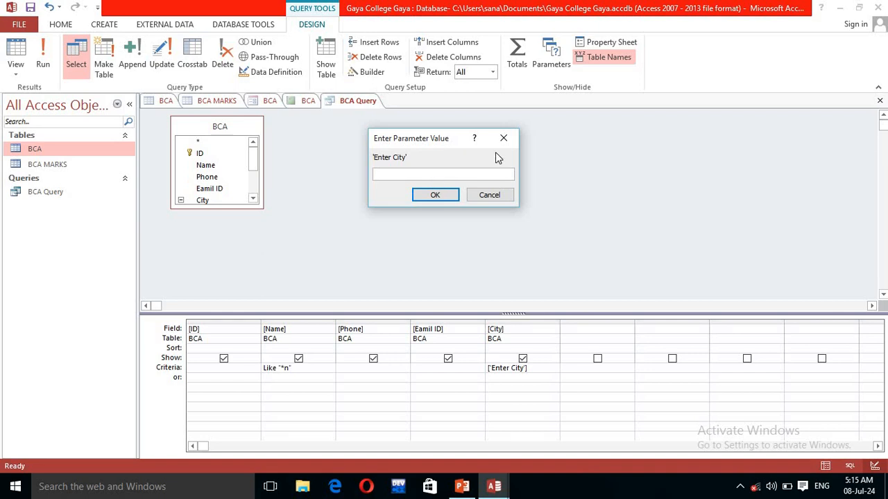
{"action": "left_click", "coordinate": [488, 199]}
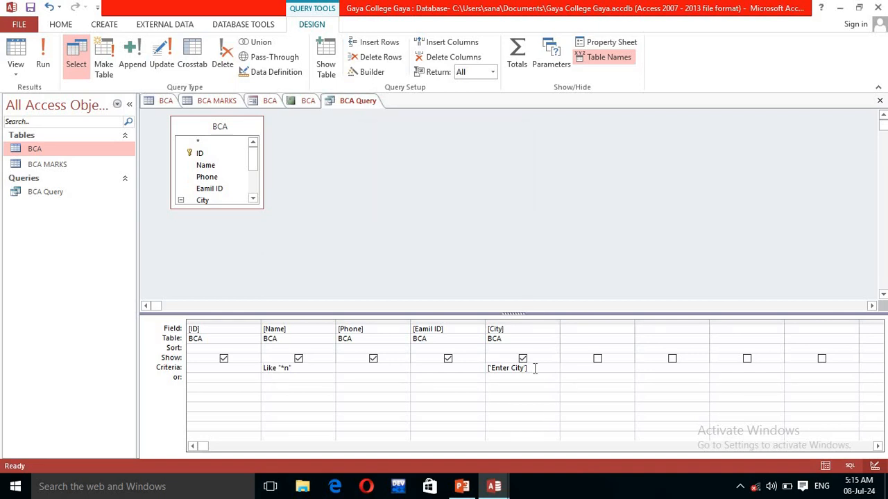
{"action": "left_click_drag", "start_coordinate": [534, 368], "coordinate": [478, 368]}
{"action": "key", "text": "Delete"}
{"action": "left_click", "coordinate": [41, 62]}
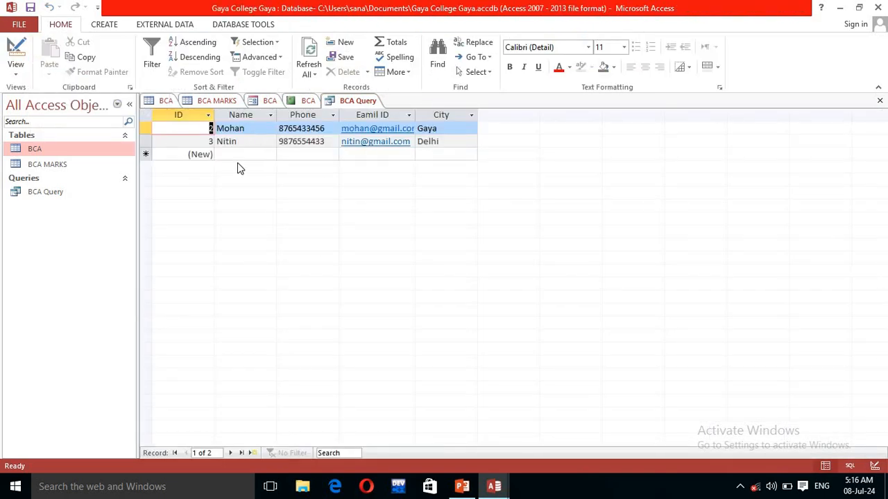
{"action": "right_click", "coordinate": [360, 104]}
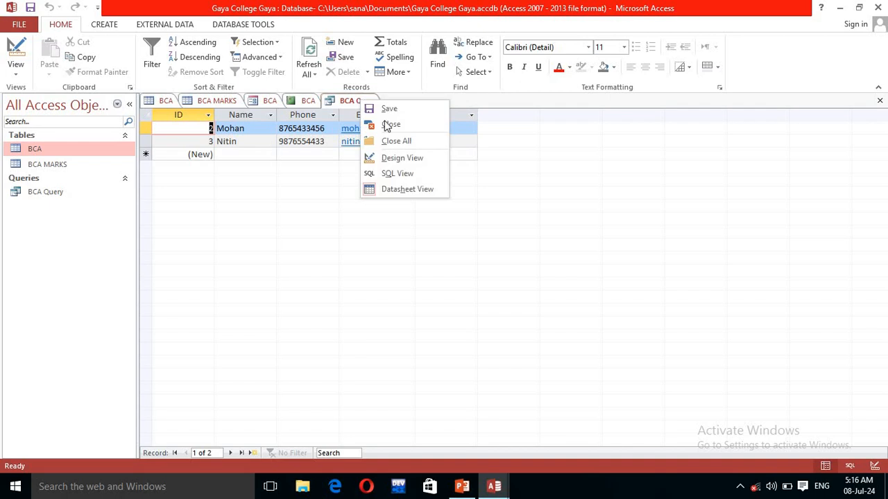
{"action": "left_click", "coordinate": [388, 161]}
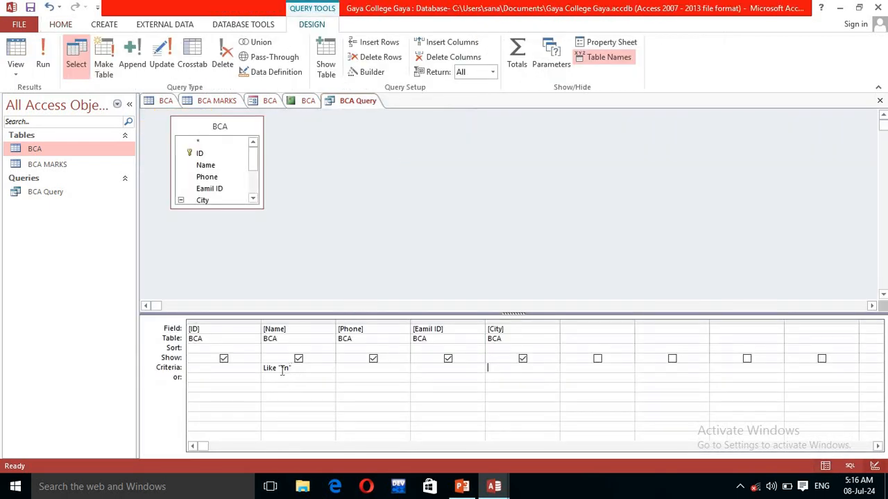
Step: Refine the Name criterion to Like "m*" and rerun until only Mohan's record shows
{"action": "left_click_drag", "start_coordinate": [281, 370], "coordinate": [288, 370]}
{"action": "left_click", "coordinate": [43, 59]}
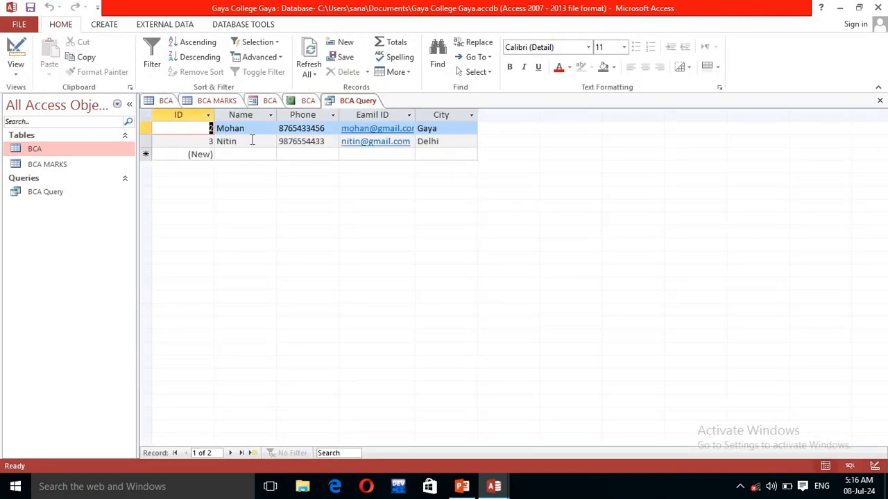
{"action": "right_click", "coordinate": [349, 103]}
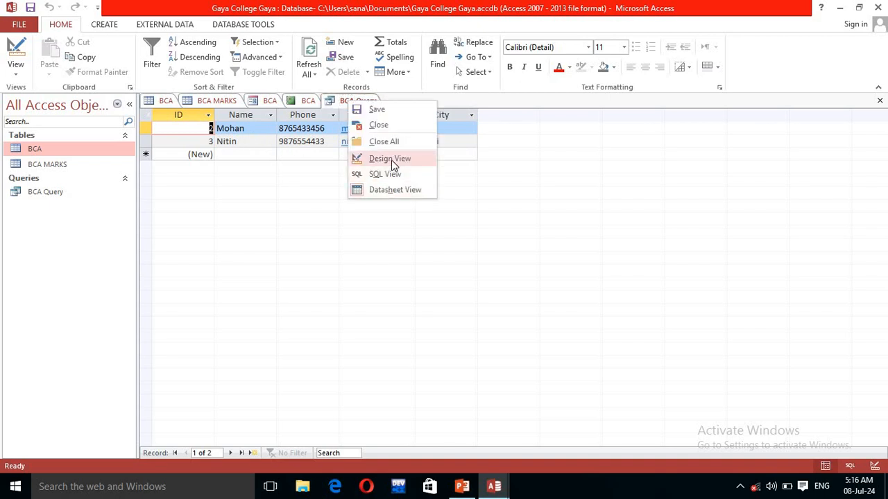
{"action": "left_click", "coordinate": [393, 160]}
{"action": "left_click", "coordinate": [291, 368]}
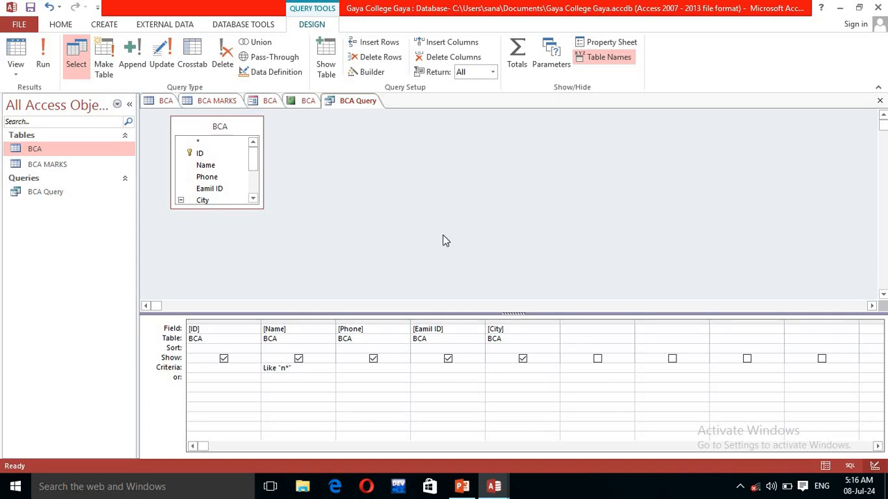
{"action": "left_click", "coordinate": [42, 59]}
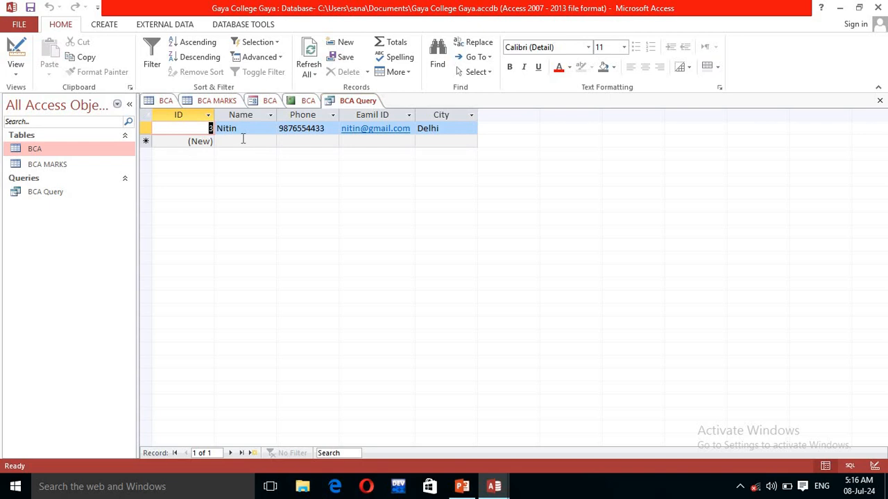
{"action": "right_click", "coordinate": [370, 104]}
{"action": "left_click", "coordinate": [419, 162]}
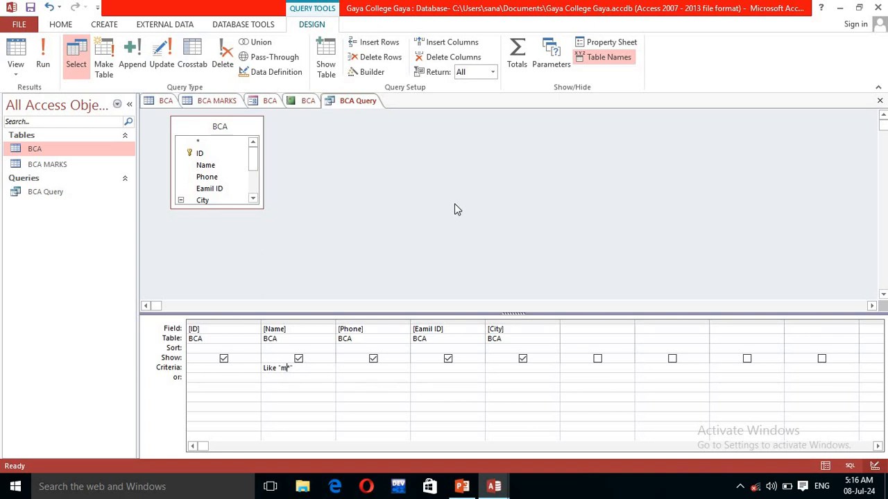
{"action": "left_click", "coordinate": [42, 59]}
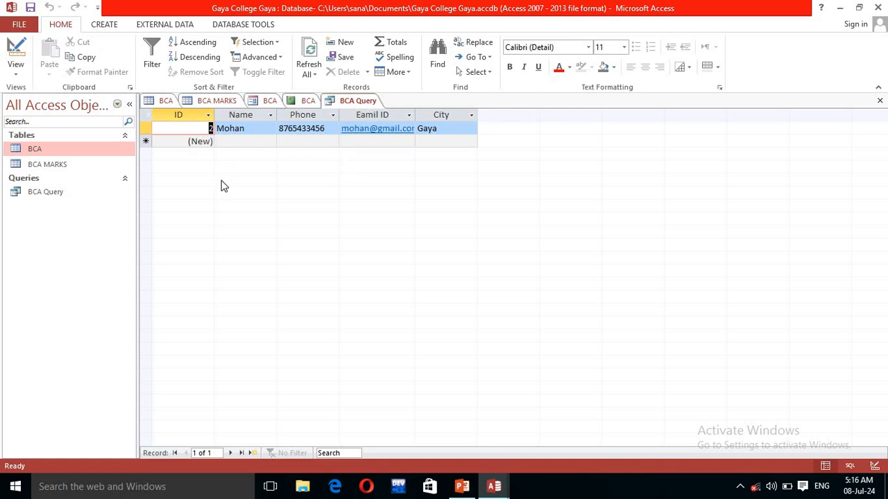
{"action": "left_click", "coordinate": [359, 105]}
Step: Open the Relationships window from Database Tools with the BCA table active
{"action": "left_click", "coordinate": [165, 102]}
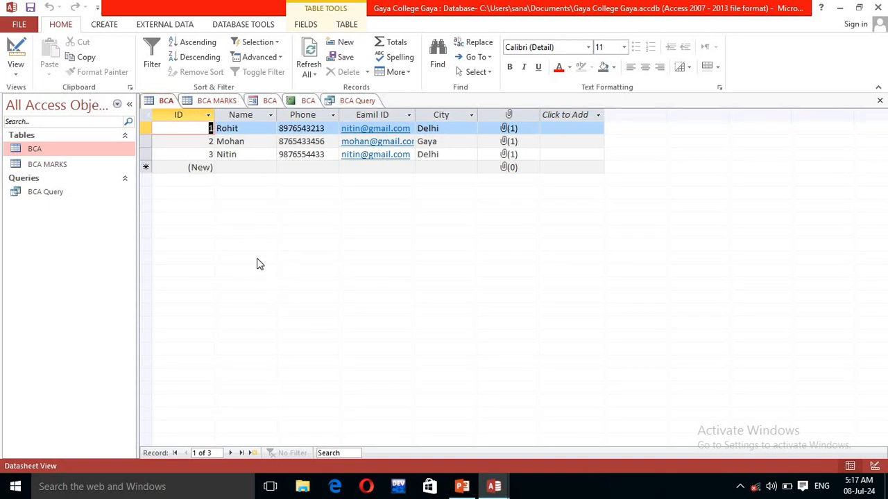
{"action": "left_click", "coordinate": [240, 25]}
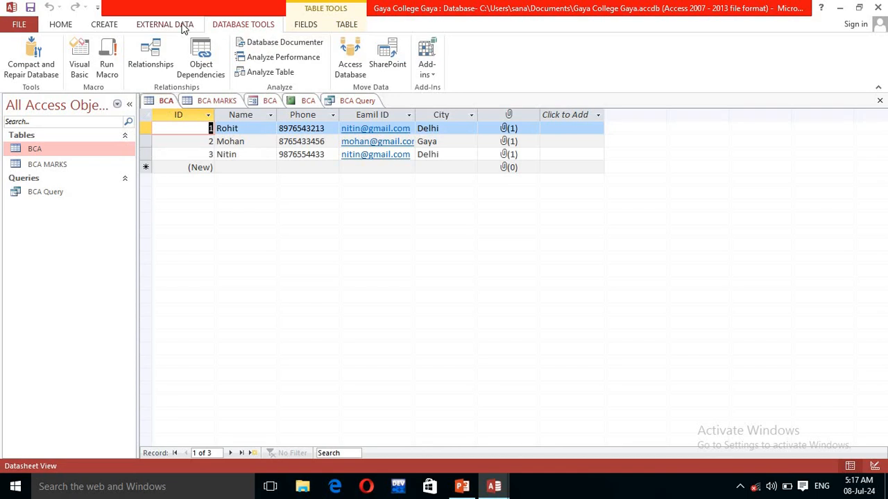
{"action": "left_click", "coordinate": [184, 26]}
{"action": "left_click", "coordinate": [246, 27]}
{"action": "left_click", "coordinate": [155, 64]}
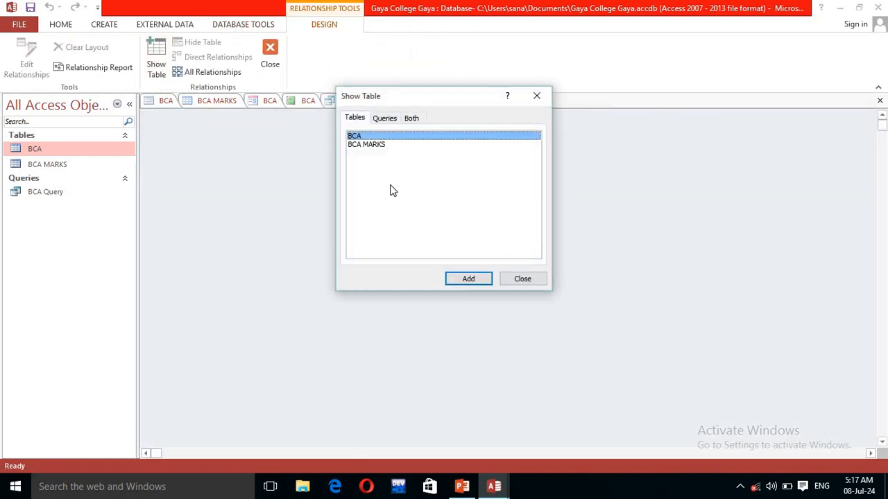
Step: Add the BCA and BCA MARKS tables to the Relationships layout and spread them apart
{"action": "left_click", "coordinate": [476, 283]}
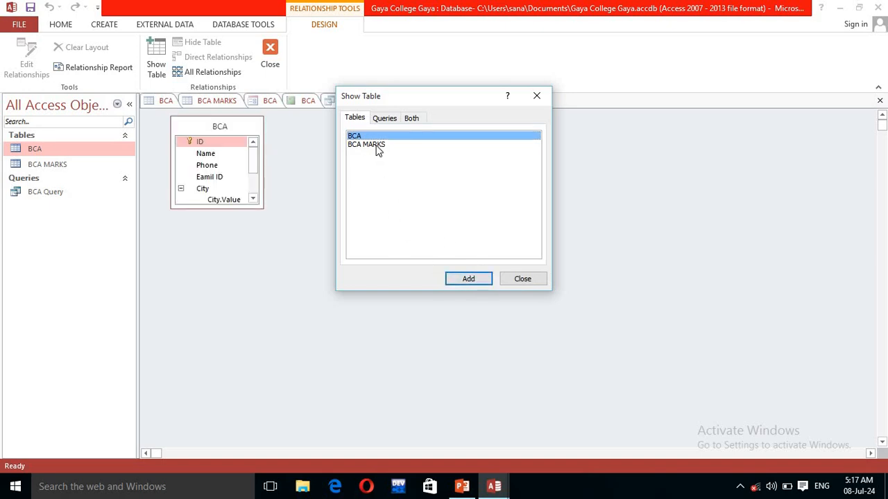
{"action": "left_click", "coordinate": [378, 146]}
{"action": "left_click", "coordinate": [472, 281]}
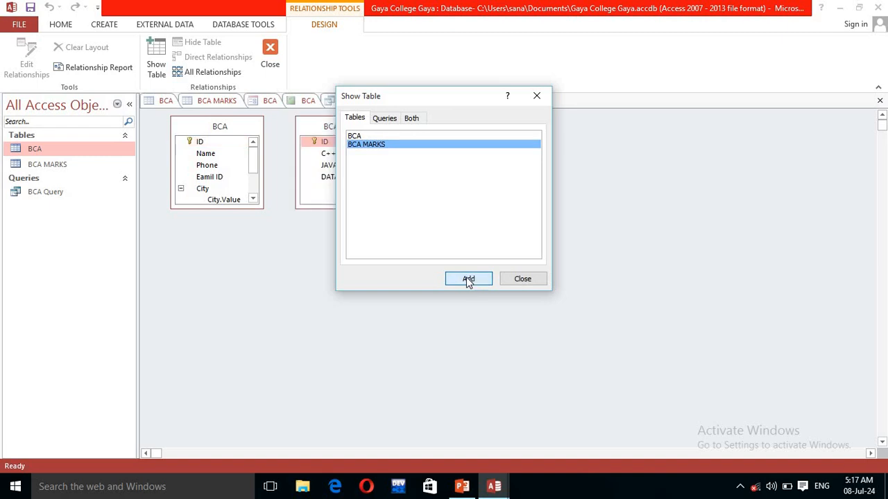
{"action": "left_click", "coordinate": [526, 278]}
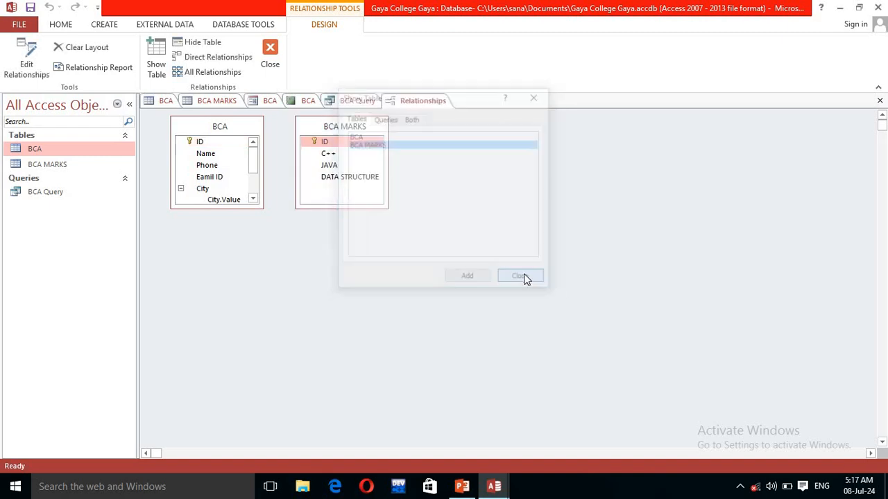
{"action": "left_click_drag", "start_coordinate": [342, 129], "coordinate": [414, 168]}
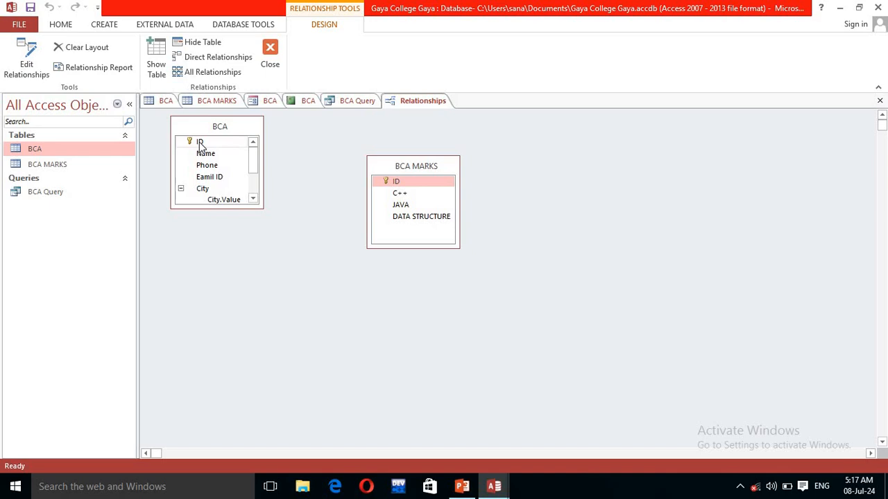
Step: Link BCA.ID to BCA MARKS.ID with referential integrity; creation fails on a table lock
{"action": "left_click_drag", "start_coordinate": [201, 144], "coordinate": [389, 177]}
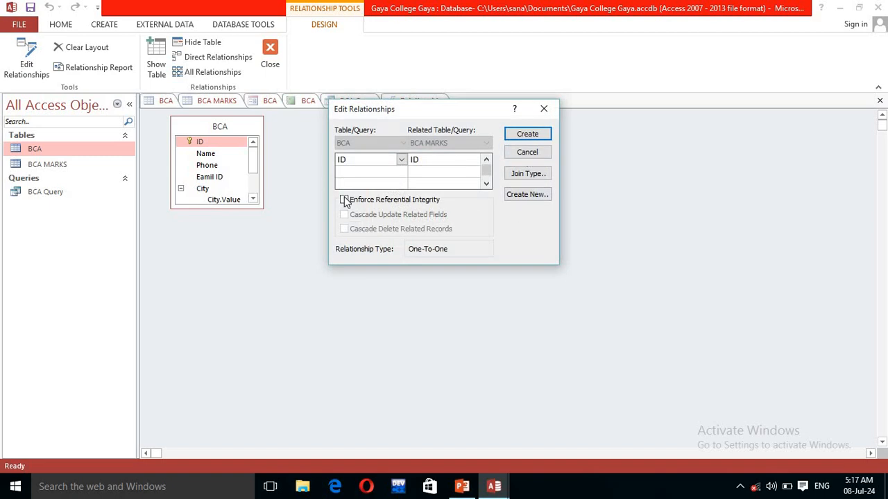
{"action": "left_click", "coordinate": [344, 200]}
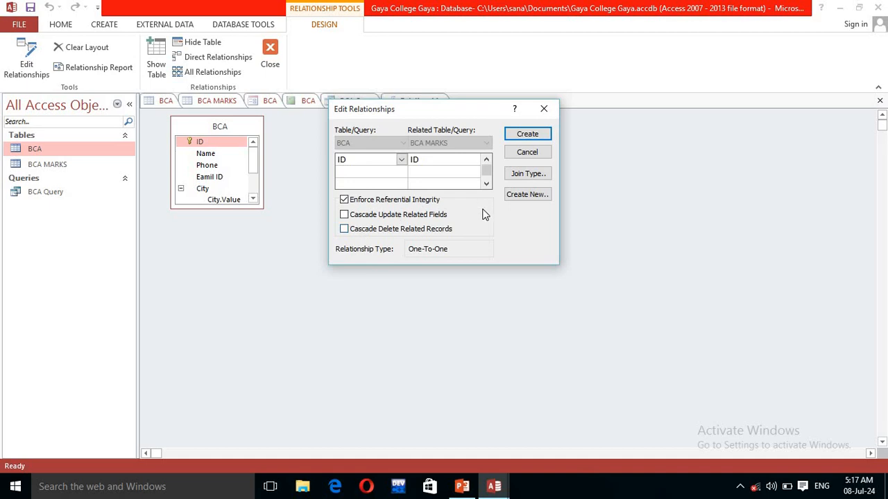
{"action": "left_click", "coordinate": [520, 138]}
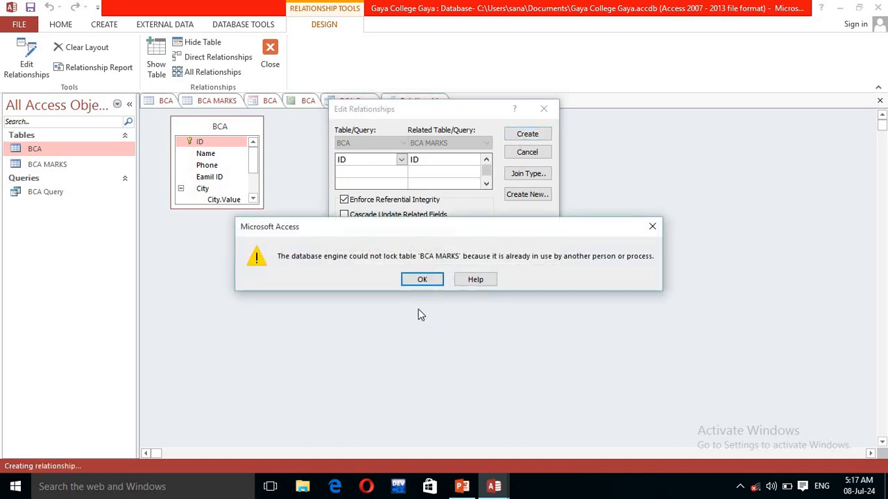
{"action": "left_click", "coordinate": [422, 281]}
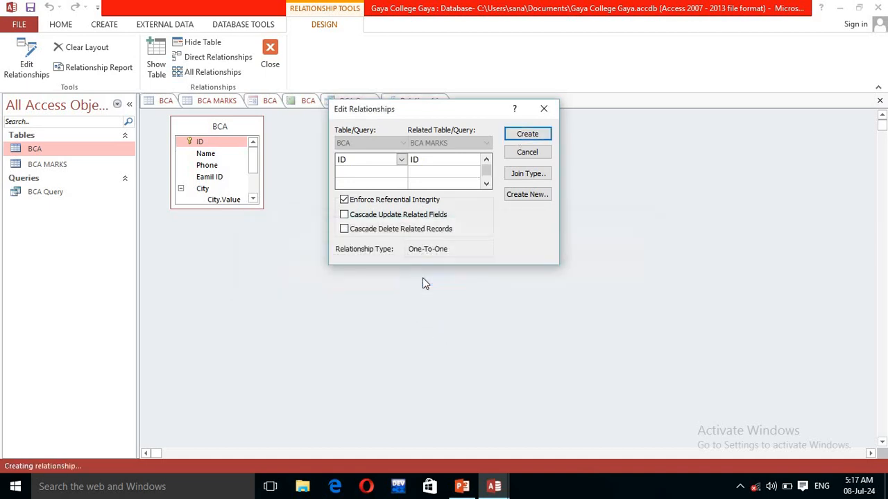
Step: Tick cascade updates and deletes, retry creation, and keep the default join type
{"action": "left_click", "coordinate": [344, 215]}
{"action": "left_click", "coordinate": [344, 229]}
{"action": "left_click", "coordinate": [530, 135]}
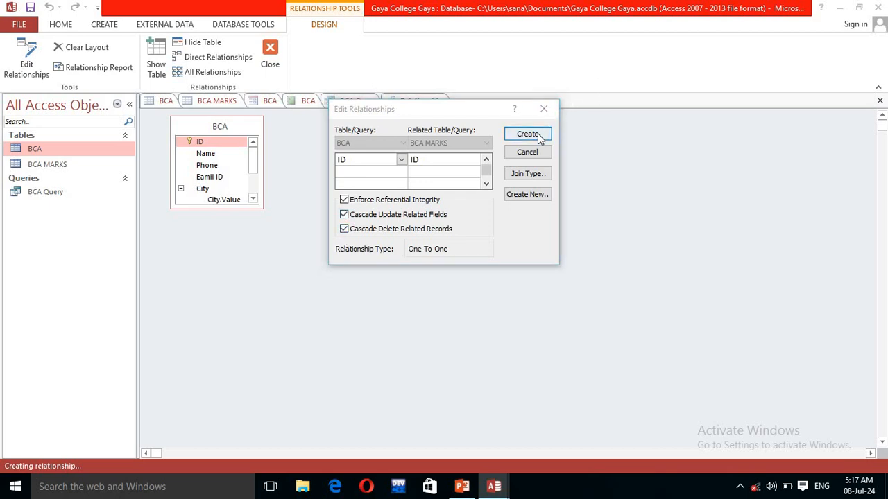
{"action": "left_click", "coordinate": [423, 280]}
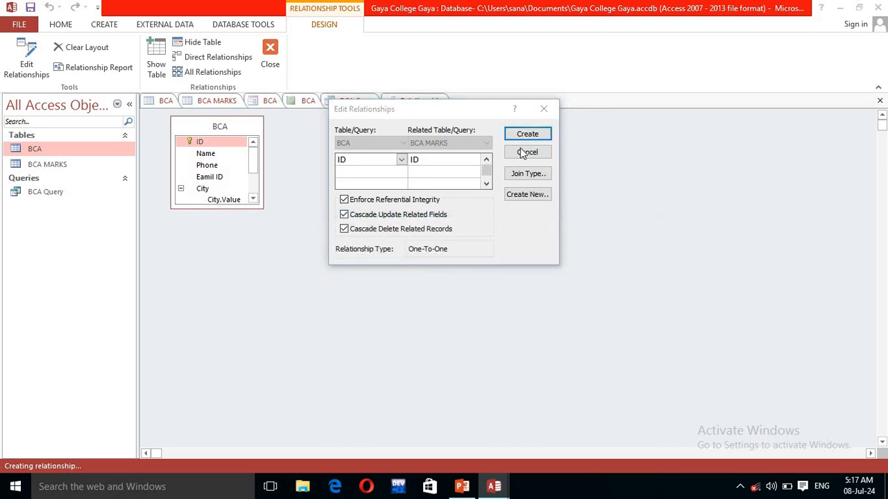
{"action": "left_click", "coordinate": [527, 174]}
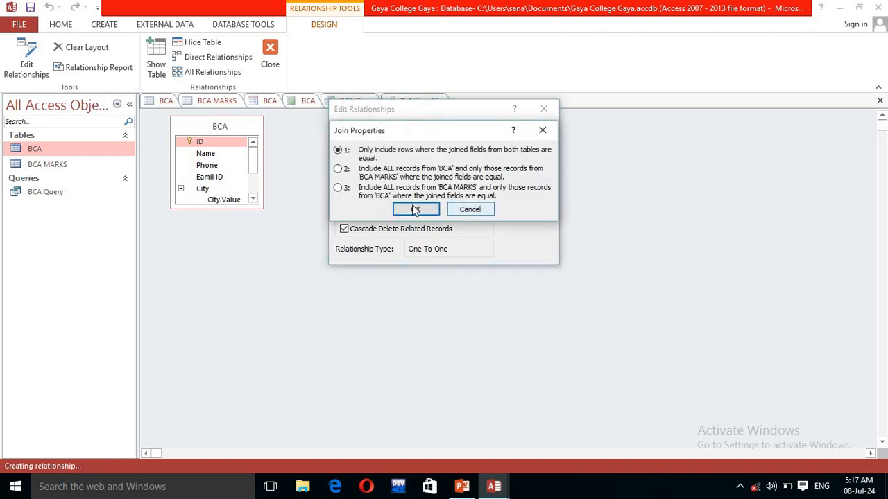
{"action": "left_click", "coordinate": [415, 210]}
{"action": "left_click", "coordinate": [527, 196]}
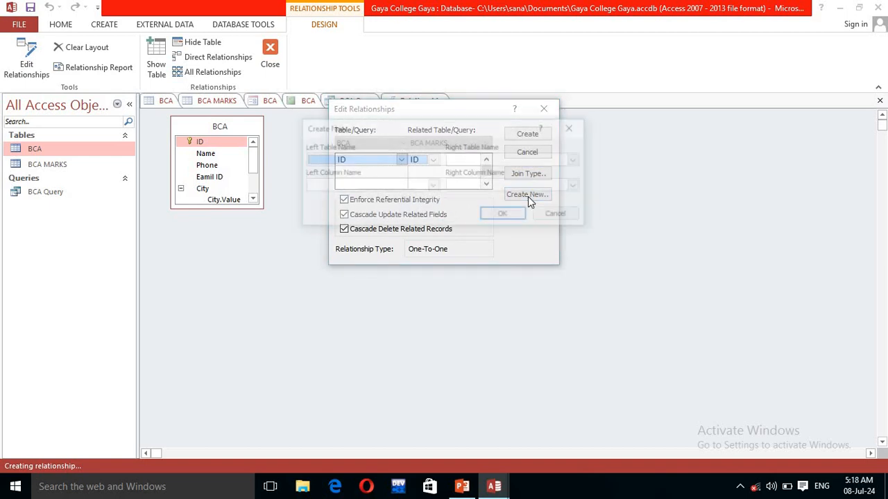
Step: Define a new join pairing BCA's ID with BCA MARKS' ID
{"action": "left_click", "coordinate": [433, 160]}
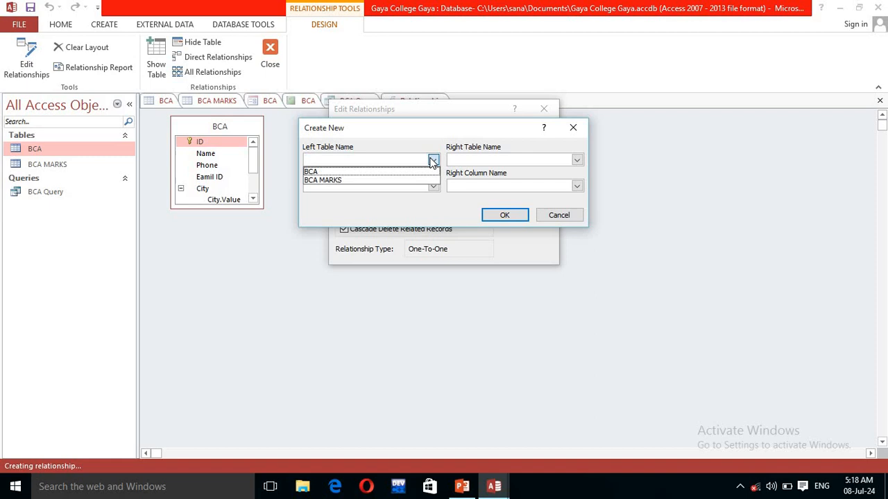
{"action": "left_click", "coordinate": [399, 172]}
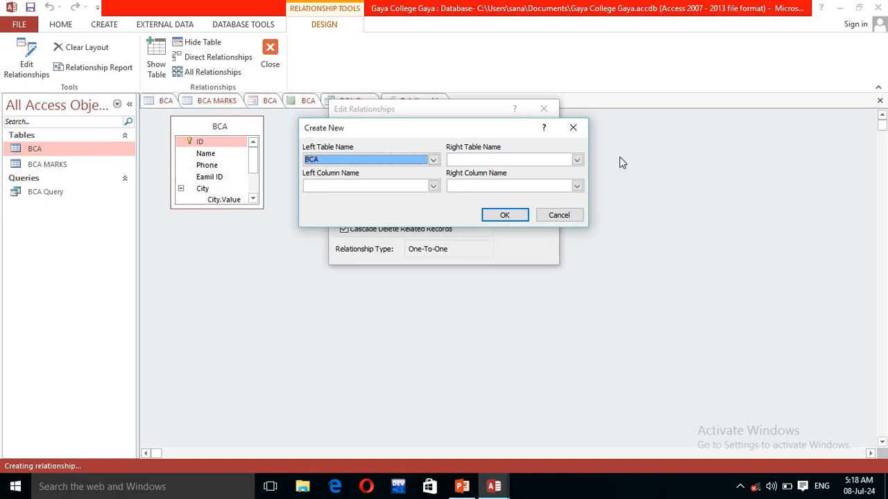
{"action": "left_click", "coordinate": [576, 160]}
{"action": "left_click", "coordinate": [527, 180]}
{"action": "left_click", "coordinate": [433, 186]}
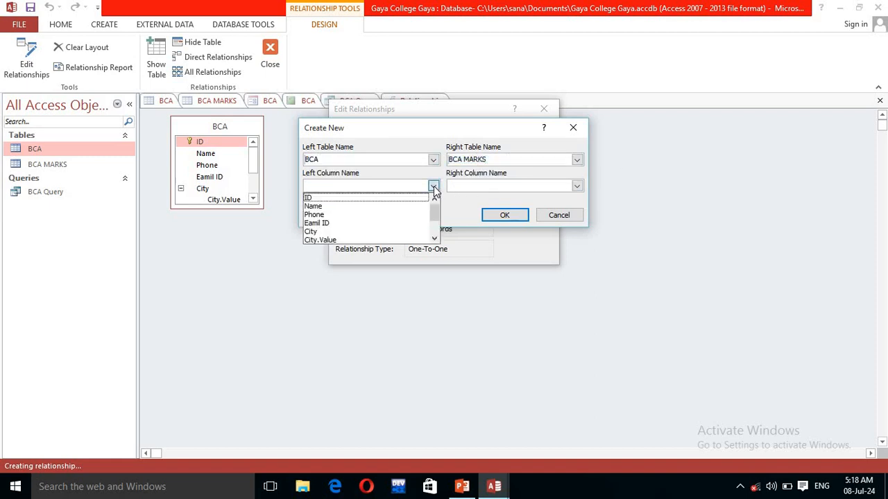
{"action": "left_click", "coordinate": [405, 199]}
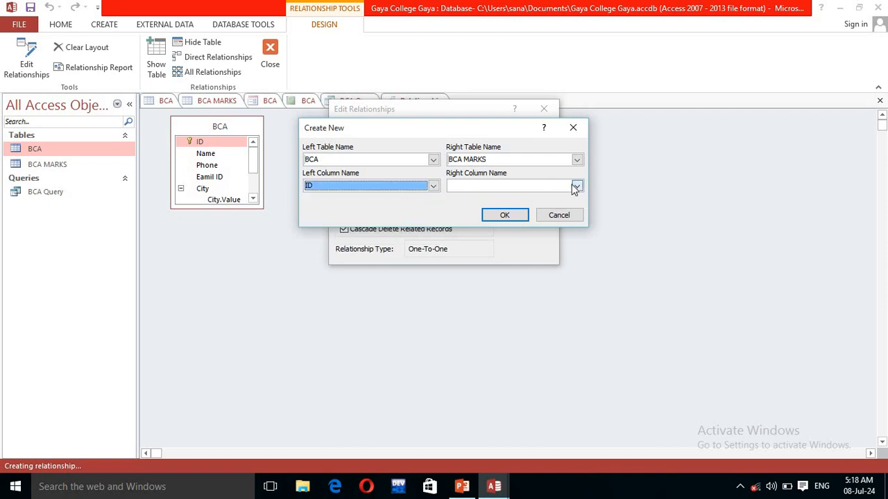
{"action": "left_click", "coordinate": [577, 186]}
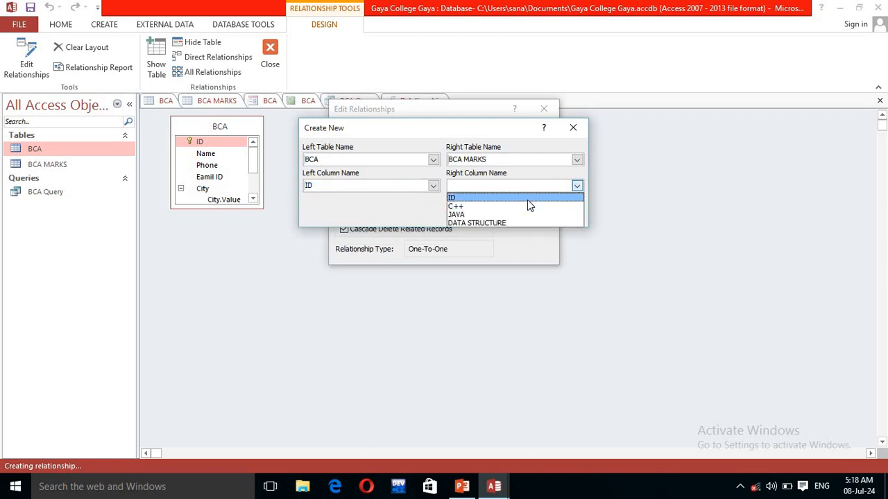
{"action": "left_click", "coordinate": [527, 199]}
{"action": "left_click", "coordinate": [506, 215]}
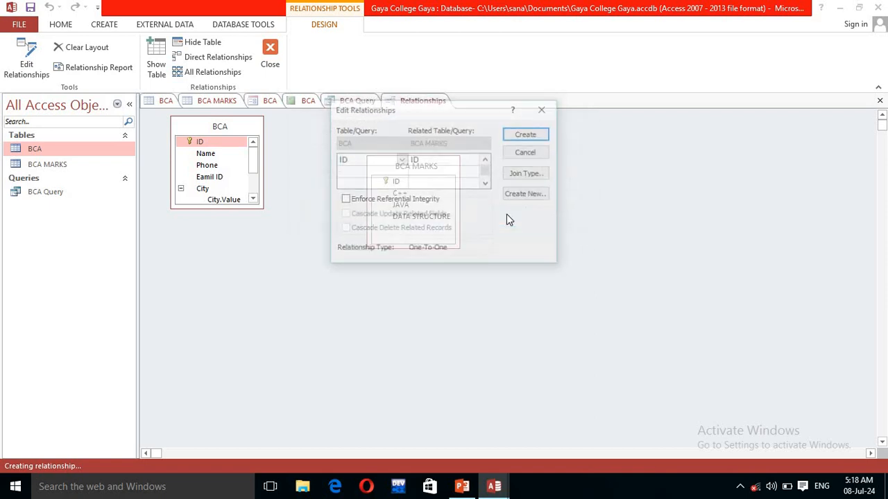
Step: Enforce integrity and cascade updates, fail twice on the table lock, and close the editor
{"action": "left_click", "coordinate": [344, 200]}
{"action": "left_click", "coordinate": [518, 139]}
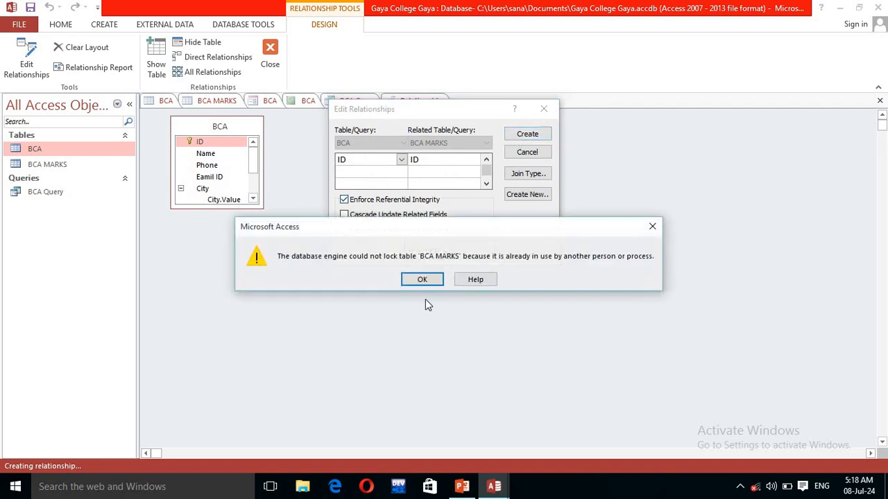
{"action": "left_click", "coordinate": [423, 280]}
{"action": "left_click", "coordinate": [345, 215]}
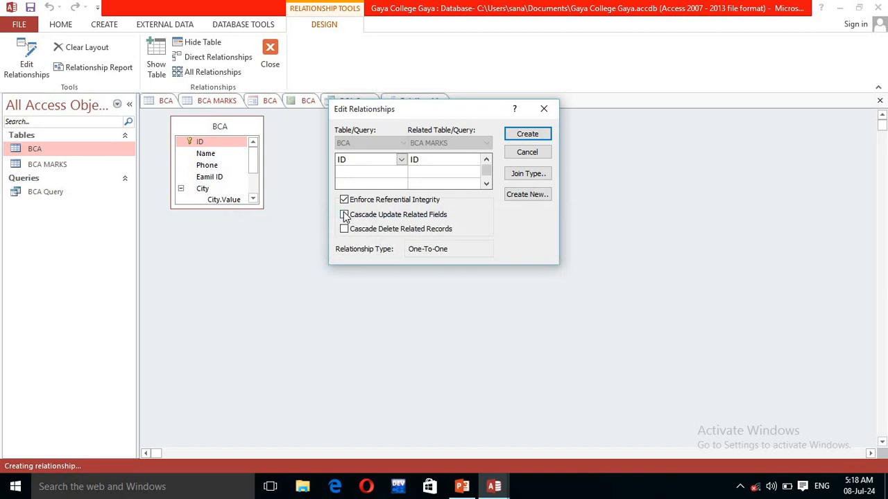
{"action": "left_click", "coordinate": [530, 135]}
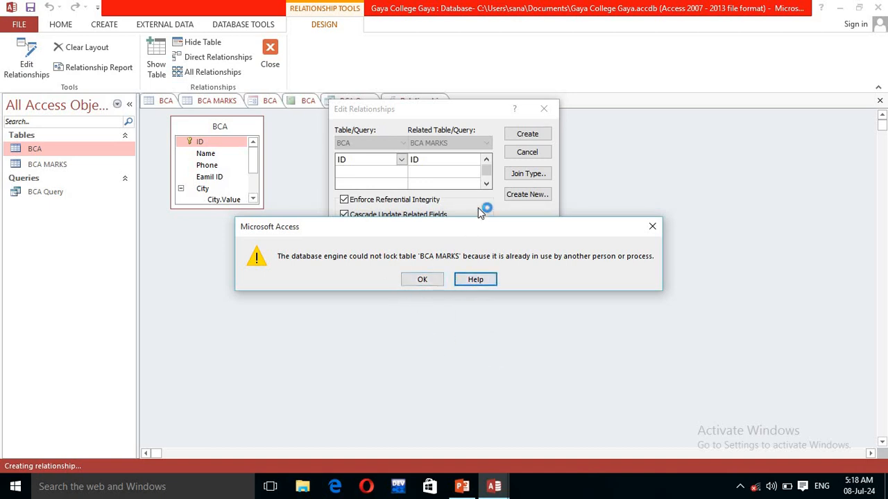
{"action": "left_click", "coordinate": [427, 280]}
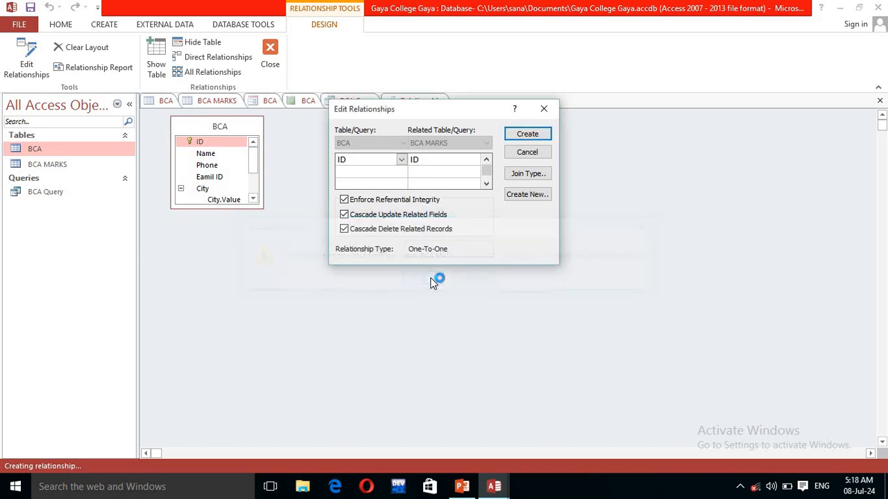
{"action": "left_click", "coordinate": [545, 114]}
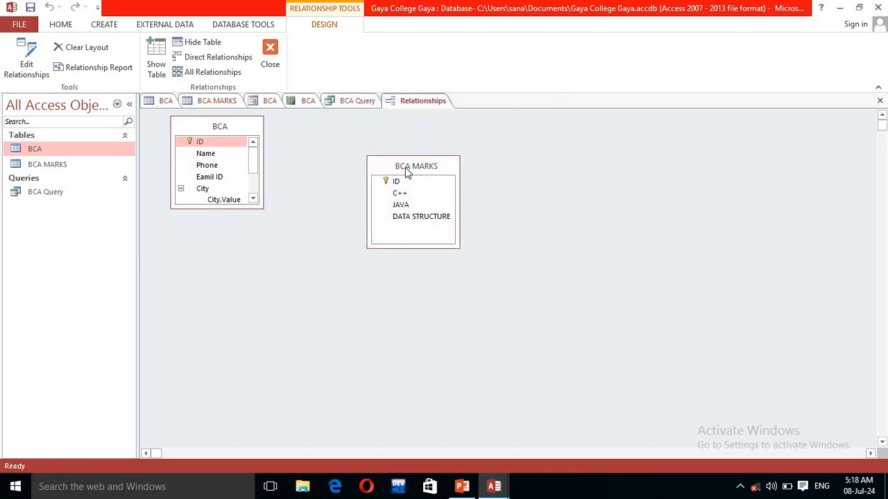
{"action": "left_click_drag", "start_coordinate": [406, 167], "coordinate": [366, 147]}
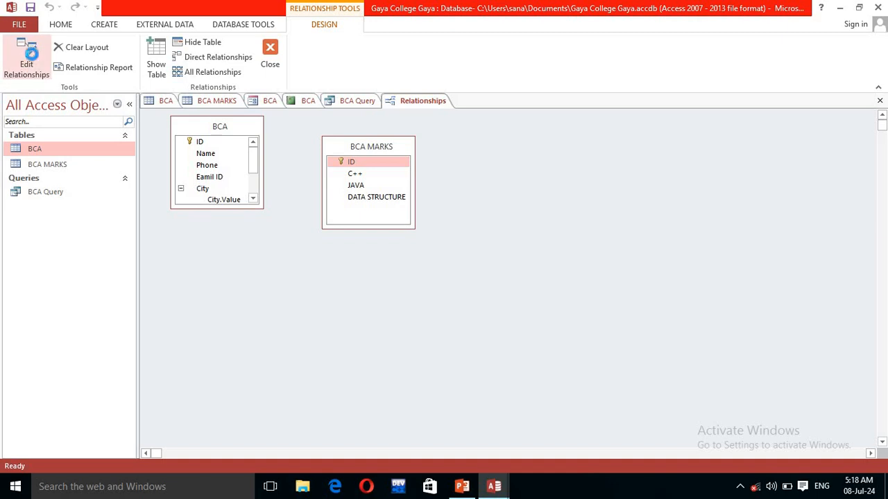
Step: Reopen Edit Relationships and start a new join definition
{"action": "left_click", "coordinate": [27, 59]}
{"action": "left_click", "coordinate": [400, 147]}
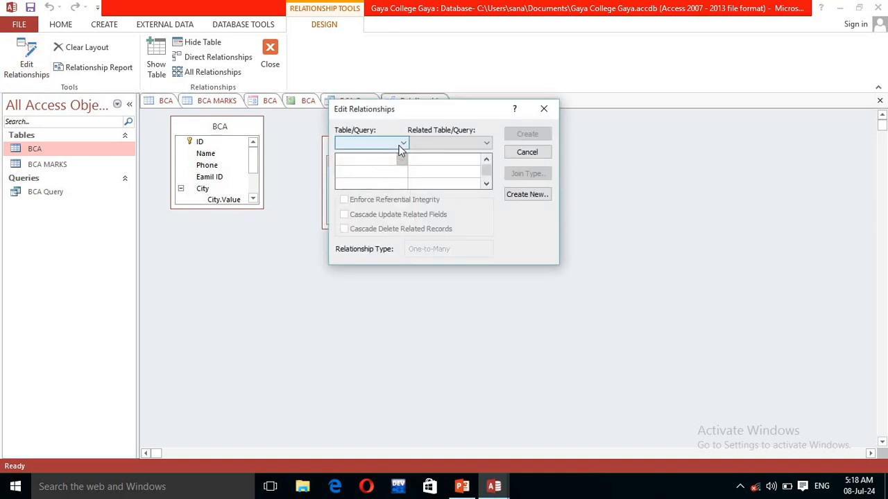
{"action": "left_click", "coordinate": [401, 155]}
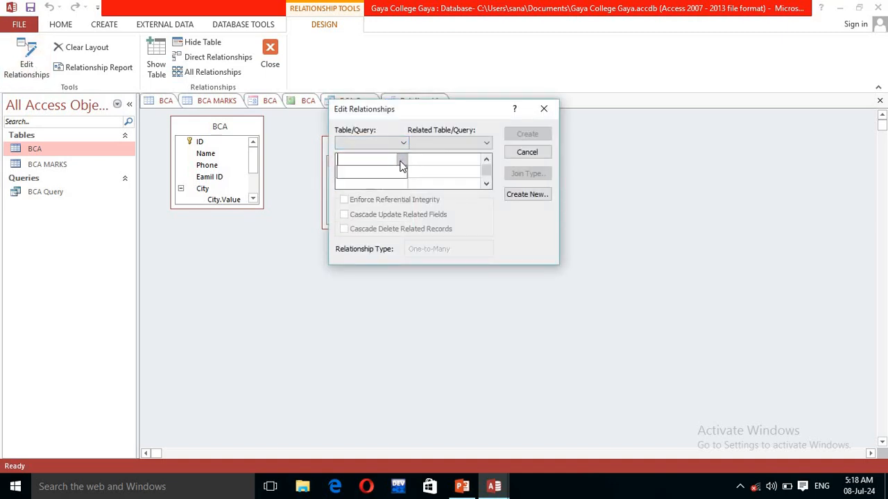
{"action": "left_click", "coordinate": [527, 195]}
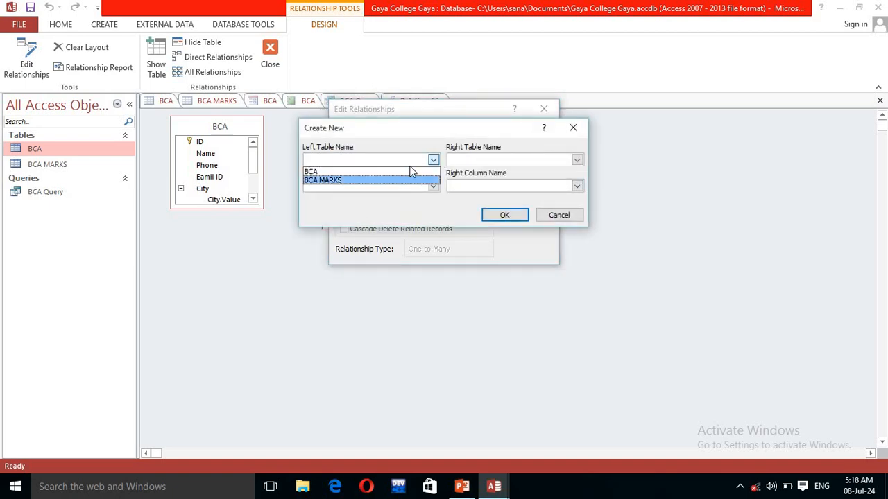
{"action": "left_click", "coordinate": [410, 171]}
Step: Pair BCA's ID with BCA MARKS' ID, correcting a mistaken C++ field pick
{"action": "left_click", "coordinate": [577, 159]}
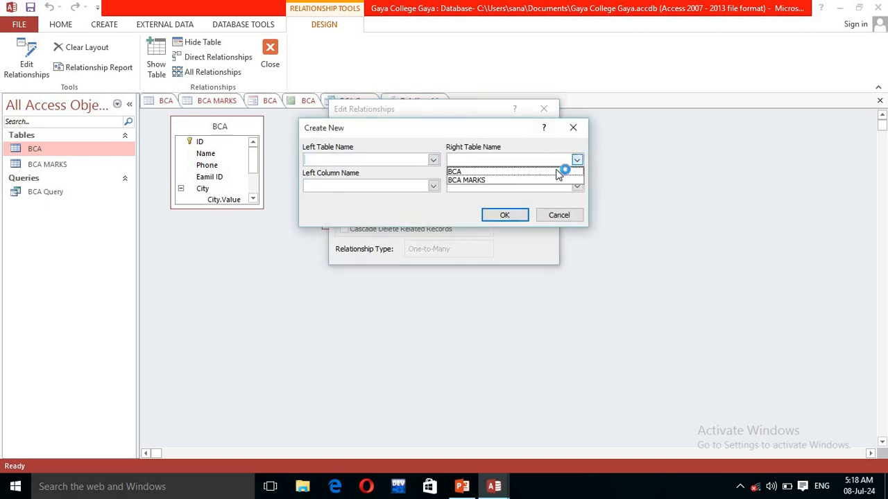
{"action": "left_click", "coordinate": [531, 180]}
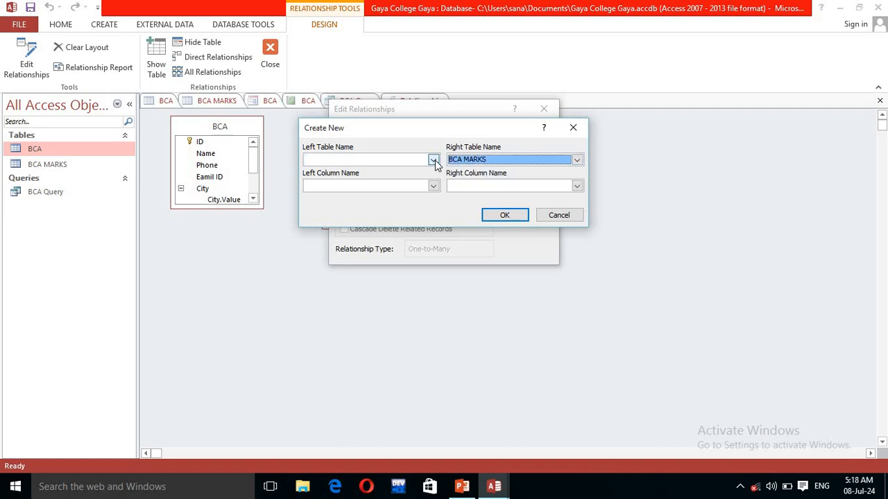
{"action": "left_click", "coordinate": [432, 160]}
{"action": "left_click", "coordinate": [412, 172]}
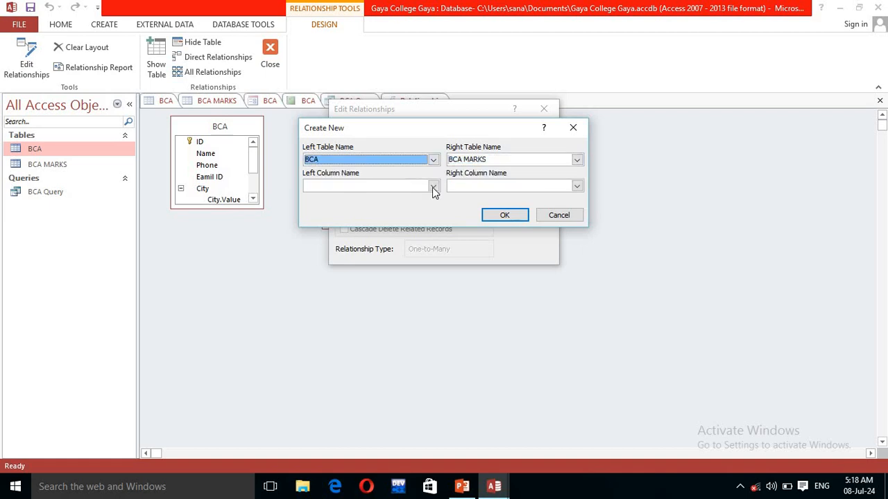
{"action": "left_click", "coordinate": [433, 186]}
{"action": "left_click", "coordinate": [410, 195]}
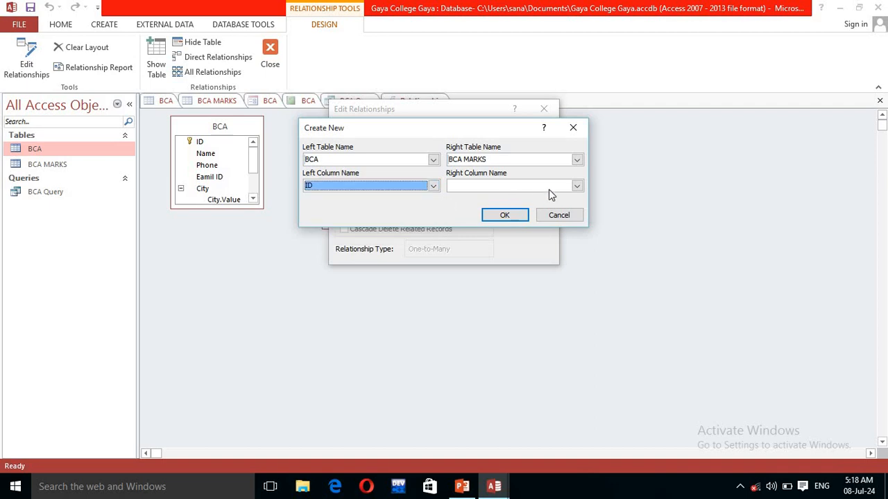
{"action": "left_click", "coordinate": [577, 186]}
{"action": "left_click", "coordinate": [533, 204]}
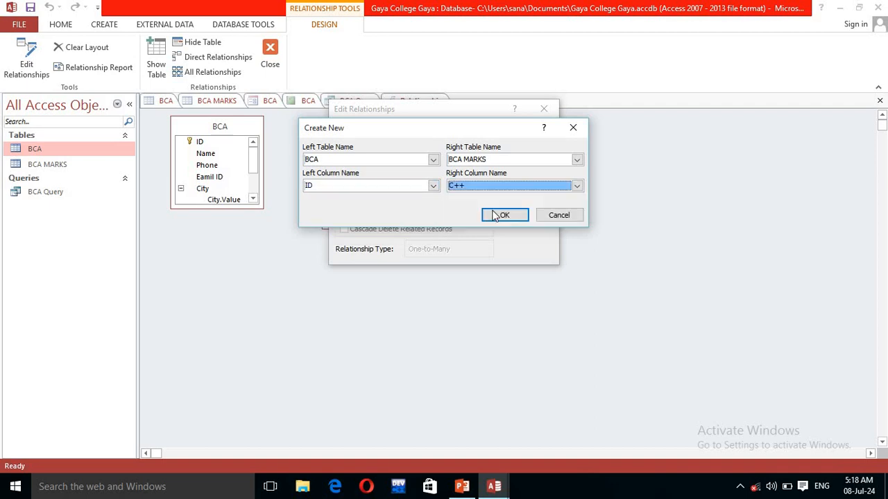
{"action": "left_click", "coordinate": [576, 186]}
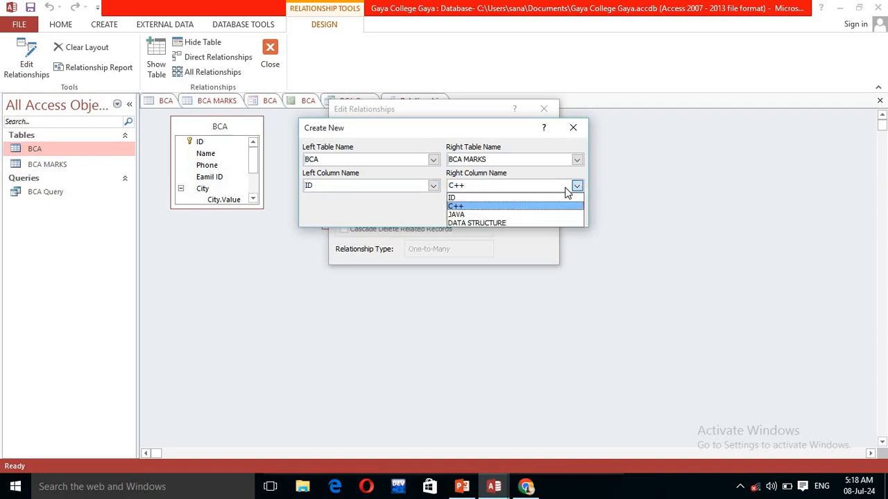
{"action": "left_click", "coordinate": [515, 196]}
{"action": "left_click", "coordinate": [505, 216]}
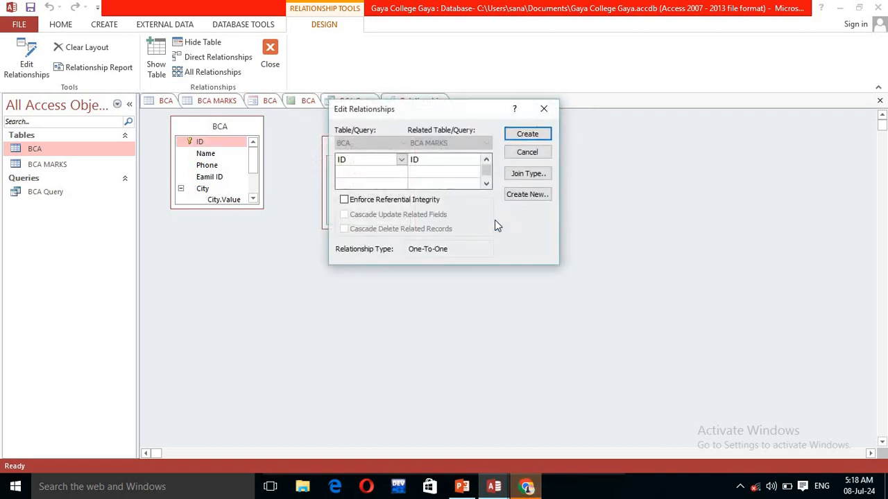
Step: Enforce integrity with both cascades; creation fails again on the lock, so close the editor
{"action": "left_click", "coordinate": [344, 200]}
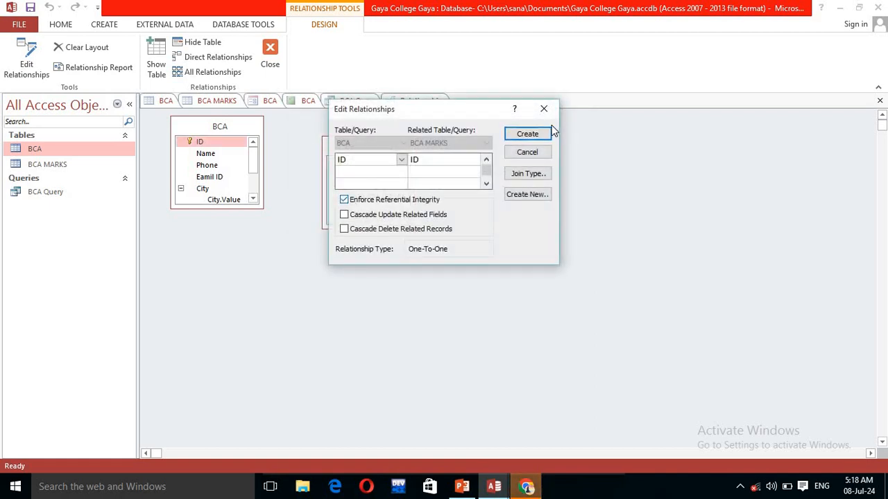
{"action": "left_click", "coordinate": [529, 135]}
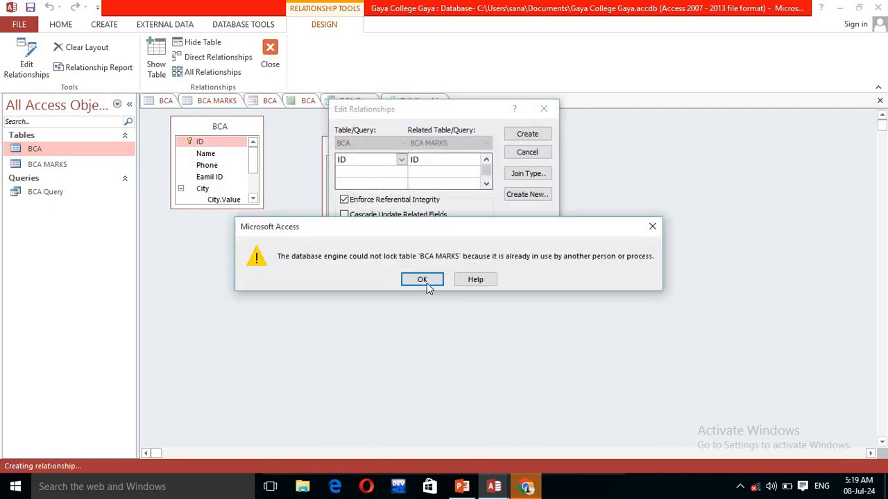
{"action": "left_click", "coordinate": [422, 280]}
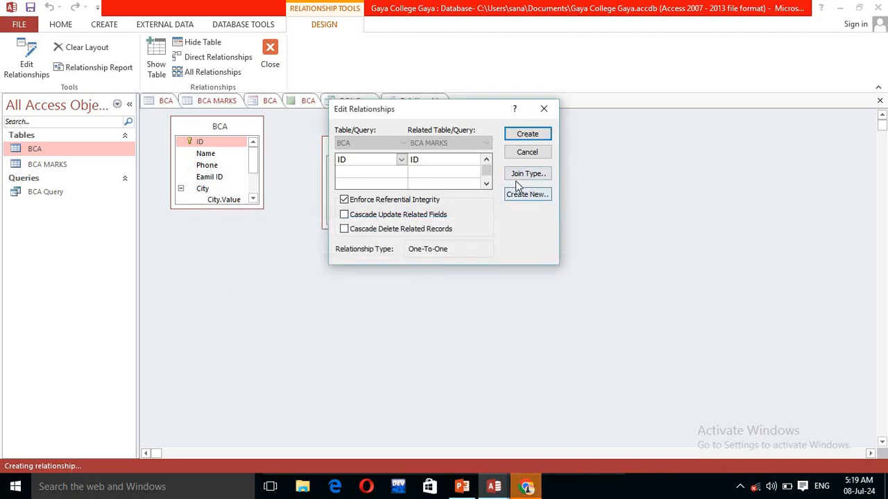
{"action": "left_click", "coordinate": [344, 215]}
{"action": "left_click", "coordinate": [345, 230]}
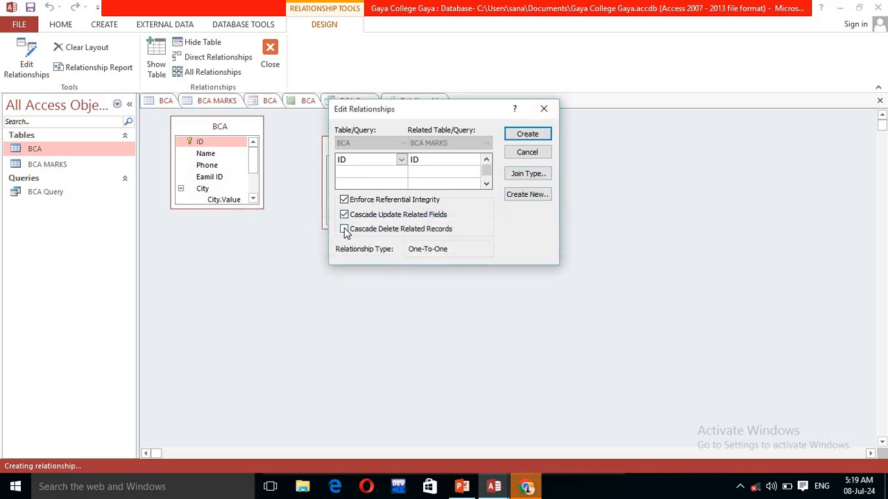
{"action": "left_click", "coordinate": [526, 136]}
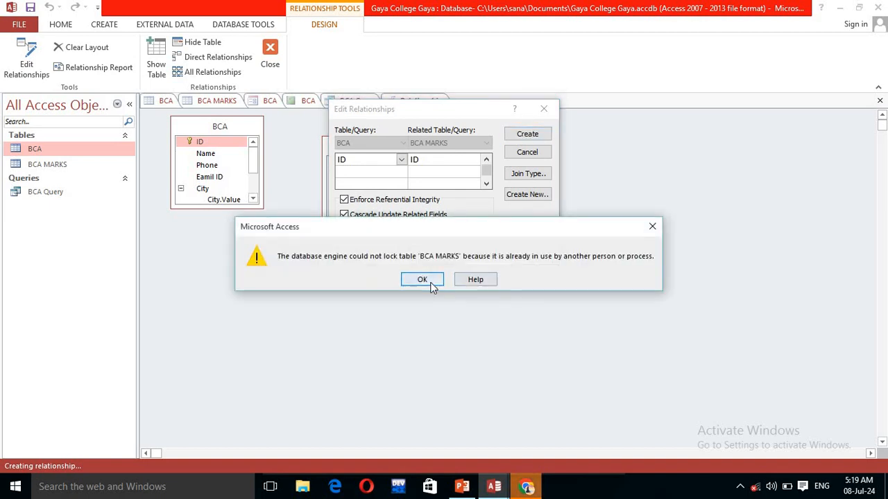
{"action": "left_click", "coordinate": [423, 280]}
{"action": "left_click", "coordinate": [544, 110]}
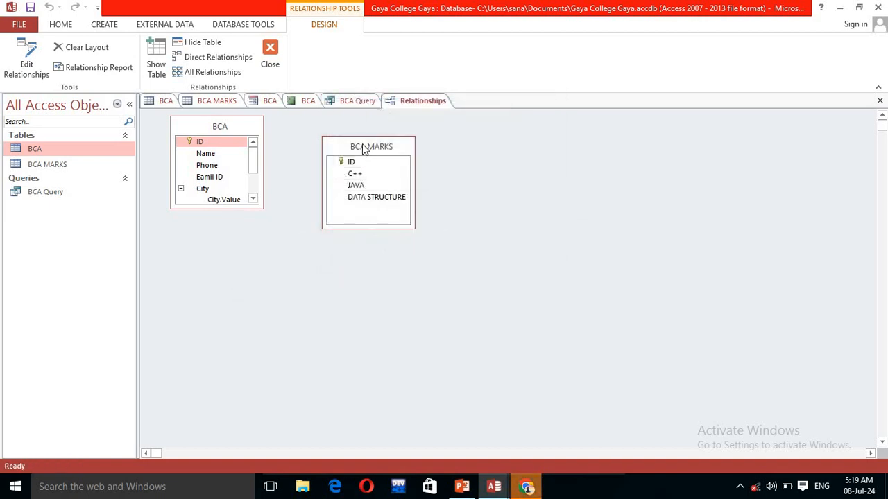
{"action": "left_click", "coordinate": [335, 222]}
{"action": "left_click_drag", "start_coordinate": [348, 147], "coordinate": [402, 140]}
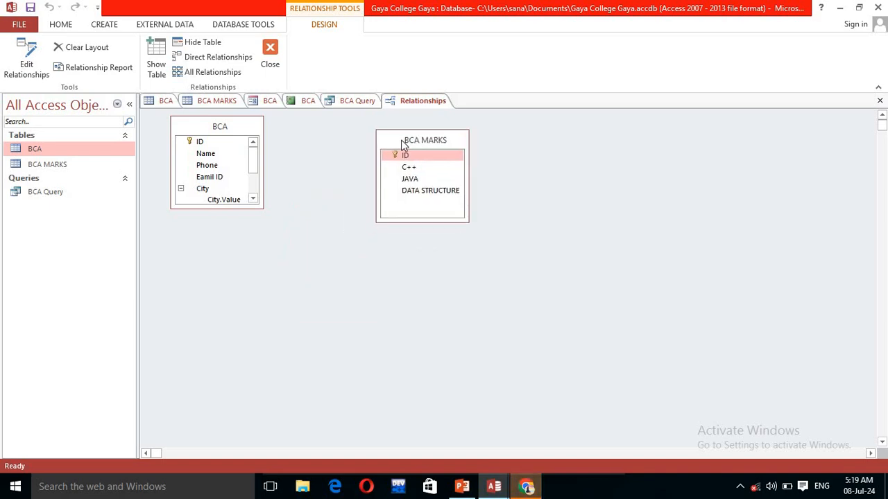
Step: Close all open objects, saving each and naming the form and report BCA
{"action": "right_click", "coordinate": [400, 104]}
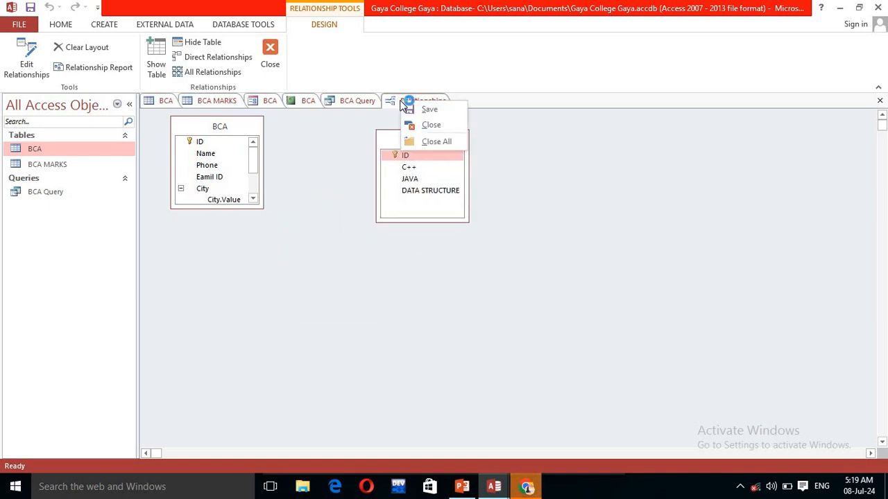
{"action": "left_click", "coordinate": [421, 136]}
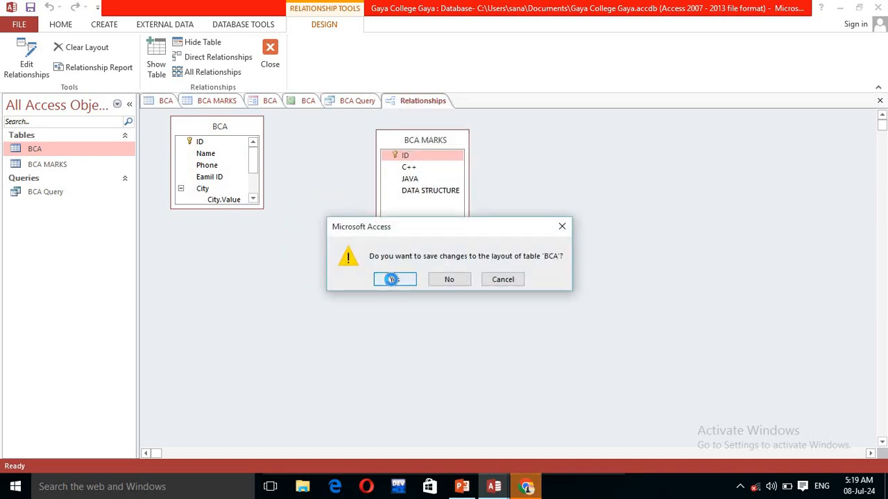
{"action": "left_click", "coordinate": [393, 280]}
{"action": "left_click", "coordinate": [389, 279]}
{"action": "left_click", "coordinate": [383, 280]}
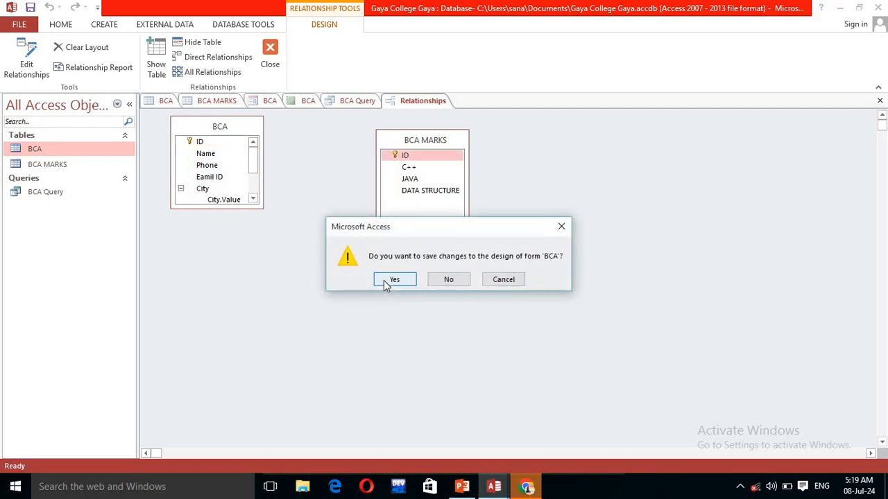
{"action": "left_click", "coordinate": [384, 281]}
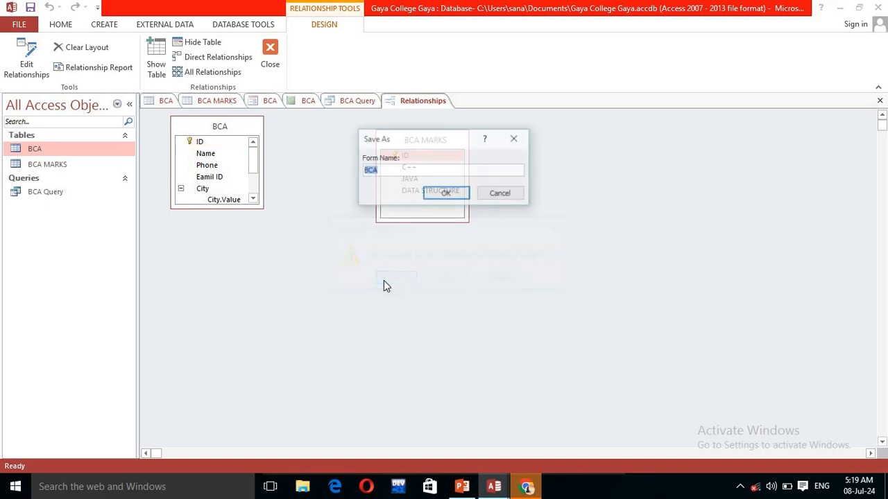
{"action": "left_click", "coordinate": [444, 196]}
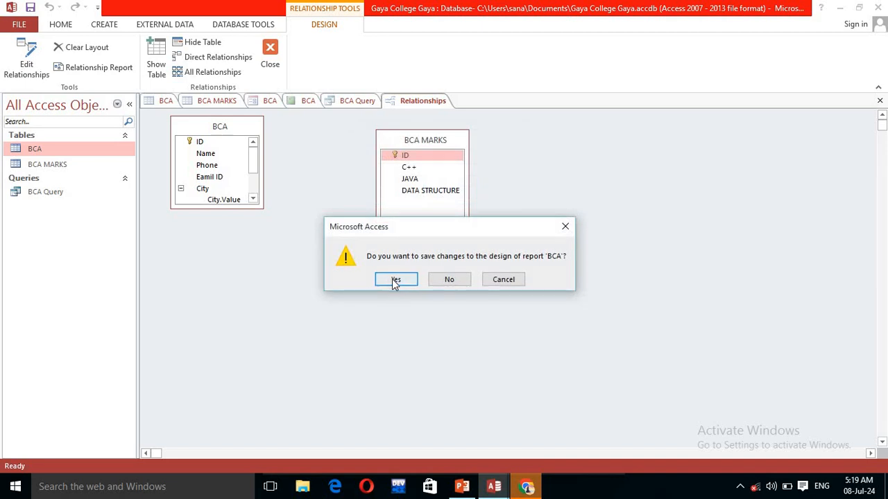
{"action": "left_click", "coordinate": [392, 278]}
{"action": "left_click", "coordinate": [459, 194]}
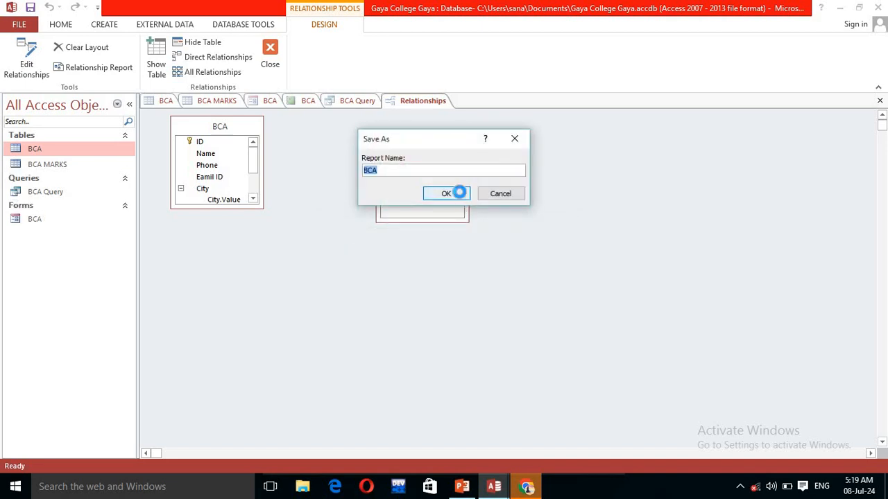
{"action": "left_click", "coordinate": [396, 280]}
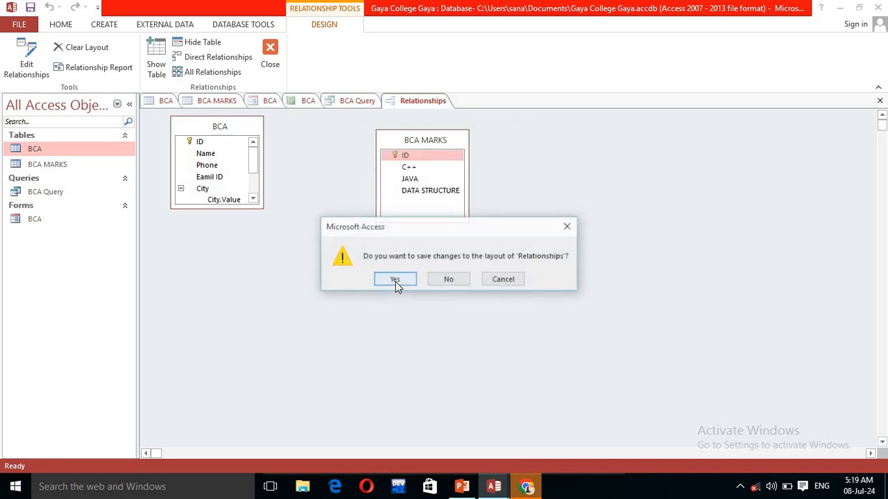
{"action": "left_click", "coordinate": [395, 280]}
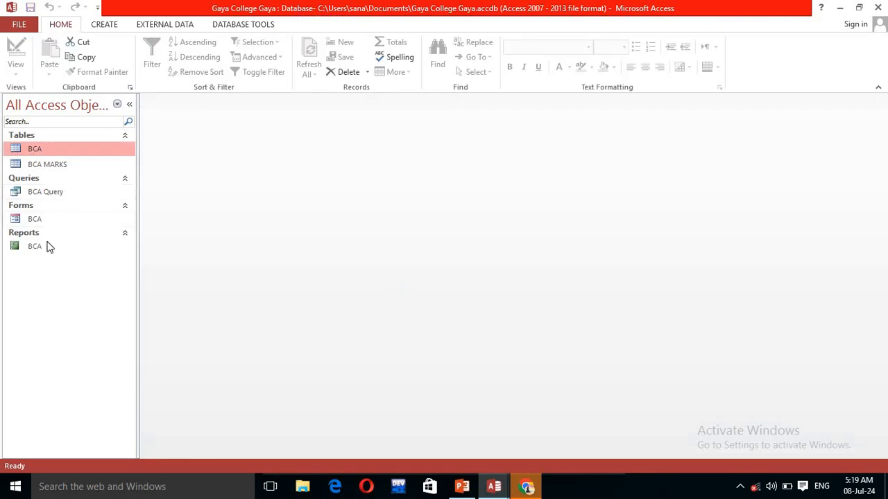
Step: Open the BCA table and the Relationships window again
{"action": "double_click", "coordinate": [61, 148]}
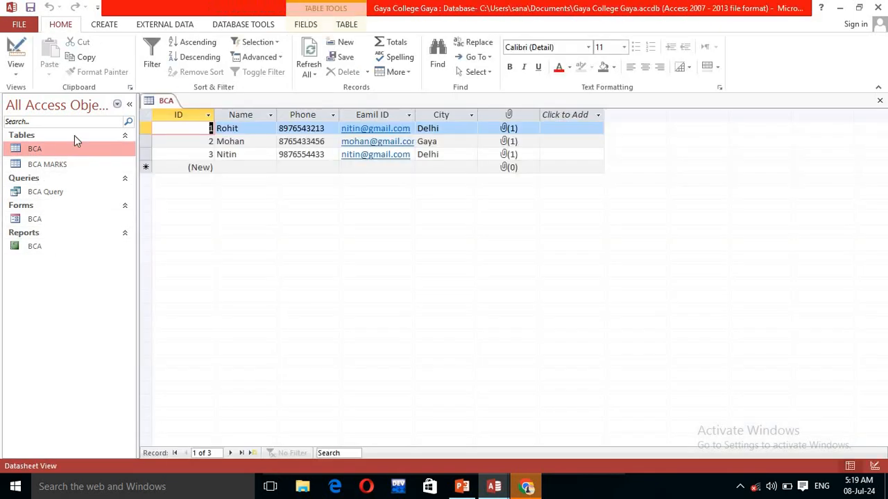
{"action": "left_click", "coordinate": [268, 24]}
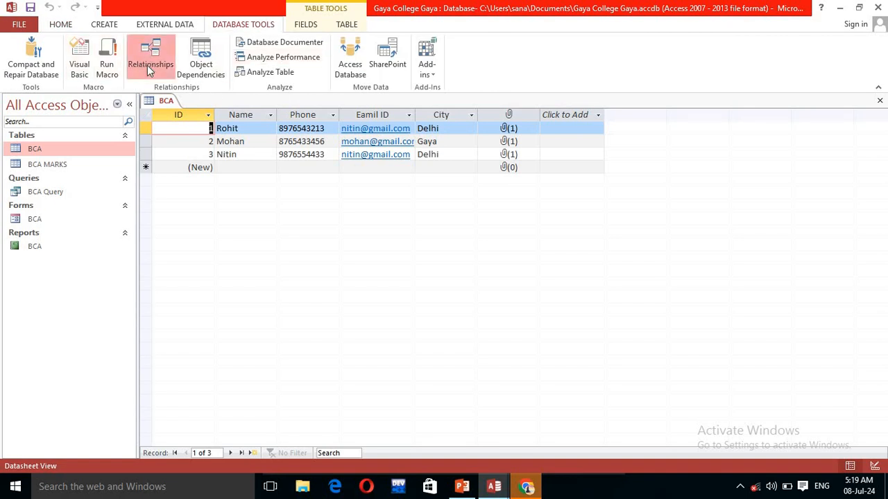
{"action": "left_click", "coordinate": [147, 65]}
Step: Create the BCA.ID to BCA MARKS.ID relationship without referential integrity, then reposition BCA MARKS
{"action": "left_click_drag", "start_coordinate": [208, 142], "coordinate": [416, 156]}
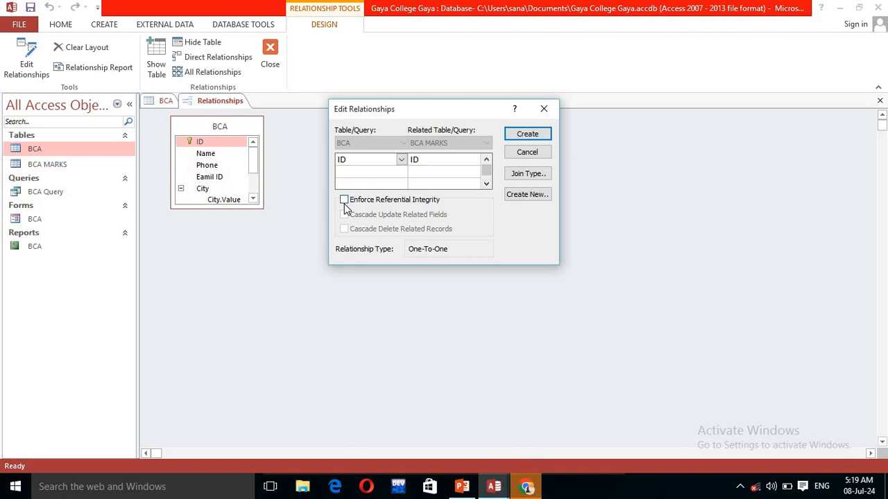
{"action": "left_click", "coordinate": [344, 201]}
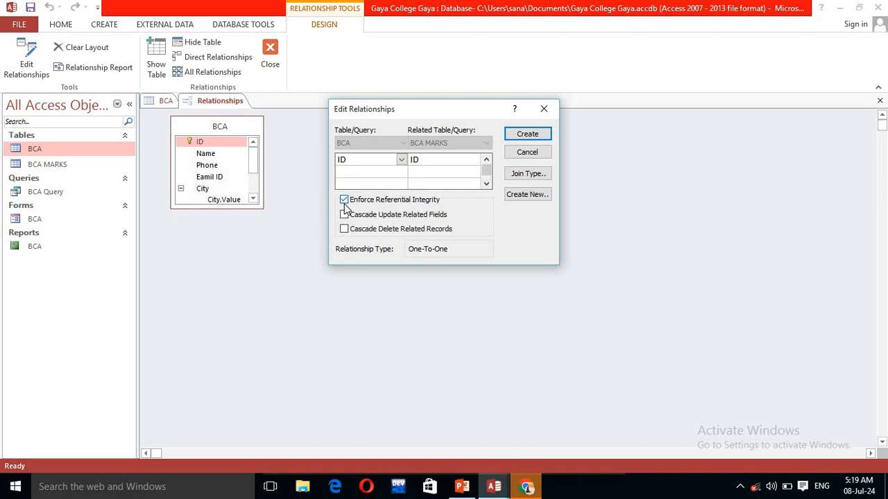
{"action": "left_click", "coordinate": [534, 139]}
{"action": "left_click", "coordinate": [422, 280]}
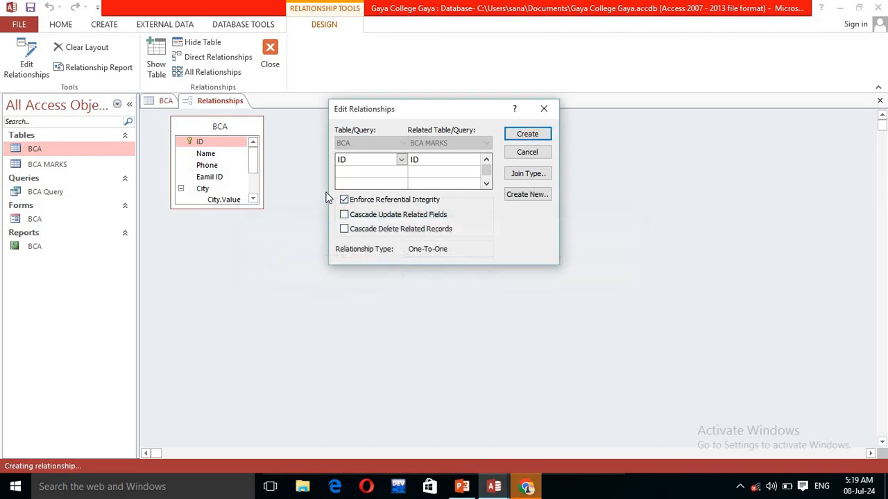
{"action": "left_click", "coordinate": [344, 200]}
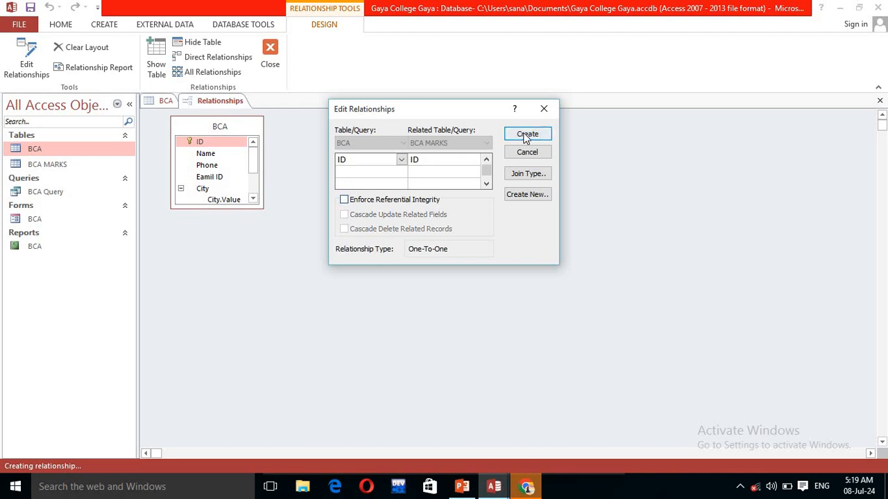
{"action": "left_click", "coordinate": [527, 135]}
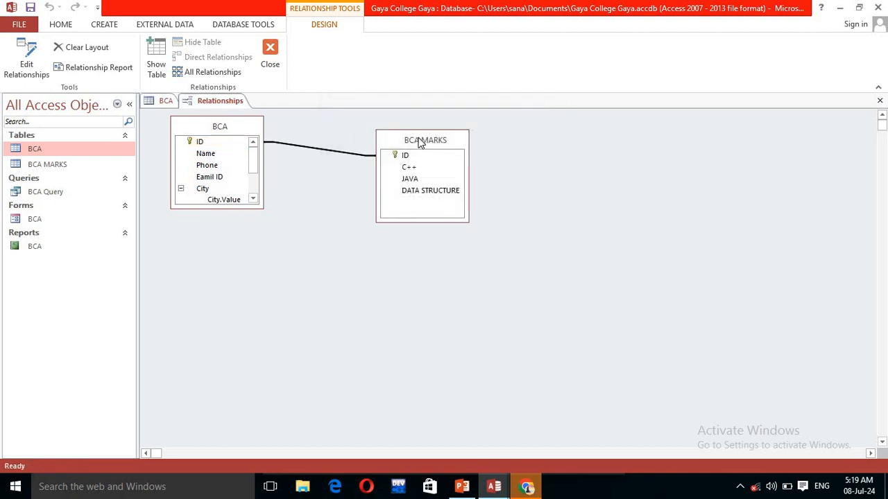
{"action": "left_click_drag", "start_coordinate": [419, 142], "coordinate": [398, 211]}
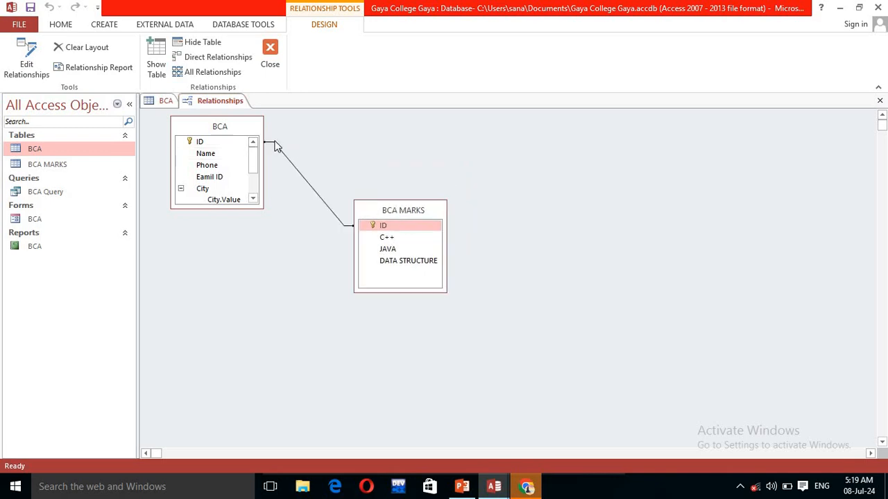
{"action": "mouse_move", "coordinate": [381, 204]}
{"action": "left_mouse_down"}
{"action": "mouse_move", "coordinate": [393, 141]}
{"action": "mouse_move", "coordinate": [358, 204]}
{"action": "mouse_move", "coordinate": [301, 196]}
{"action": "mouse_move", "coordinate": [335, 190]}
{"action": "mouse_move", "coordinate": [322, 187]}
{"action": "left_mouse_up"}
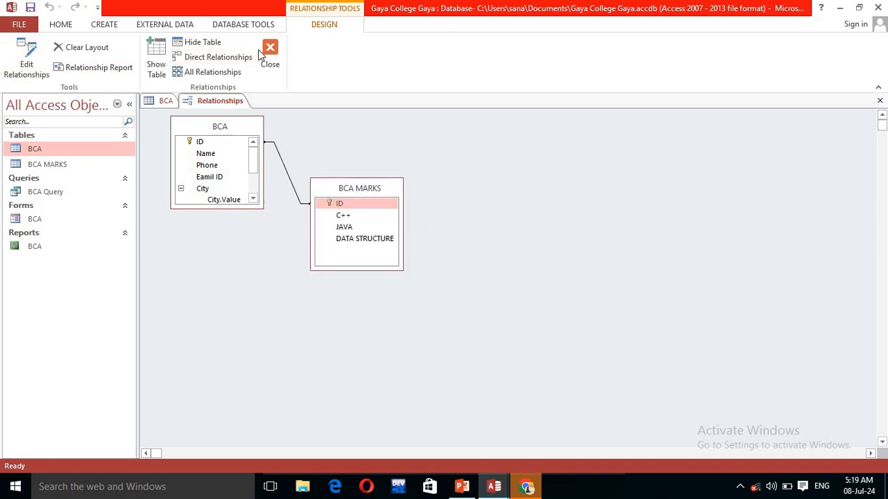
Step: Open the BCA and BCA MARKS datasheets, then bring BCA forward and select its ID column
{"action": "double_click", "coordinate": [43, 151]}
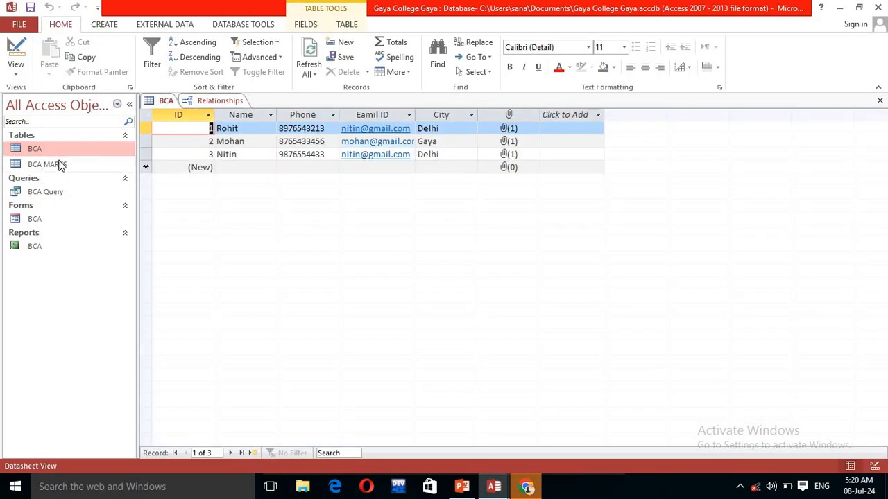
{"action": "double_click", "coordinate": [60, 165]}
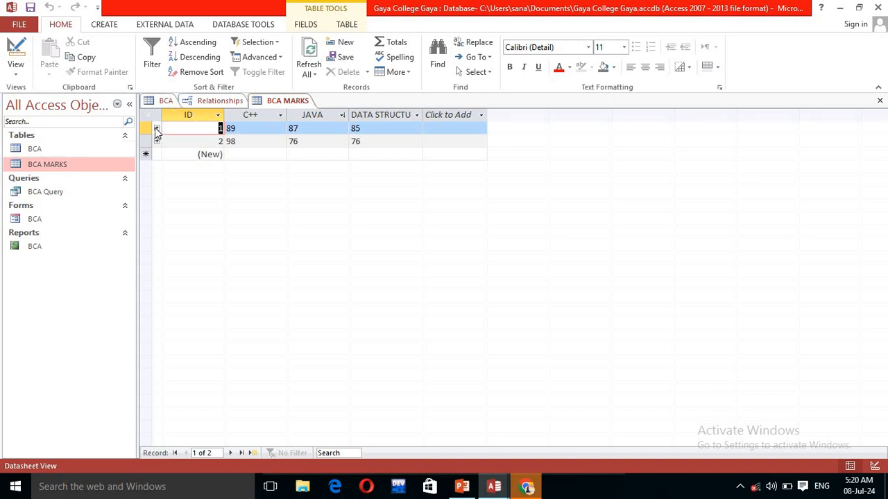
{"action": "left_click", "coordinate": [102, 150]}
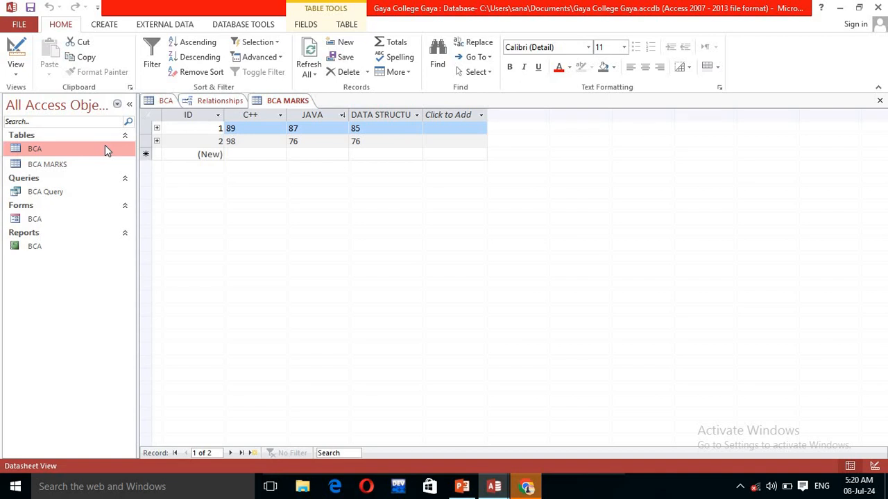
{"action": "double_click", "coordinate": [108, 151]}
{"action": "left_click", "coordinate": [197, 116]}
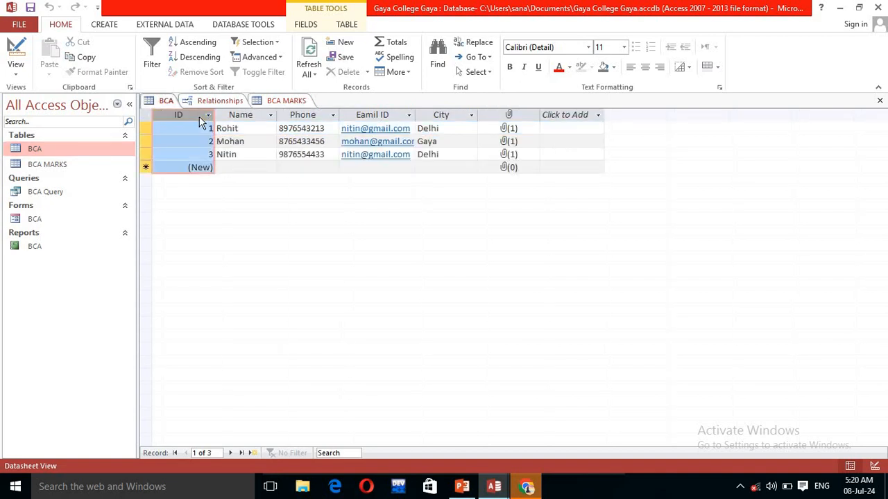
Step: In BCA's Design View, toggle ID's primary key off and back on, then open BCA MARKS records
{"action": "right_click", "coordinate": [74, 147]}
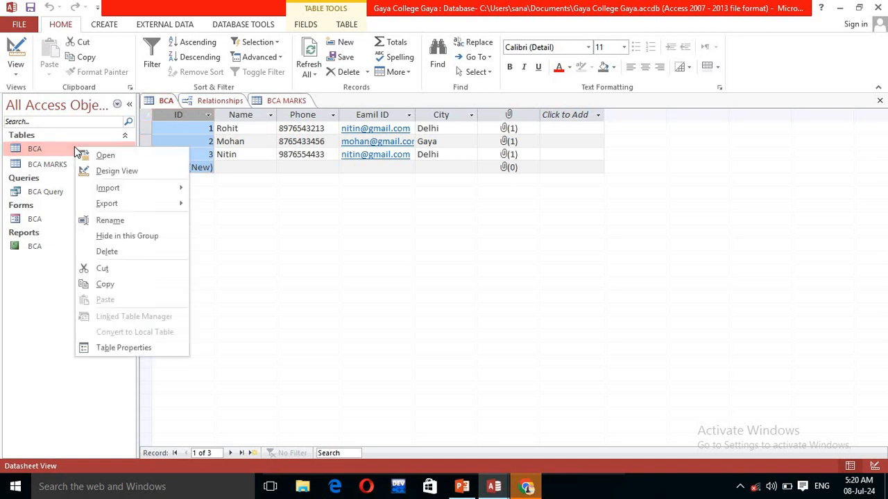
{"action": "left_click", "coordinate": [120, 172]}
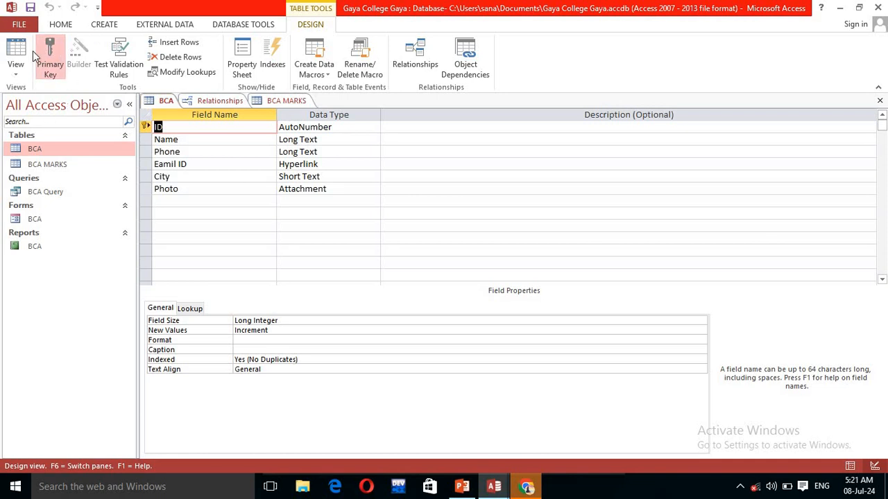
{"action": "left_click", "coordinate": [43, 62]}
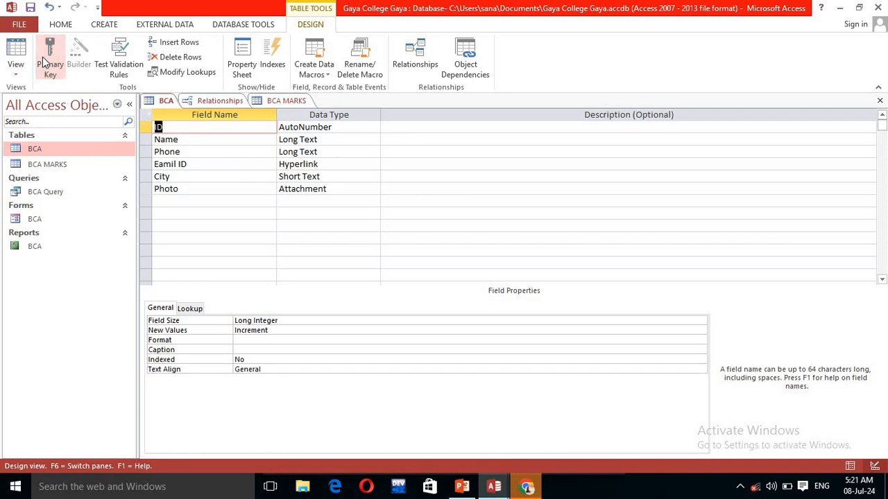
{"action": "left_click", "coordinate": [44, 62]}
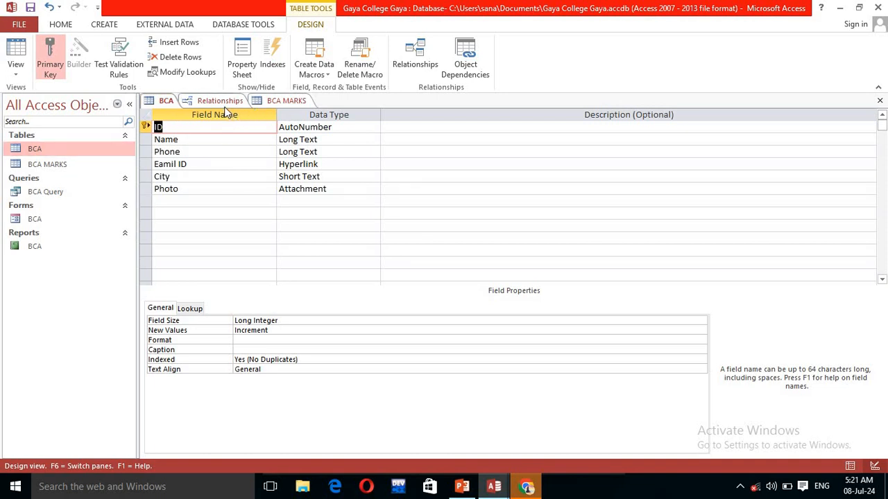
{"action": "double_click", "coordinate": [96, 167]}
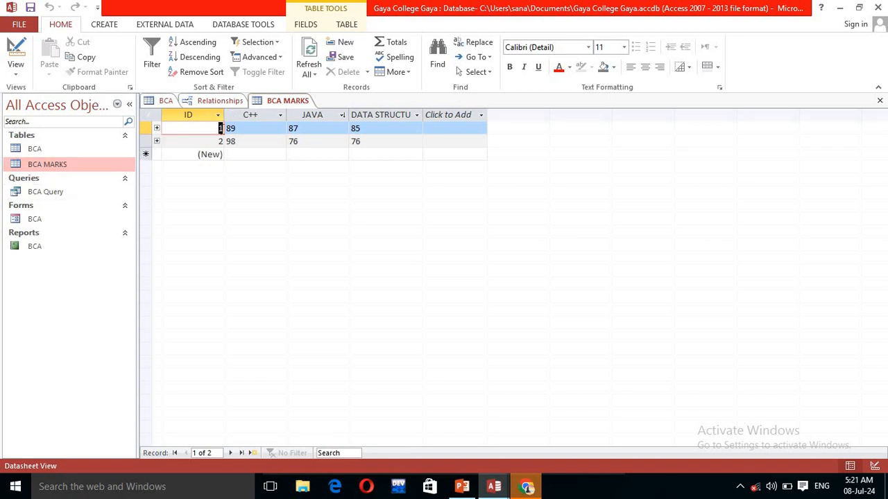
Step: Dismiss the table-already-open error and close BCA's design view, answering the save prompt
{"action": "left_click", "coordinate": [157, 129]}
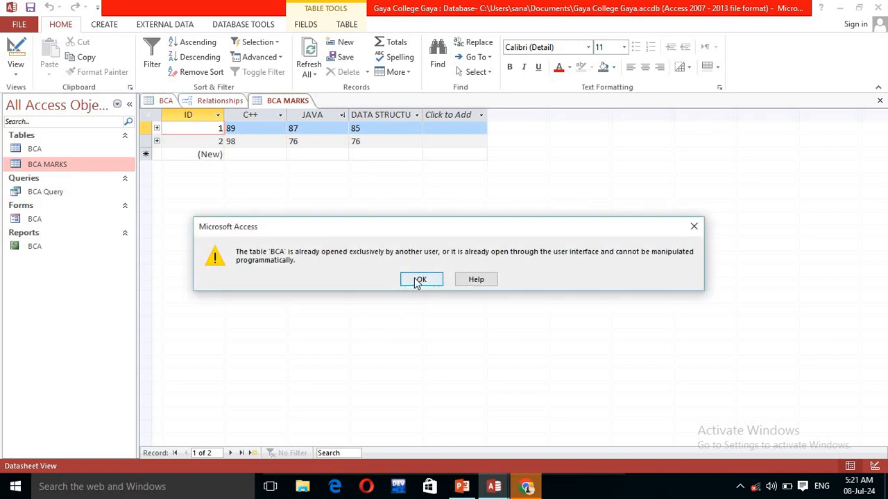
{"action": "left_click", "coordinate": [420, 280]}
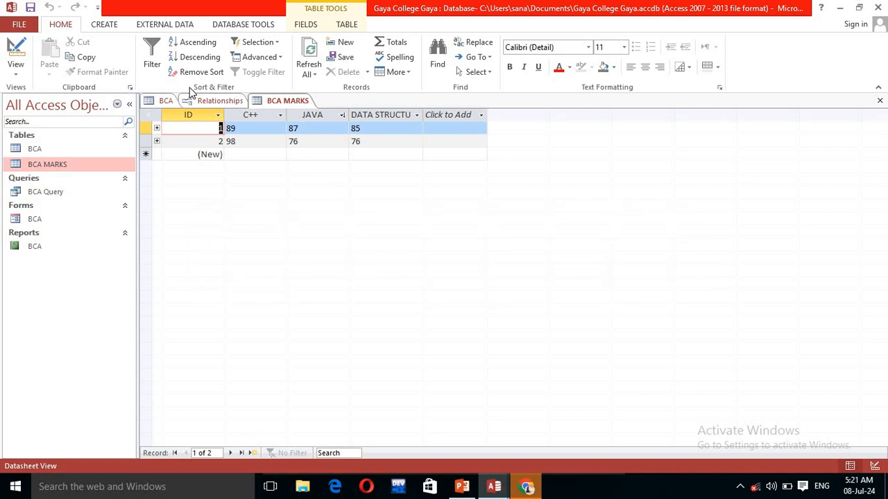
{"action": "right_click", "coordinate": [161, 103]}
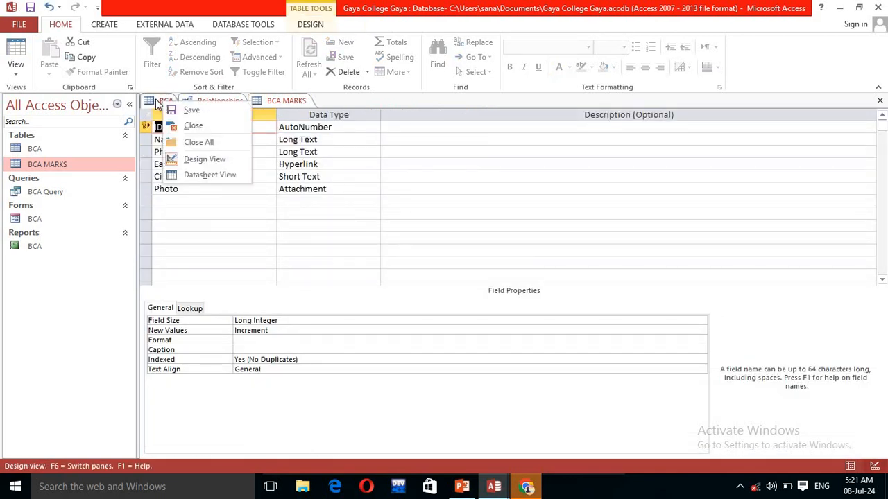
{"action": "left_click", "coordinate": [192, 125]}
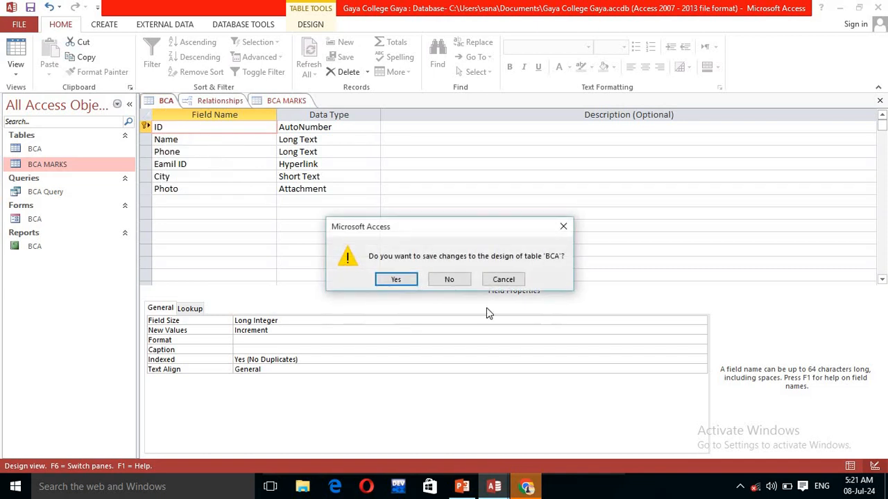
{"action": "left_click", "coordinate": [391, 279]}
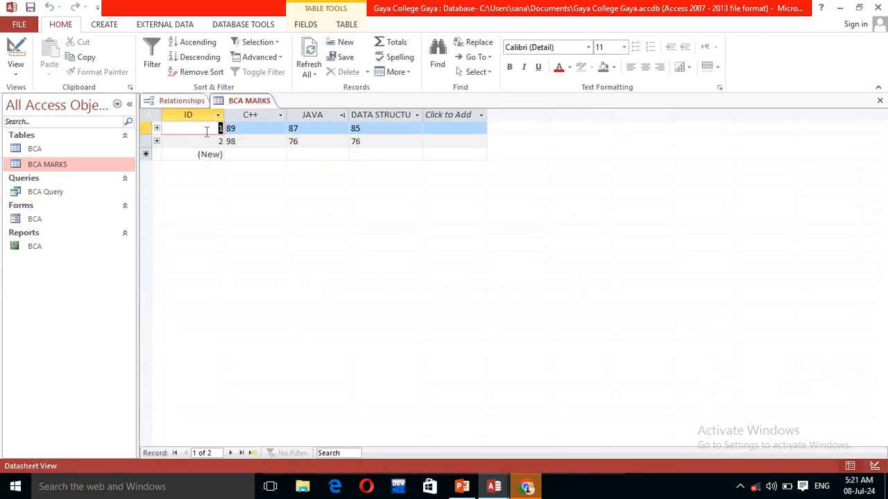
Step: Expand records 1 and 2 to view their linked BCA student details, then collapse them
{"action": "left_click", "coordinate": [156, 129]}
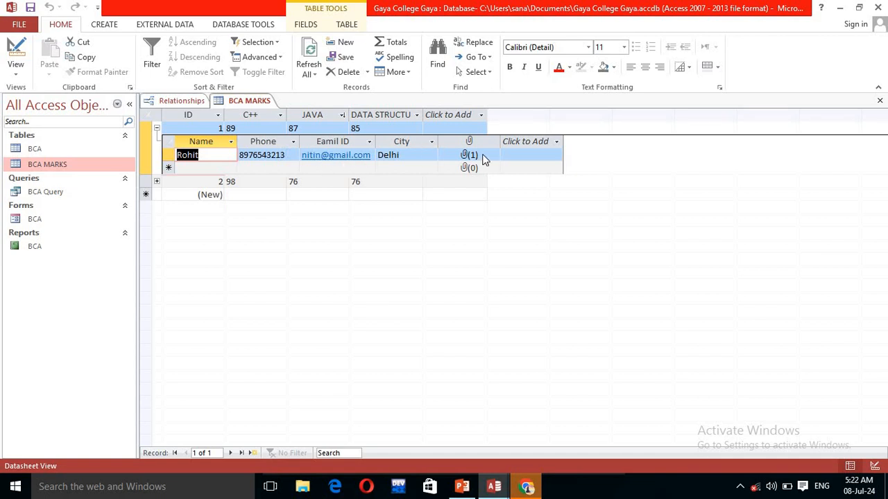
{"action": "left_click", "coordinate": [157, 182]}
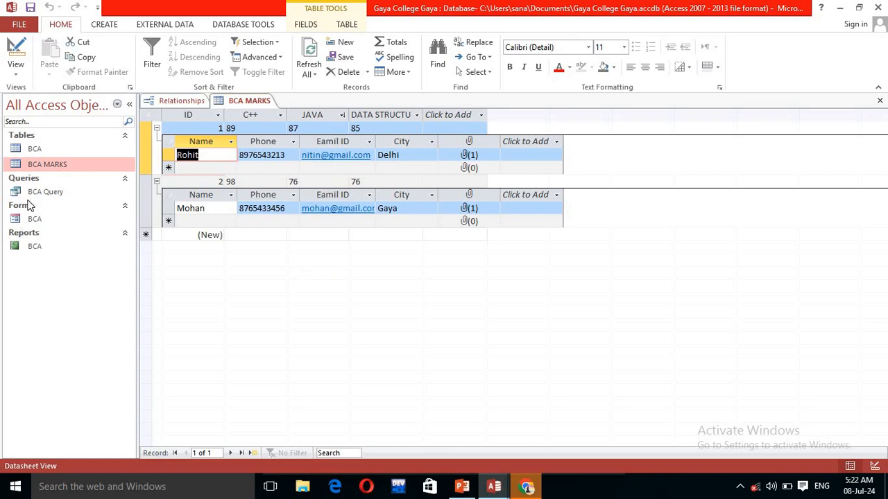
{"action": "left_click", "coordinate": [157, 128]}
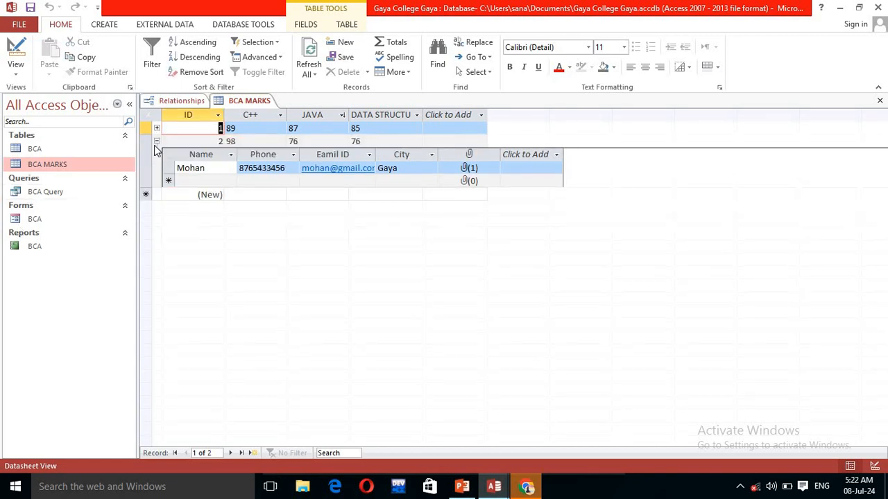
{"action": "left_click", "coordinate": [156, 142]}
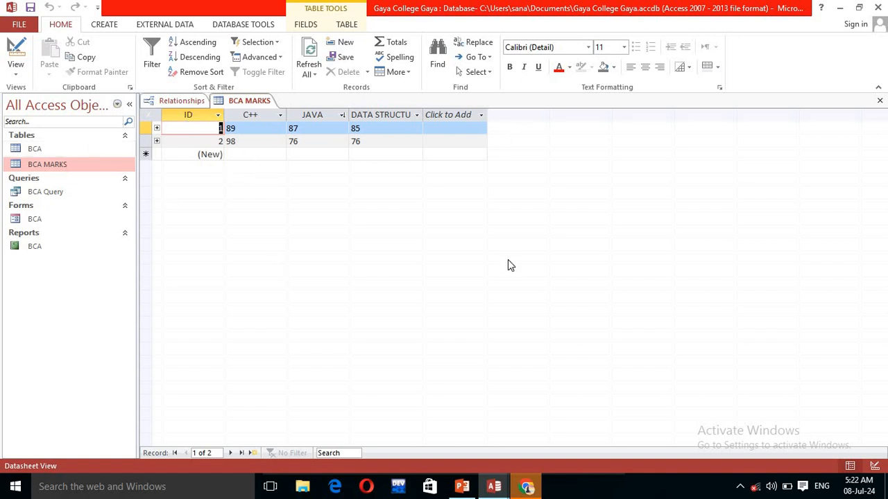
Step: Refresh all data, then switch to the PowerPoint presentation
{"action": "left_click", "coordinate": [313, 50]}
{"action": "left_click", "coordinate": [309, 72]}
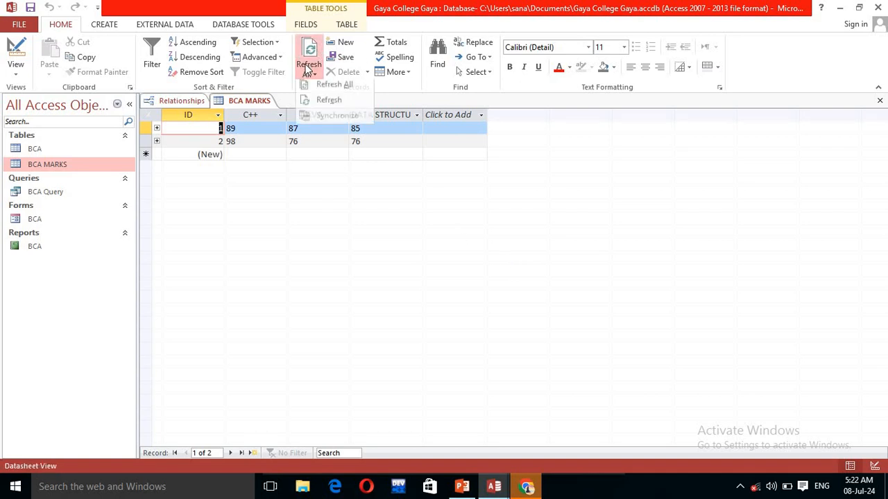
{"action": "left_click", "coordinate": [332, 89]}
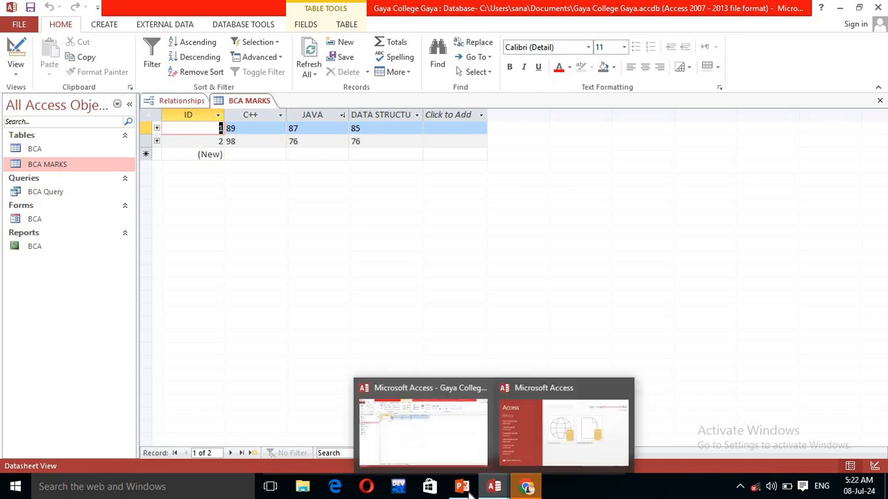
{"action": "mouse_move", "coordinate": [462, 488]}
{"action": "left_click", "coordinate": [428, 441]}
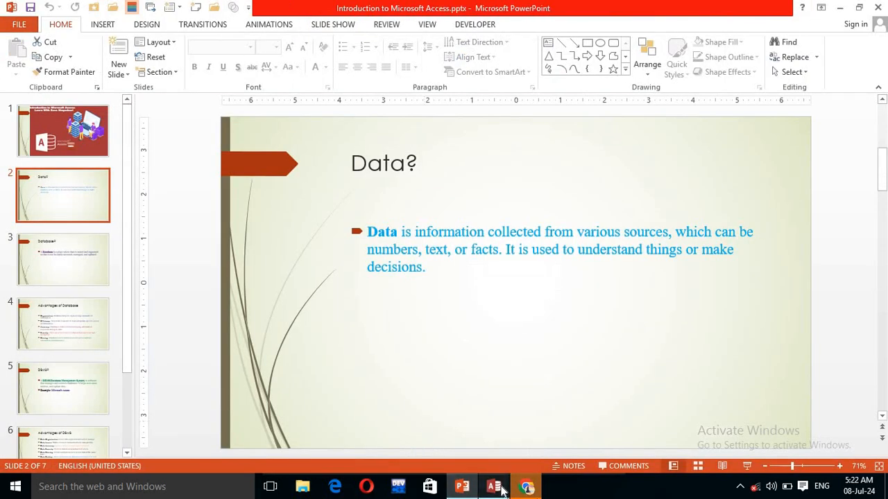
Step: Dismiss the Office activation notice and close the other Access start window
{"action": "mouse_move", "coordinate": [494, 487]}
{"action": "left_click", "coordinate": [555, 443]}
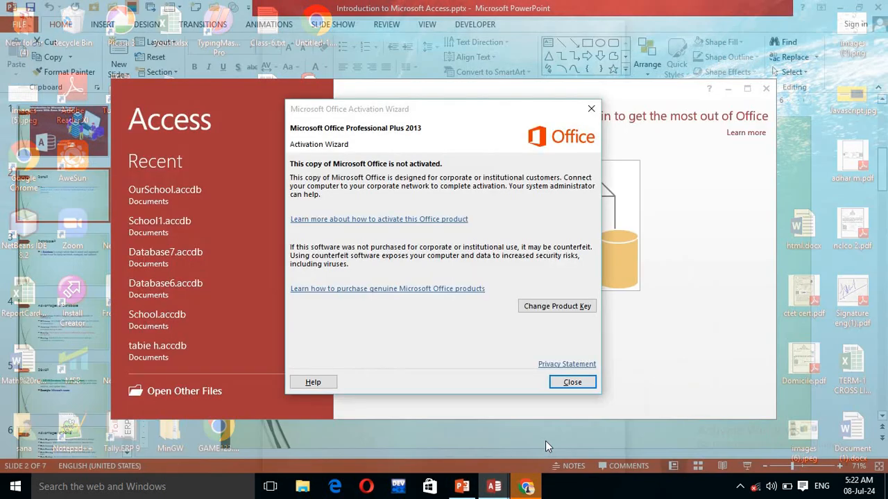
{"action": "left_click", "coordinate": [567, 377]}
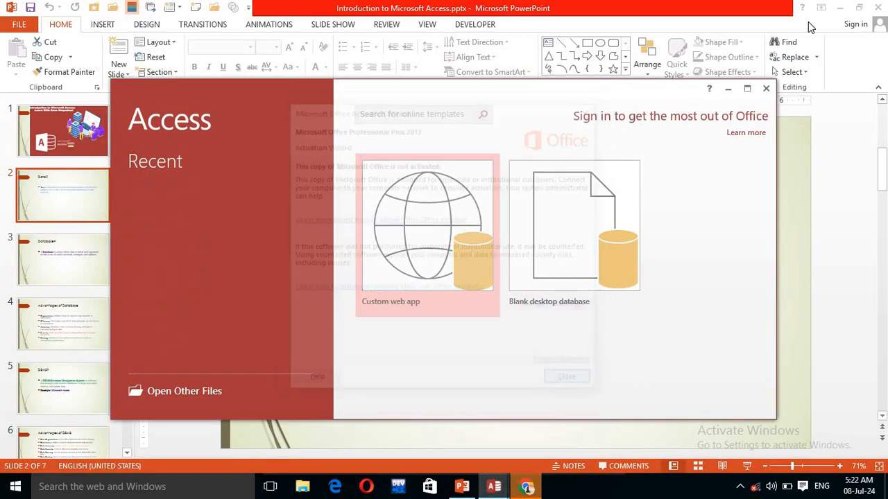
{"action": "left_click", "coordinate": [766, 88]}
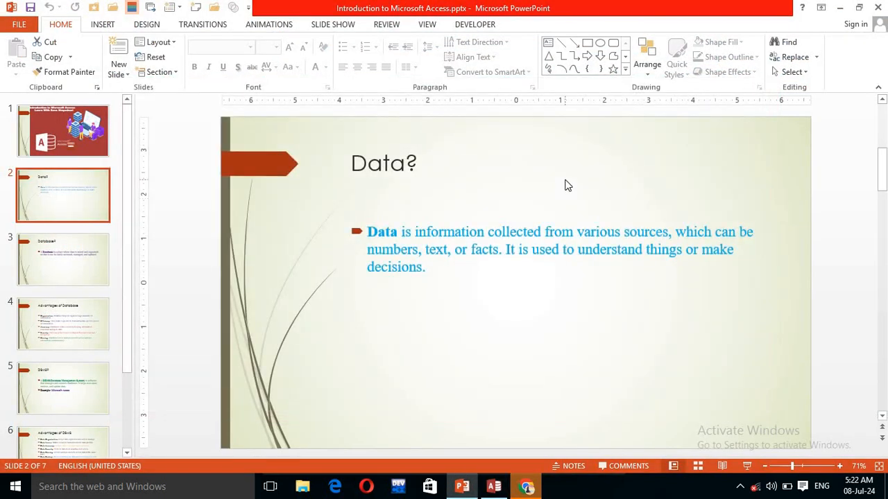
Step: Start the slide show with F5 and advance through the slides to 'Advantages of DBMS'
{"action": "key", "text": "F5"}
{"action": "key", "text": "Right"}
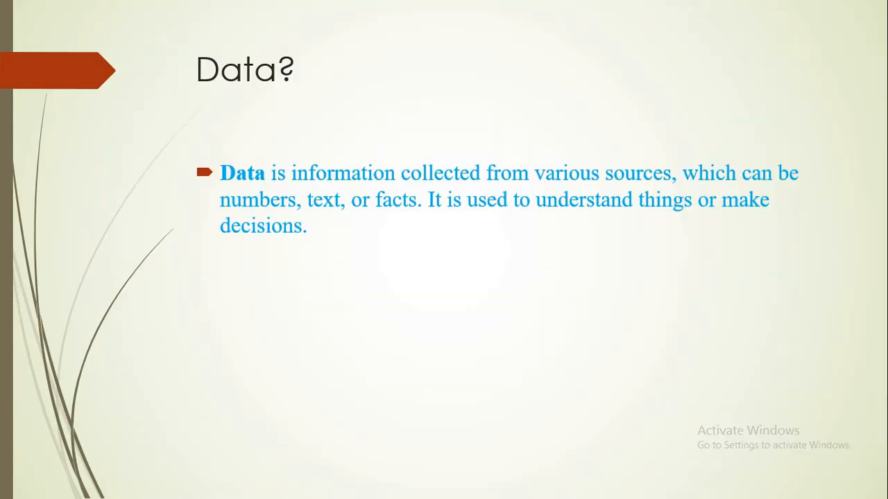
{"action": "key", "text": "Right"}
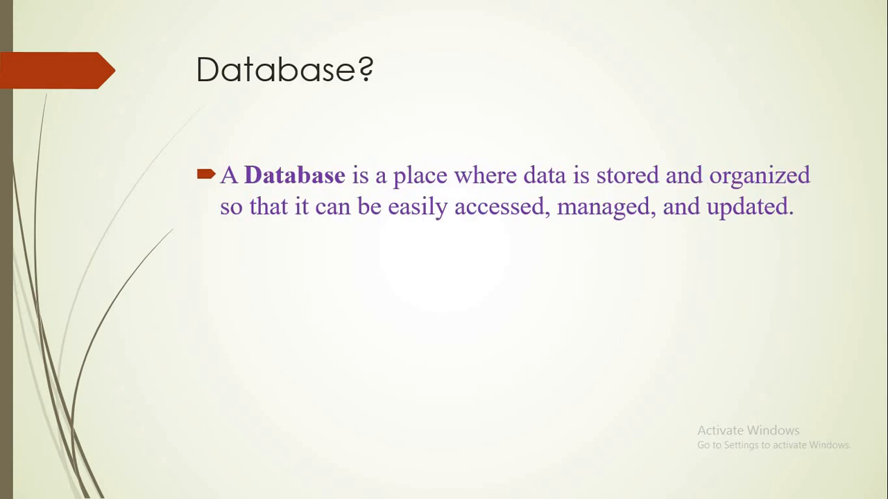
{"action": "key", "text": "Right"}
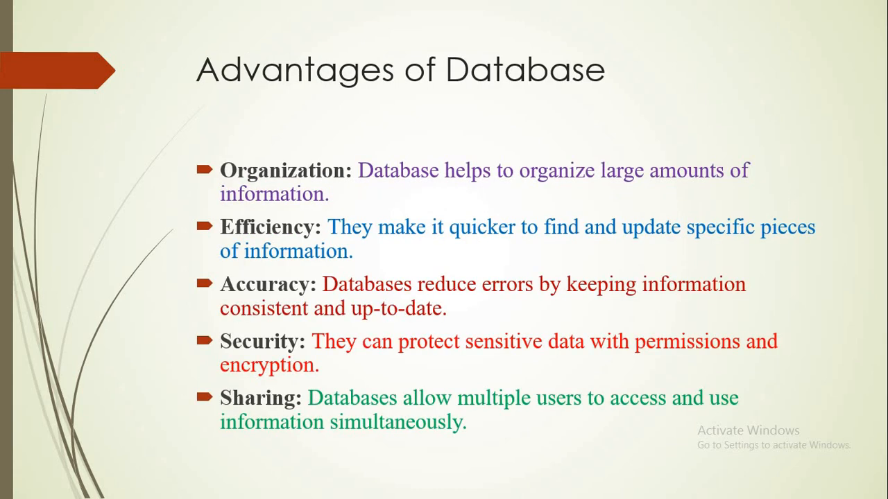
{"action": "key", "text": "Right"}
{"action": "key", "text": "Right"}
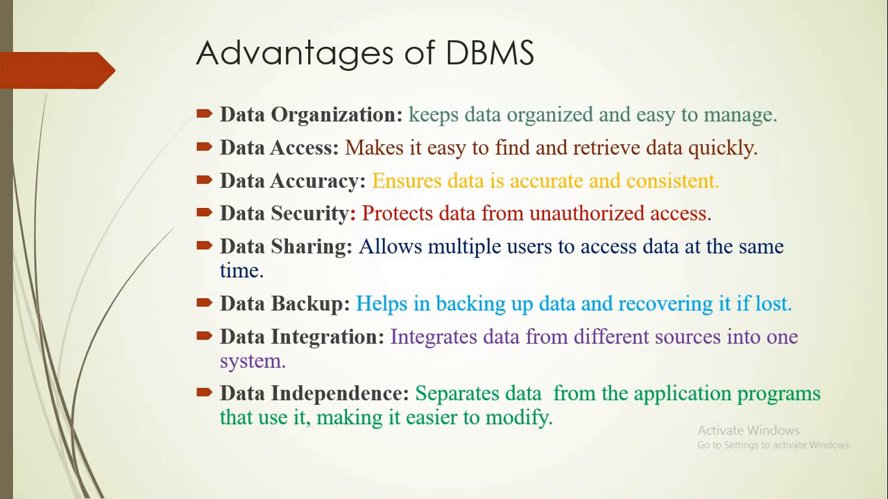
{"action": "key", "text": "Right"}
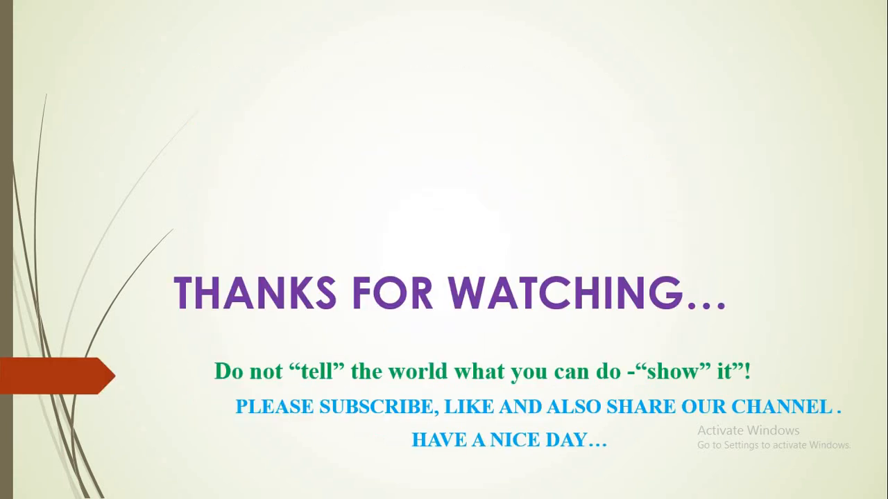